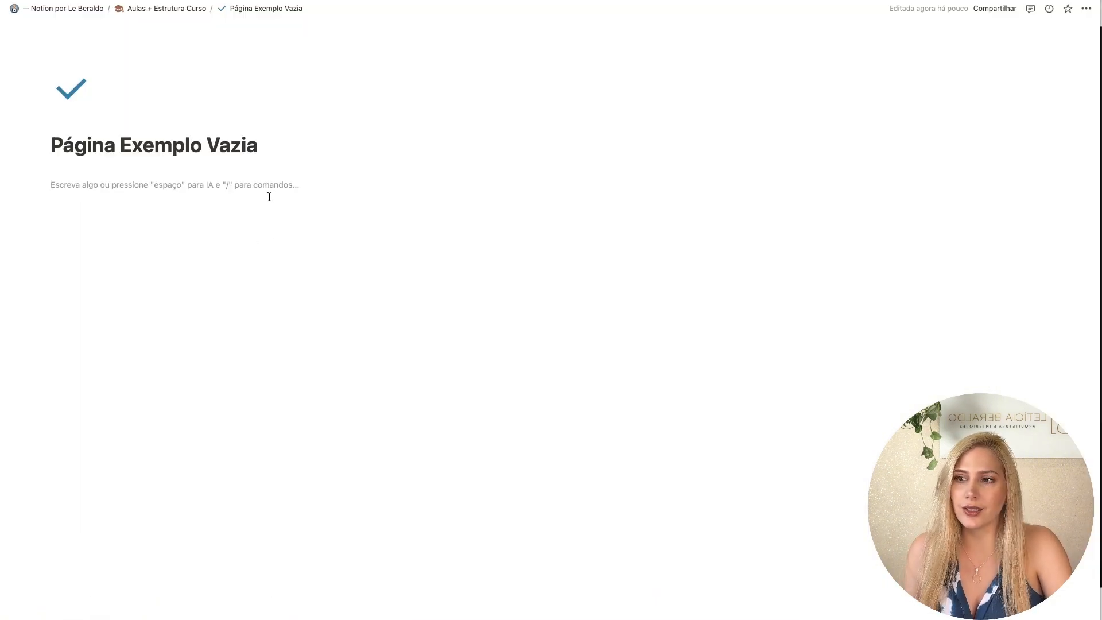
Step: Insert a new blank form (Formulário) in the body of the page "Página Exemplo Vazia"
text(/form)
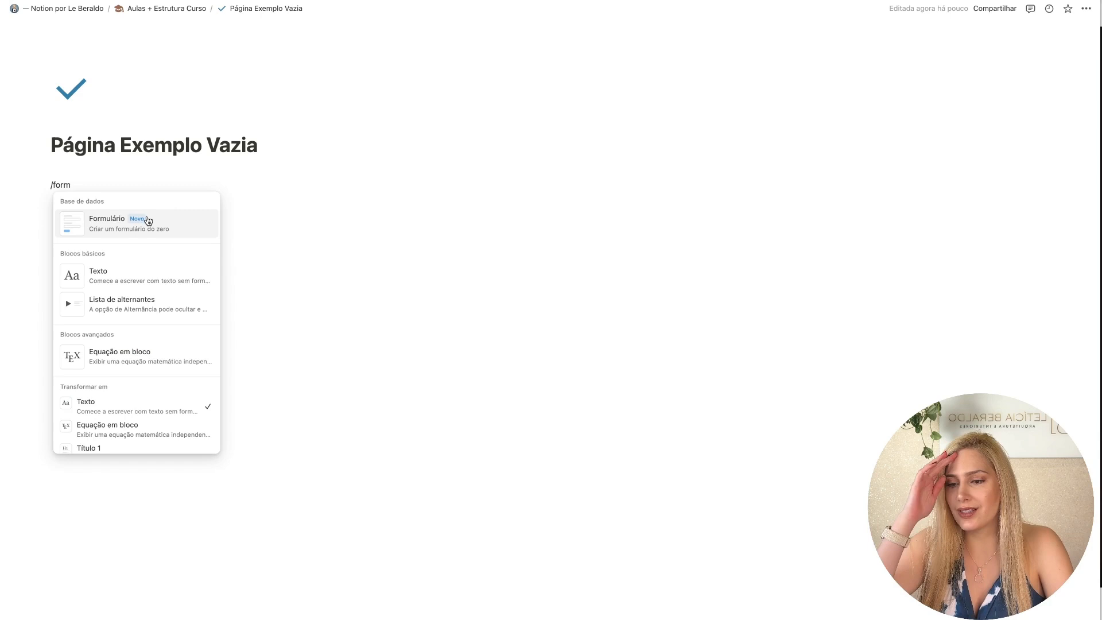
click(147, 219)
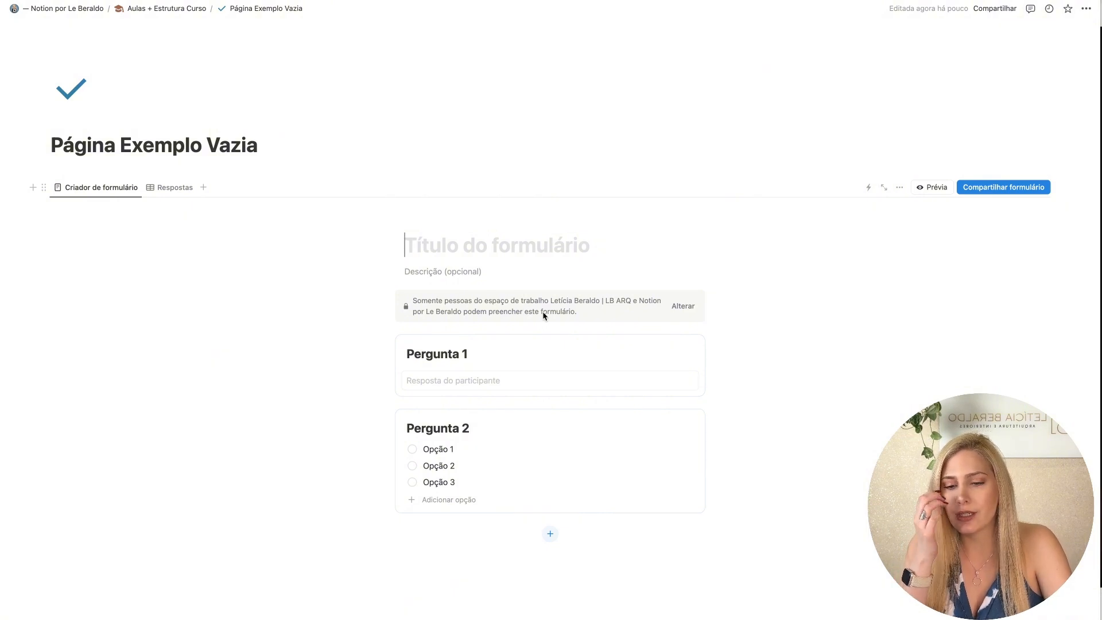
Step: Review the form's sharing options for who can fill it out, without changing the access level
click(687, 309)
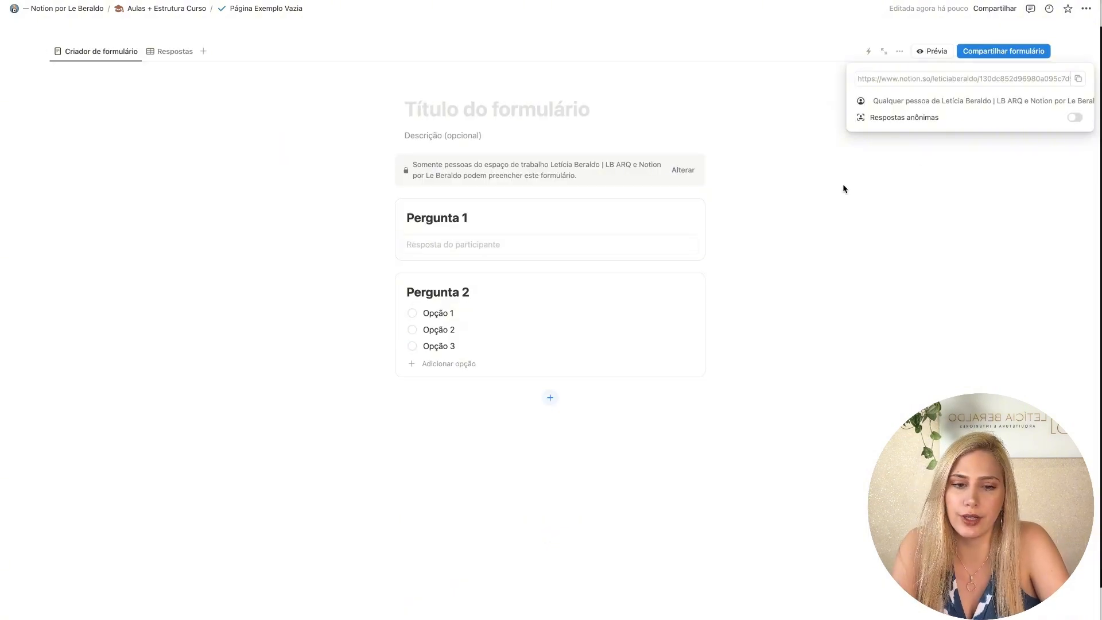
click(946, 102)
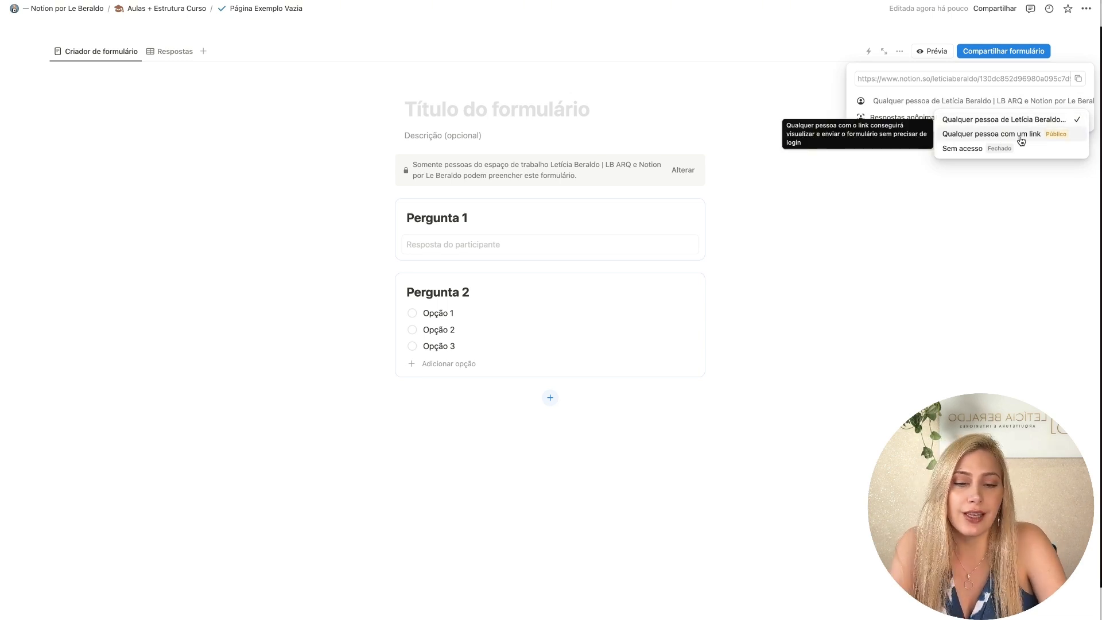
click(498, 109)
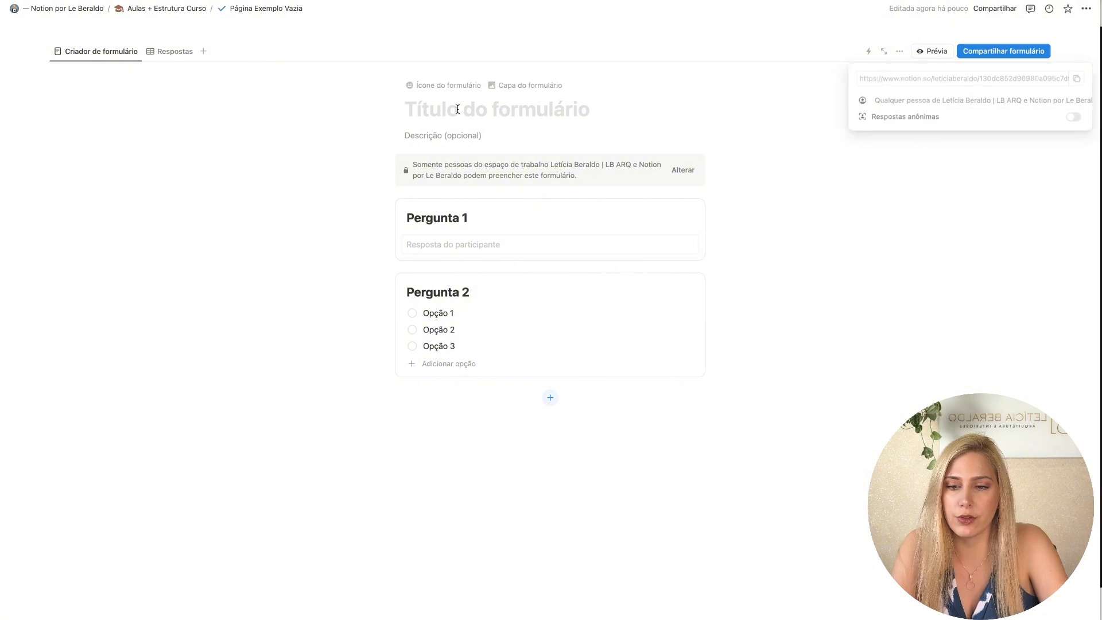
Step: Title the form "Título"
click(486, 113)
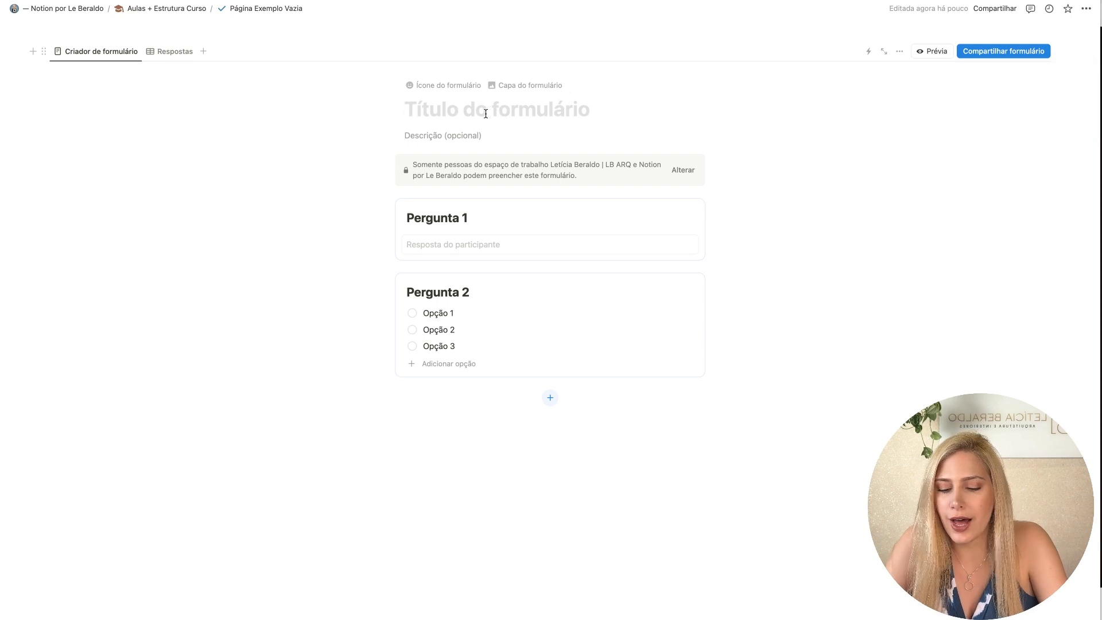
text(Título)
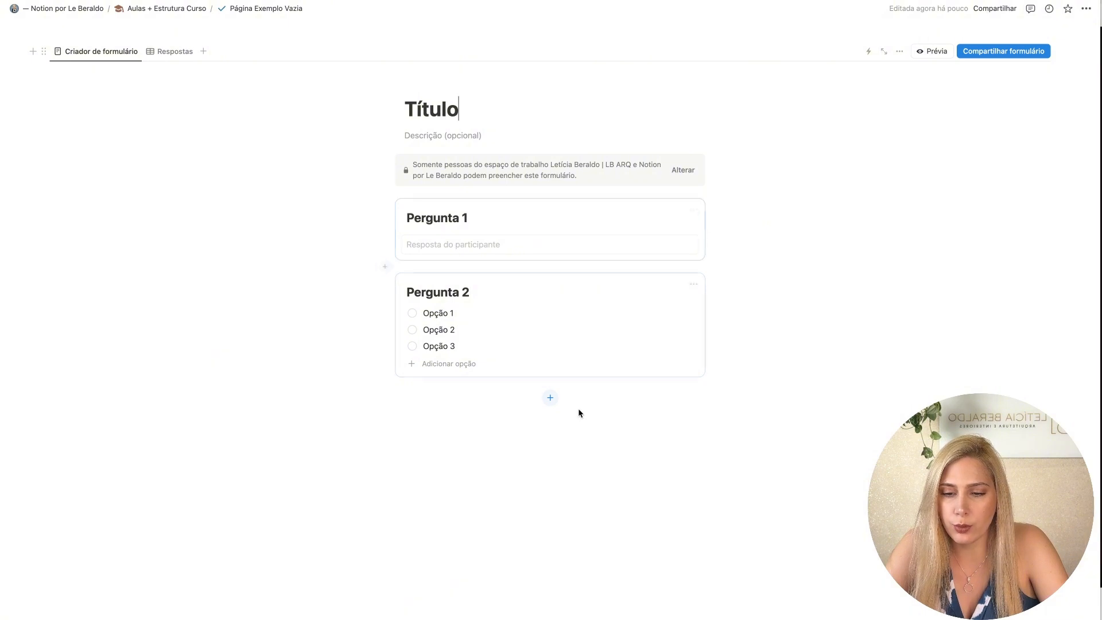
Step: Add a Data question and a Pessoa question below Pergunta 2, keeping their default names
scroll(544, 402, up, 1)
click(545, 402)
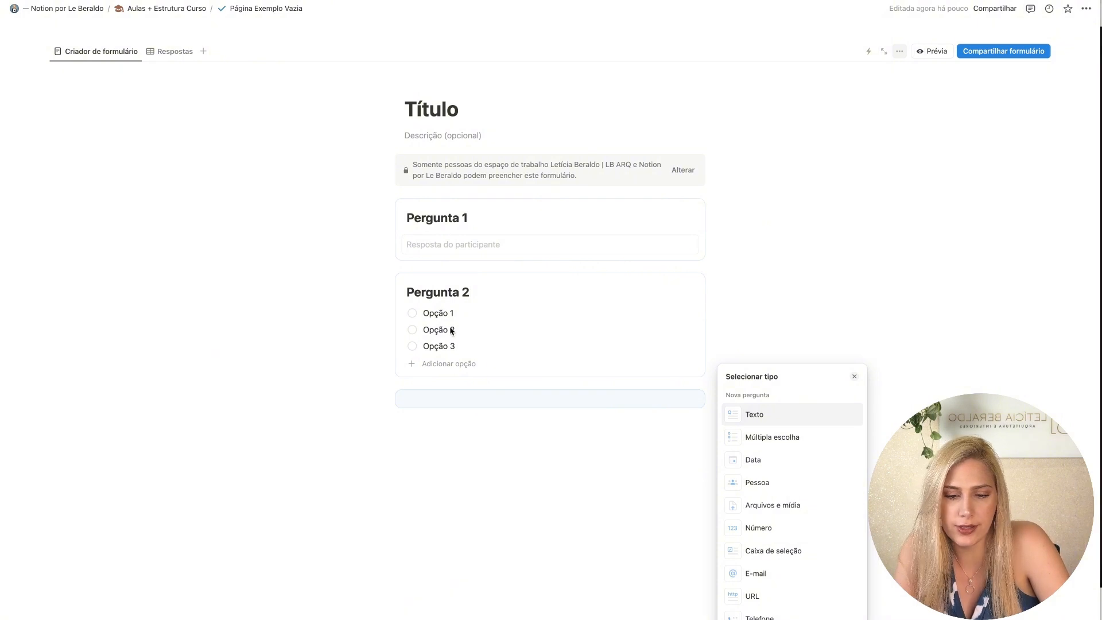
click(770, 460)
click(451, 432)
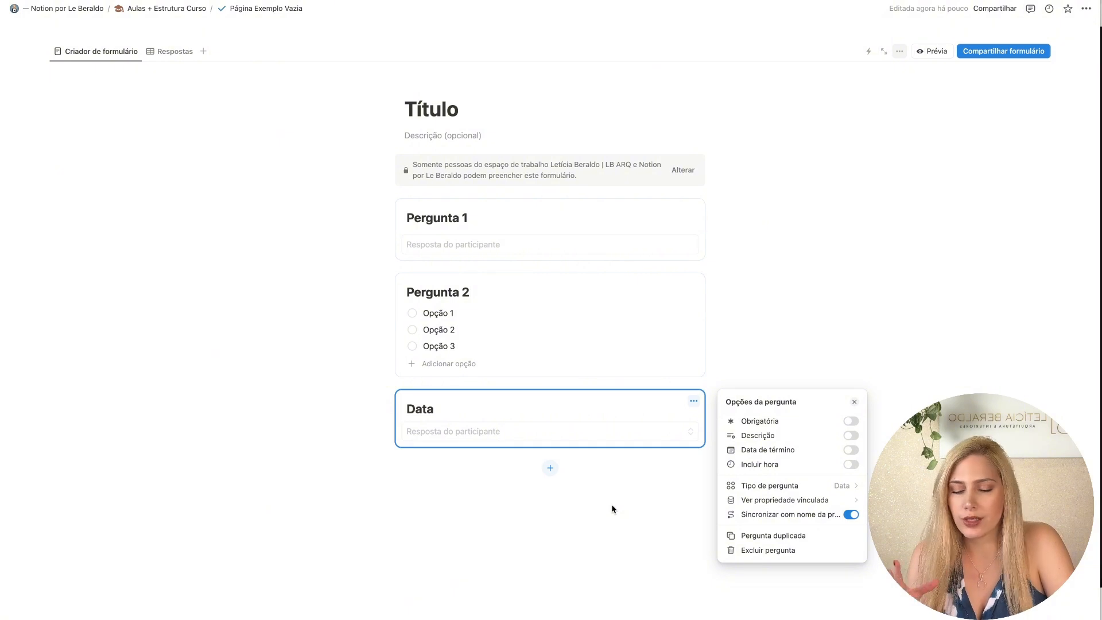
click(550, 468)
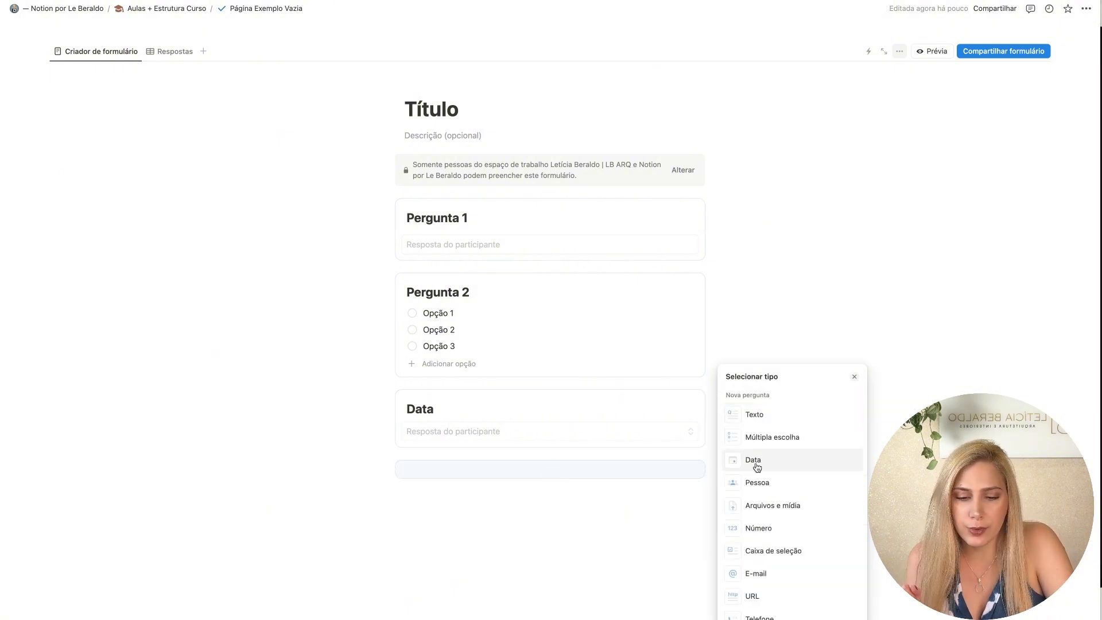
click(782, 483)
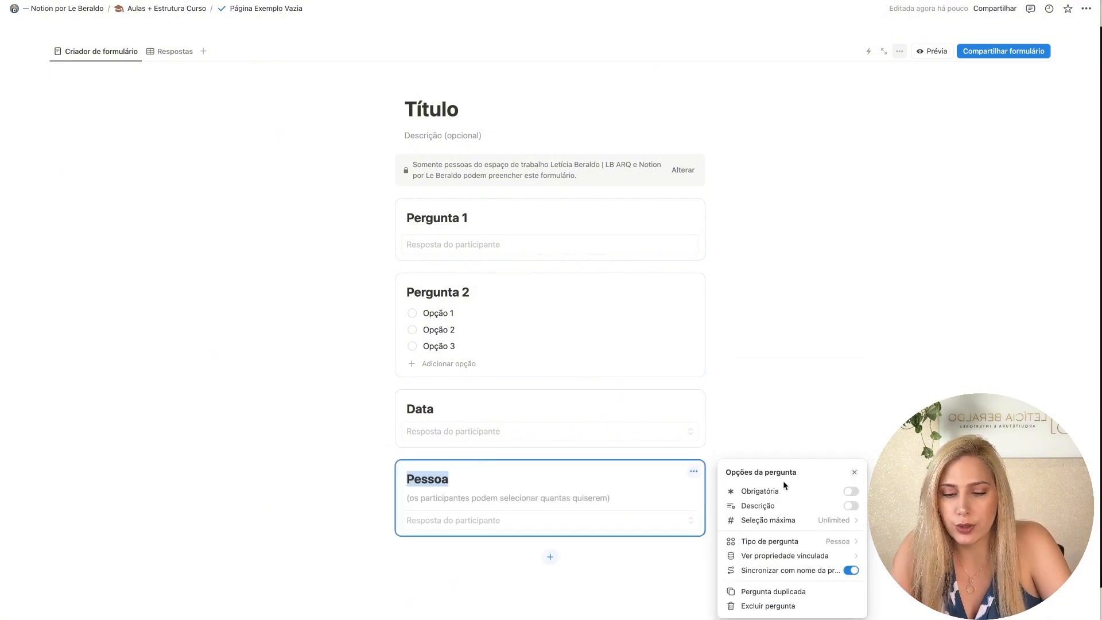
click(461, 516)
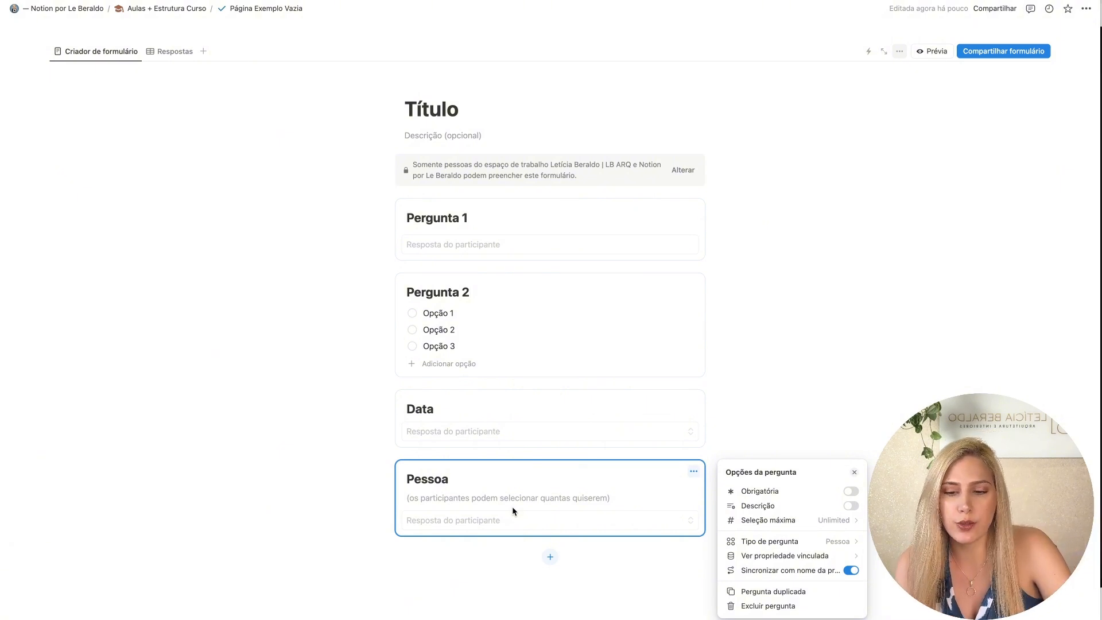
Step: Add an Arquivos e mídia question below the Pessoa question
click(552, 556)
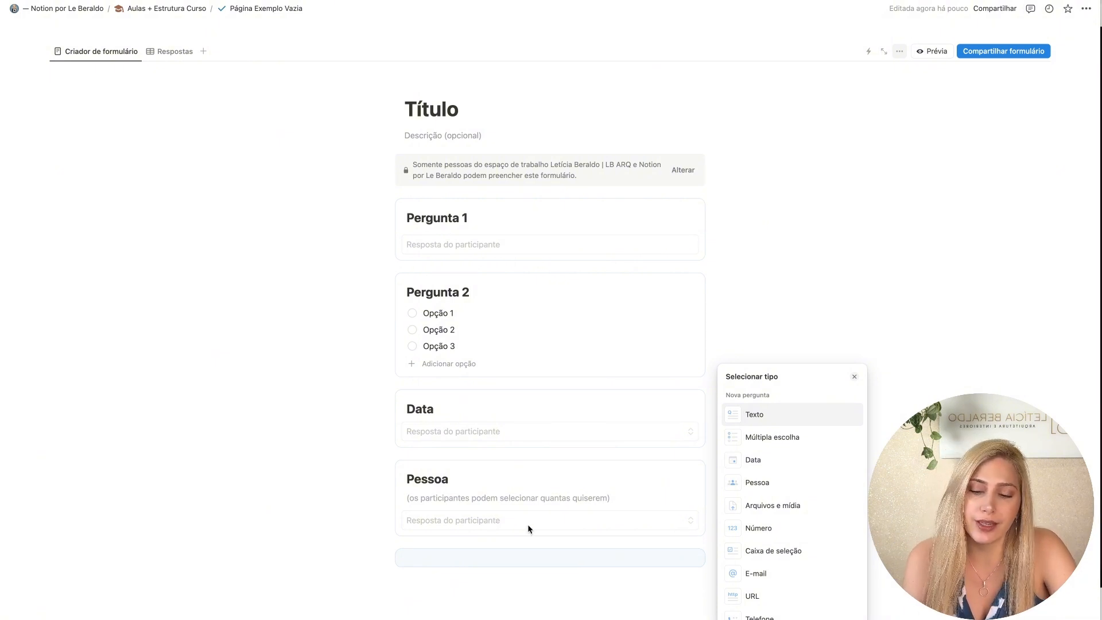
click(797, 507)
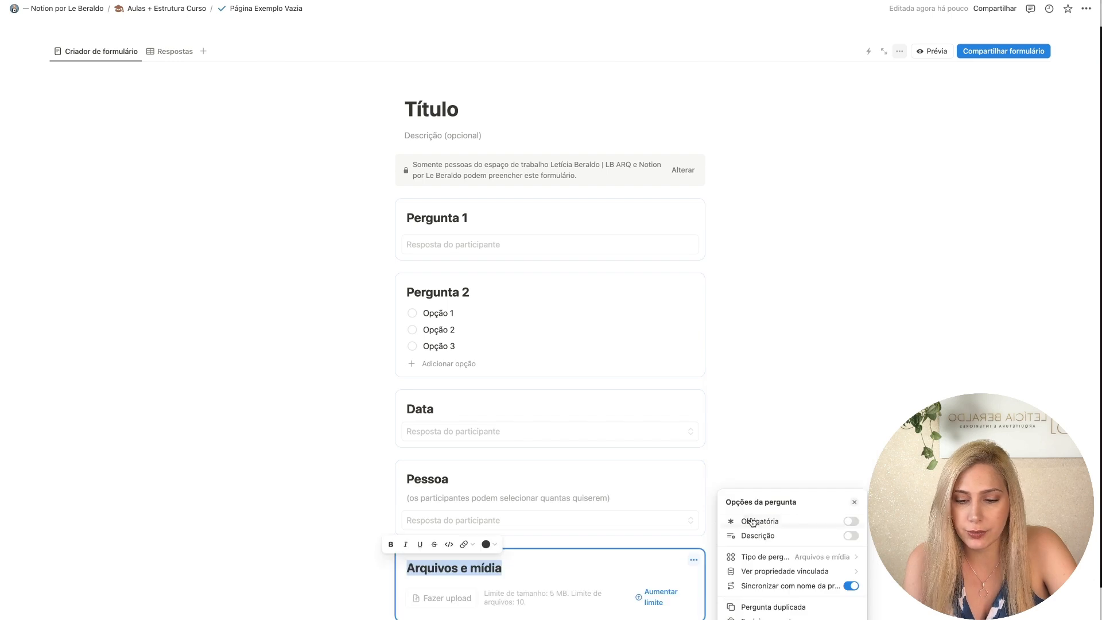
scroll(539, 584, down, 3)
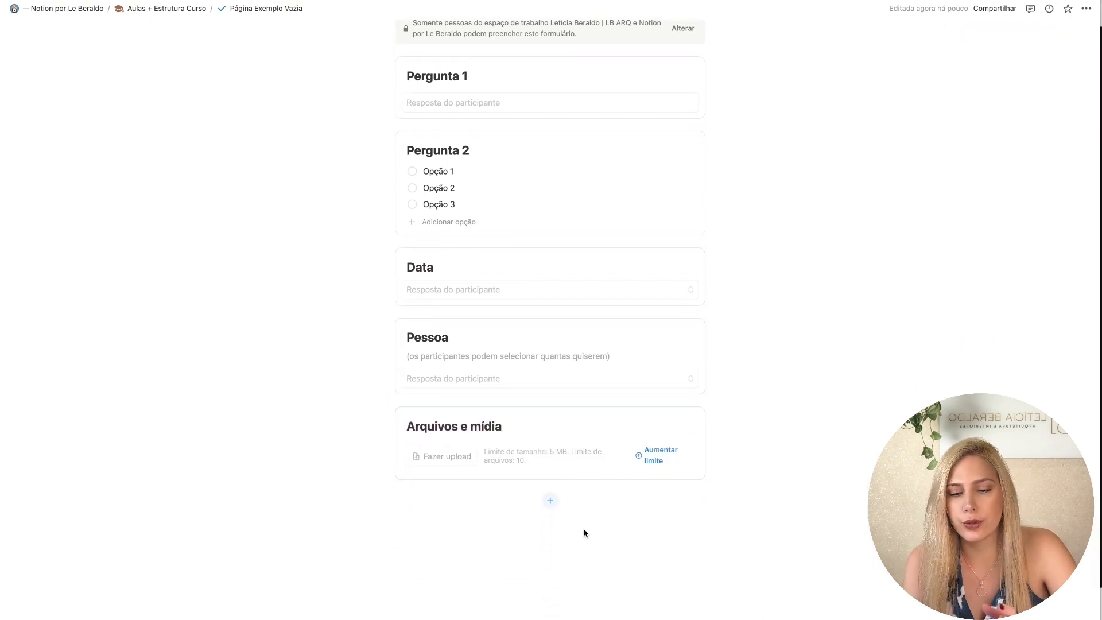
Step: Add a Caixa de seleção question below Arquivos e mídia and view the types it could be changed to
click(549, 501)
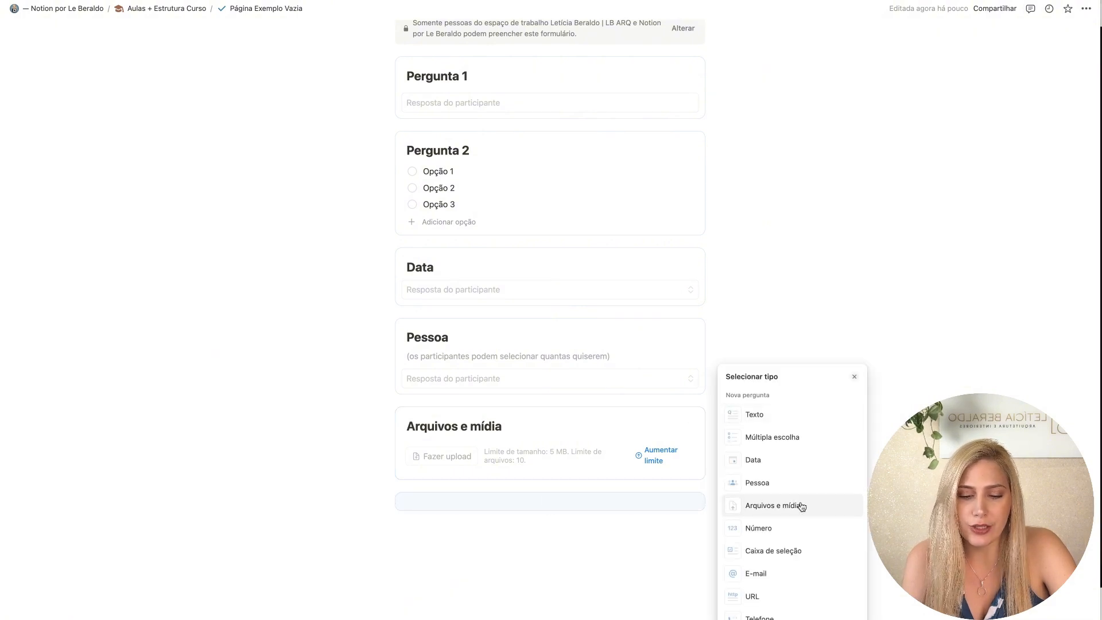
click(763, 551)
click(424, 550)
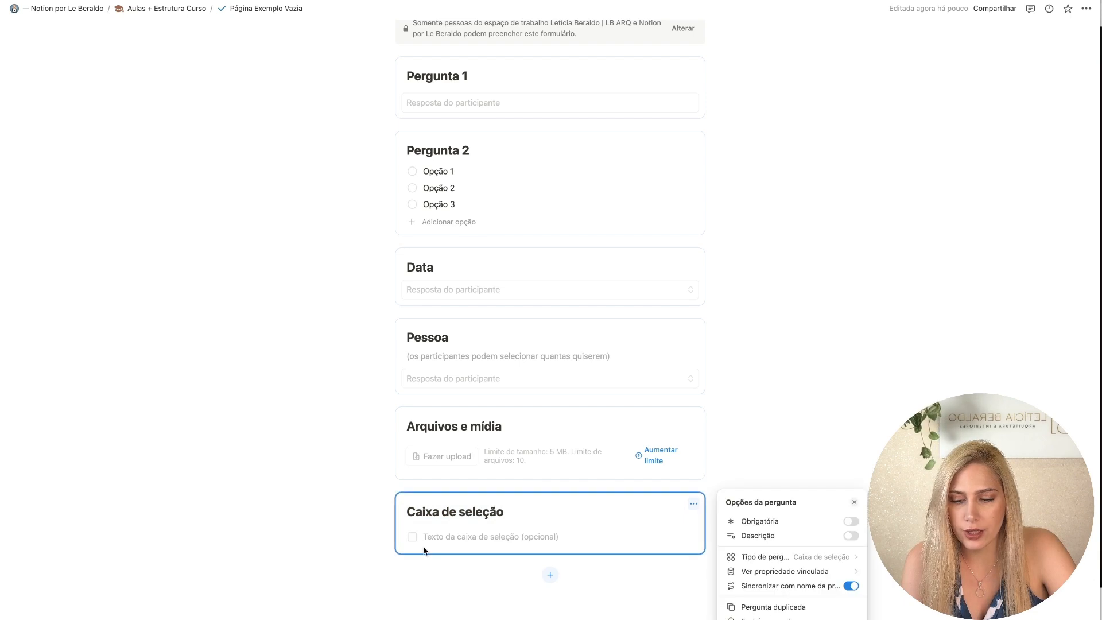
click(412, 538)
click(412, 538)
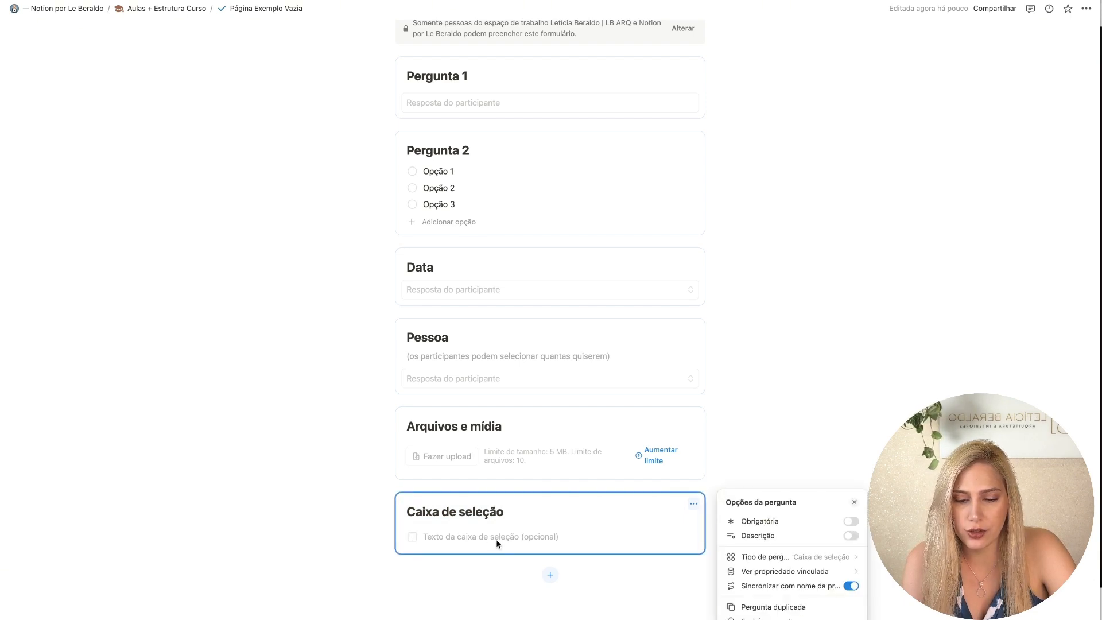
click(829, 557)
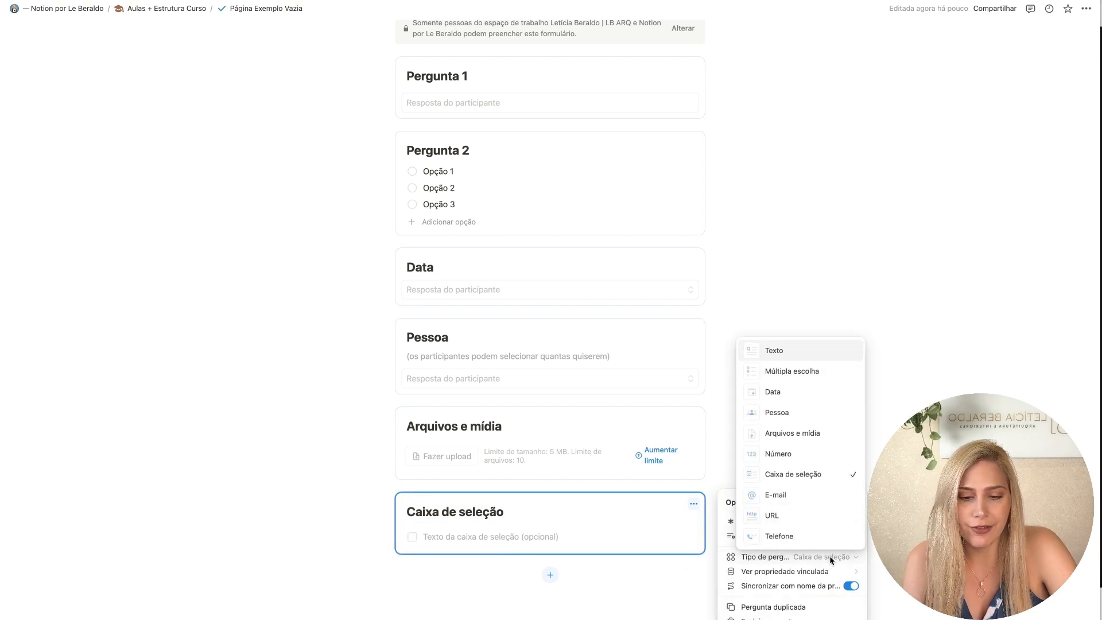
click(618, 515)
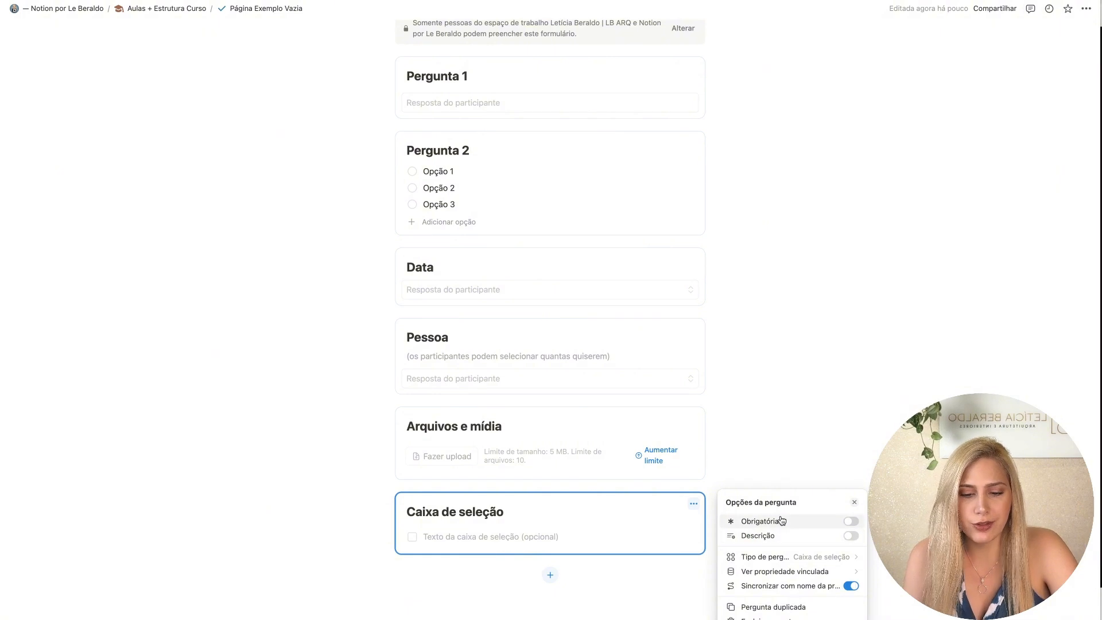
Step: Make the Caixa de seleção question required and give it the description "Descri"
click(855, 523)
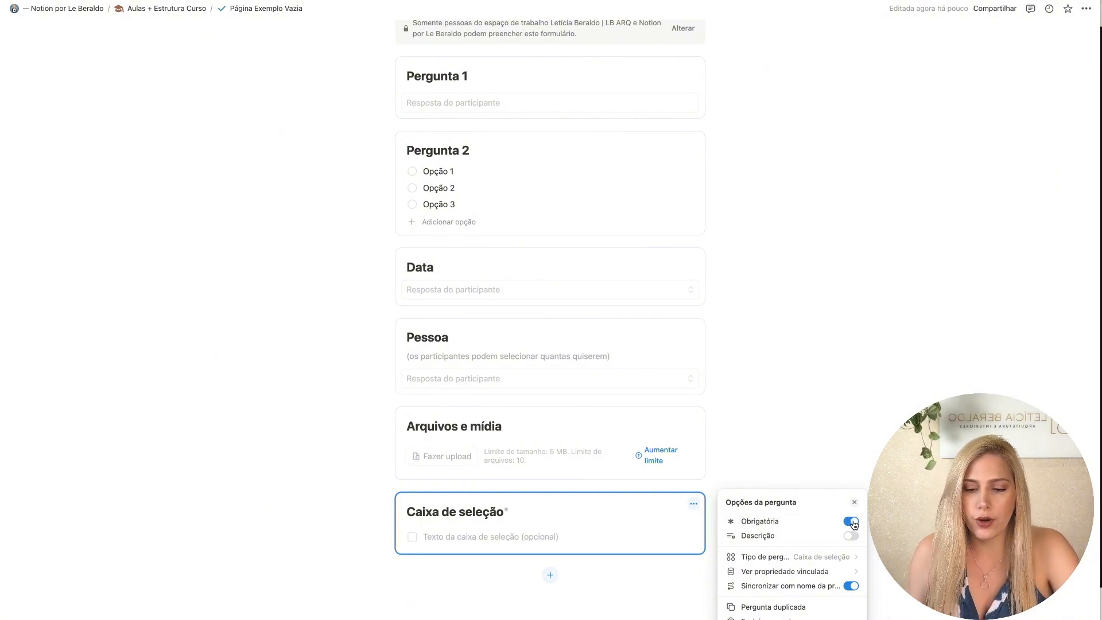
click(852, 535)
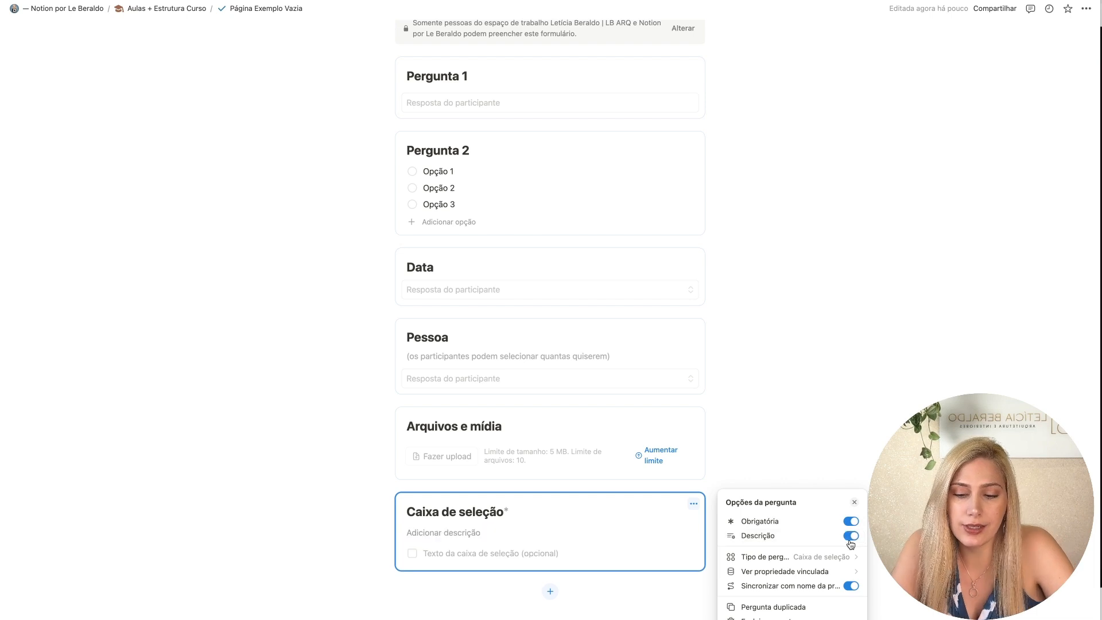
click(476, 534)
text(Descri)
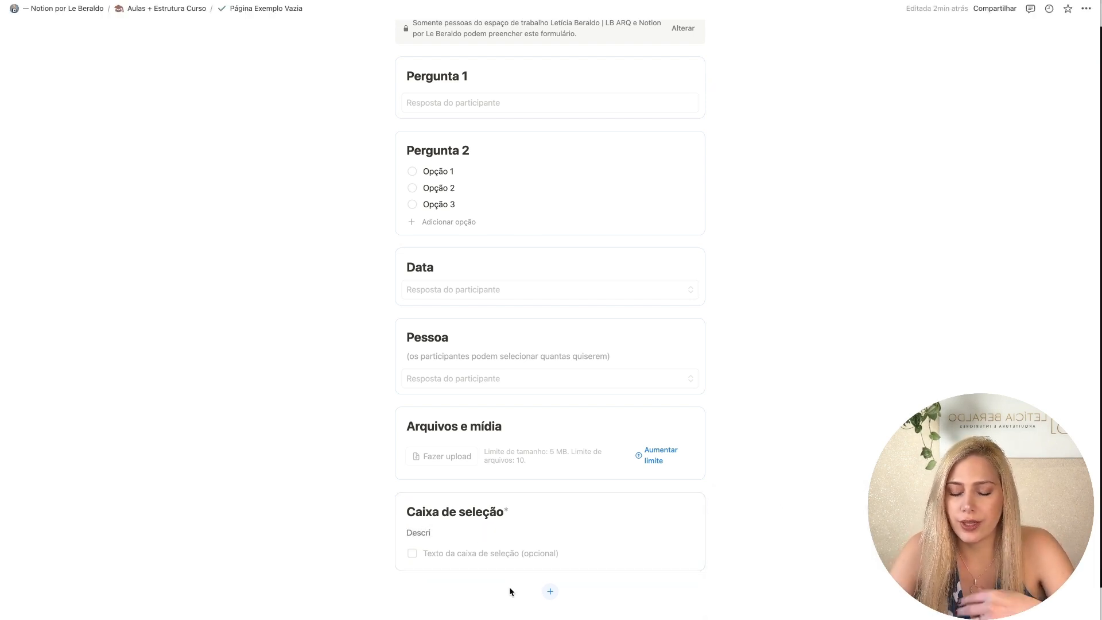
Step: Add a second Arquivos e mídia question at the end of the form, below Caixa de seleção
click(550, 590)
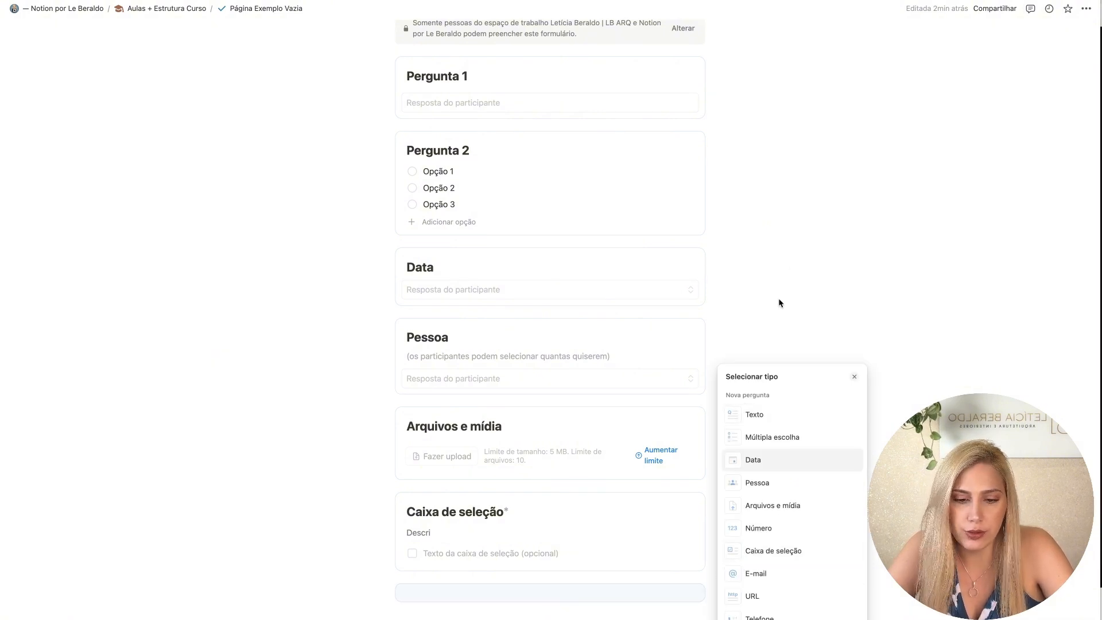
click(771, 507)
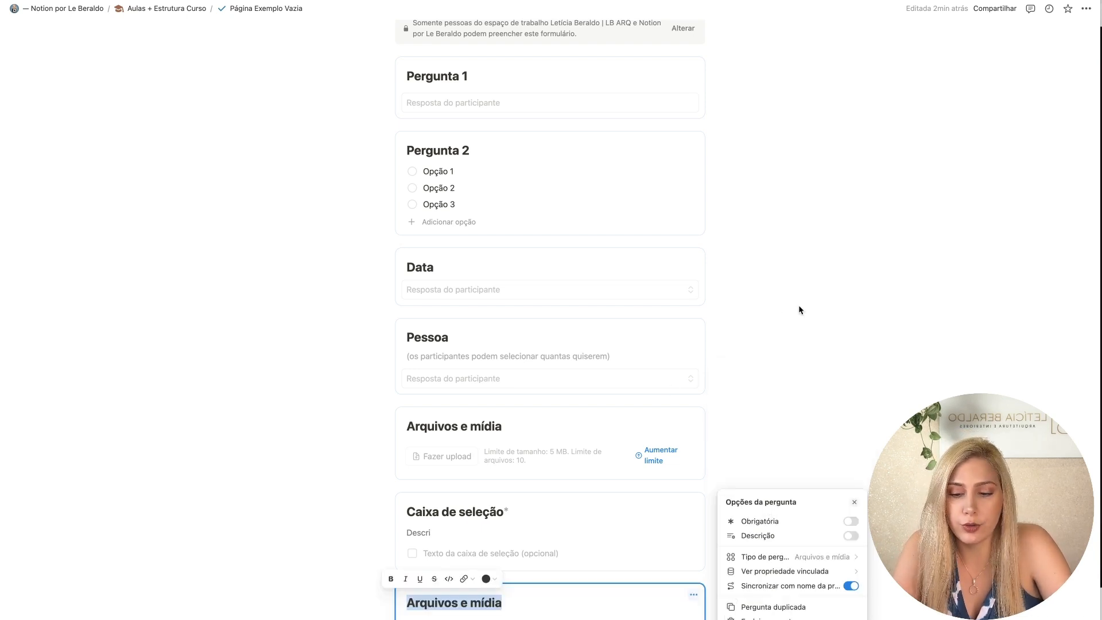
click(766, 369)
scroll(765, 368, down, 3)
scroll(764, 367, down, 5)
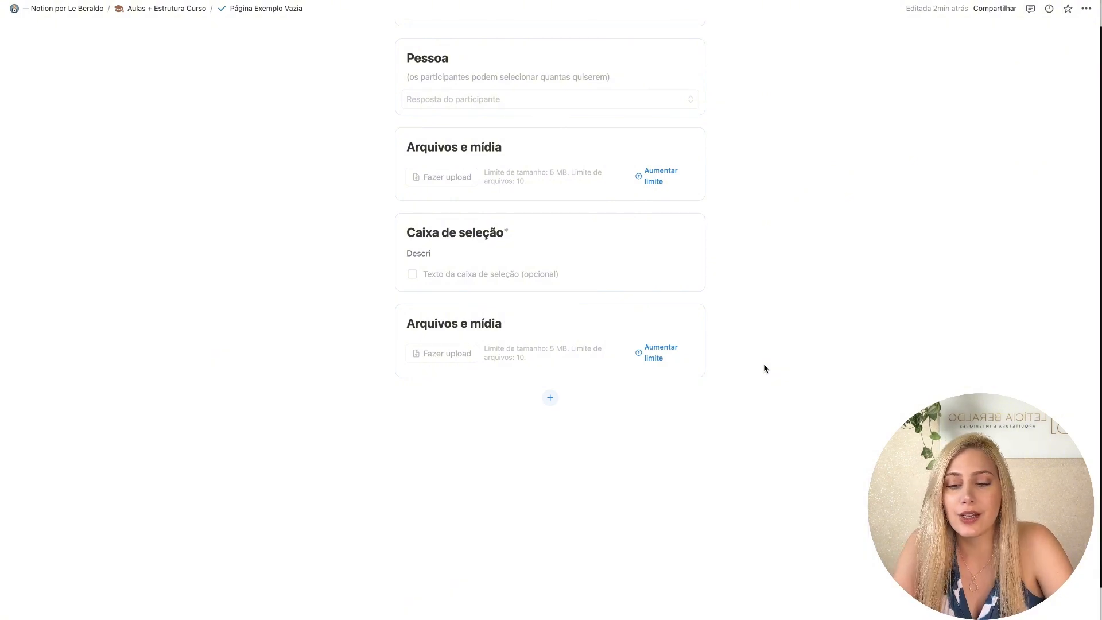
scroll(622, 387, up, 1)
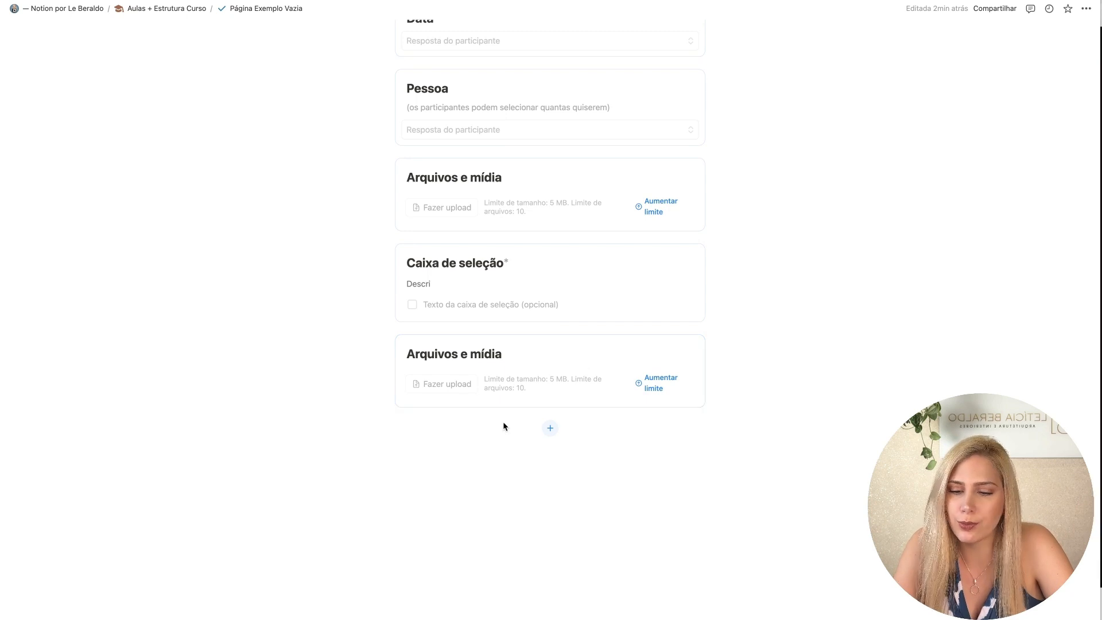
click(546, 430)
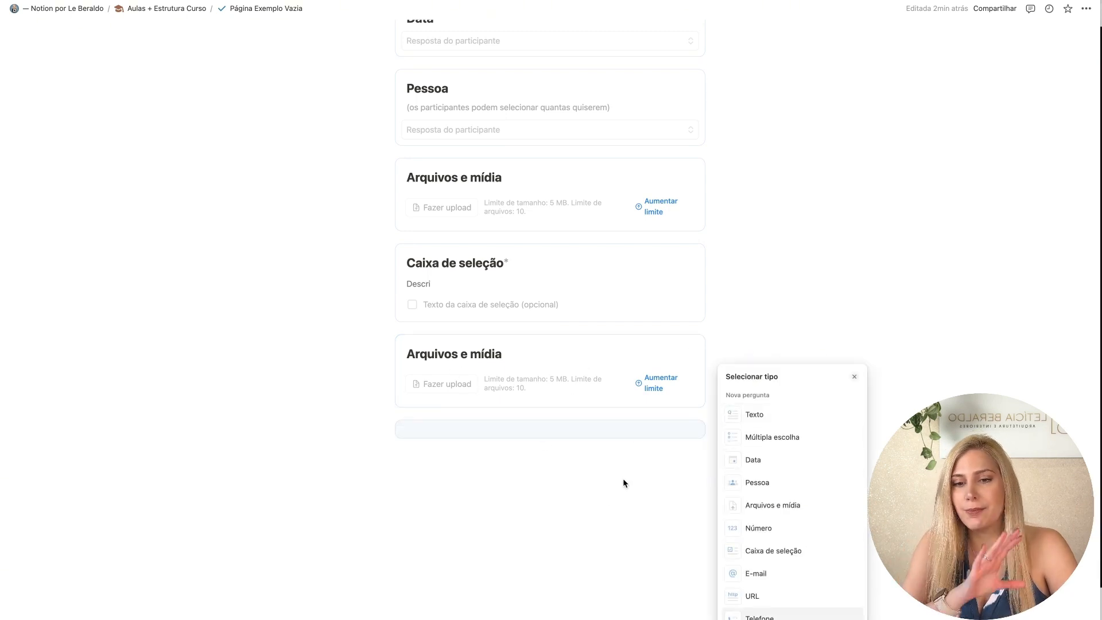
click(556, 457)
Step: Compare the columns of the form's Respostas table with the questions in the form builder
scroll(556, 457, up, 10)
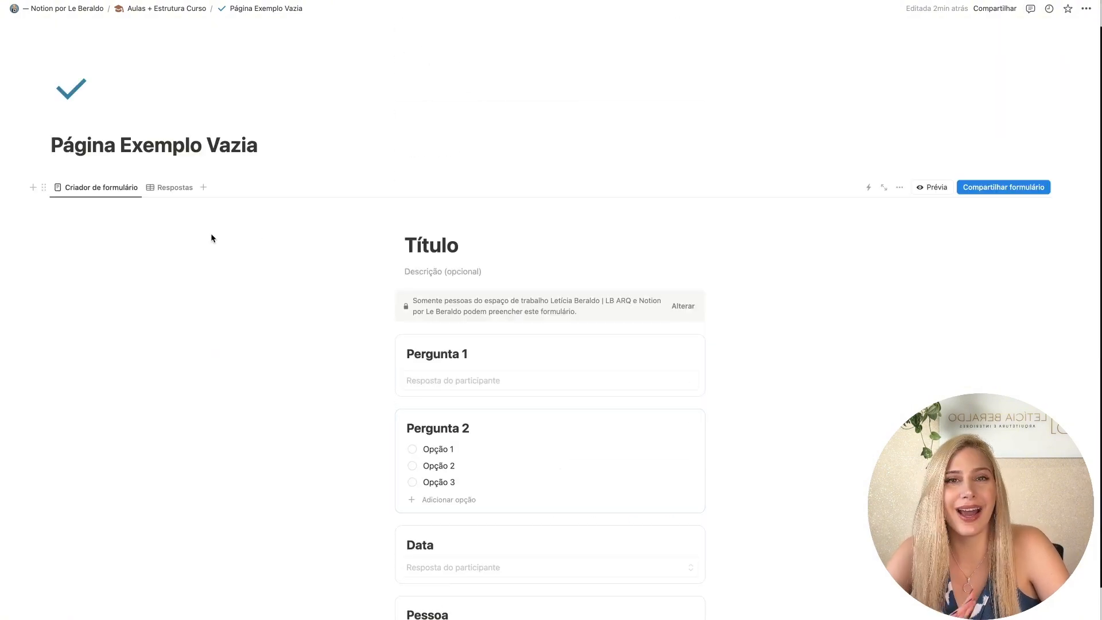
click(176, 191)
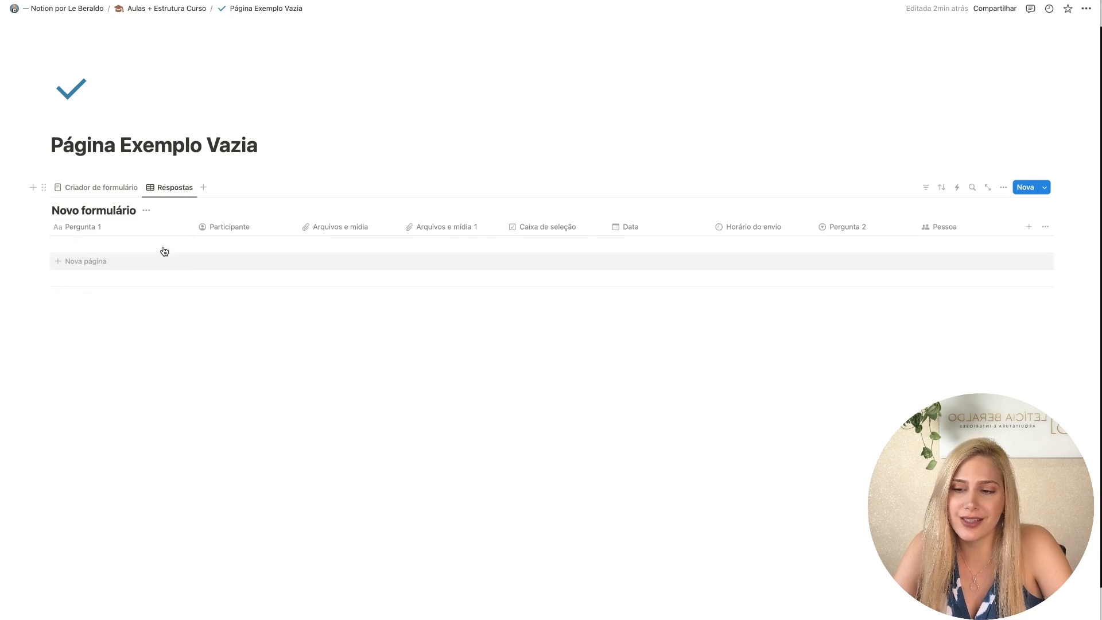
click(104, 189)
scroll(579, 383, down, 10)
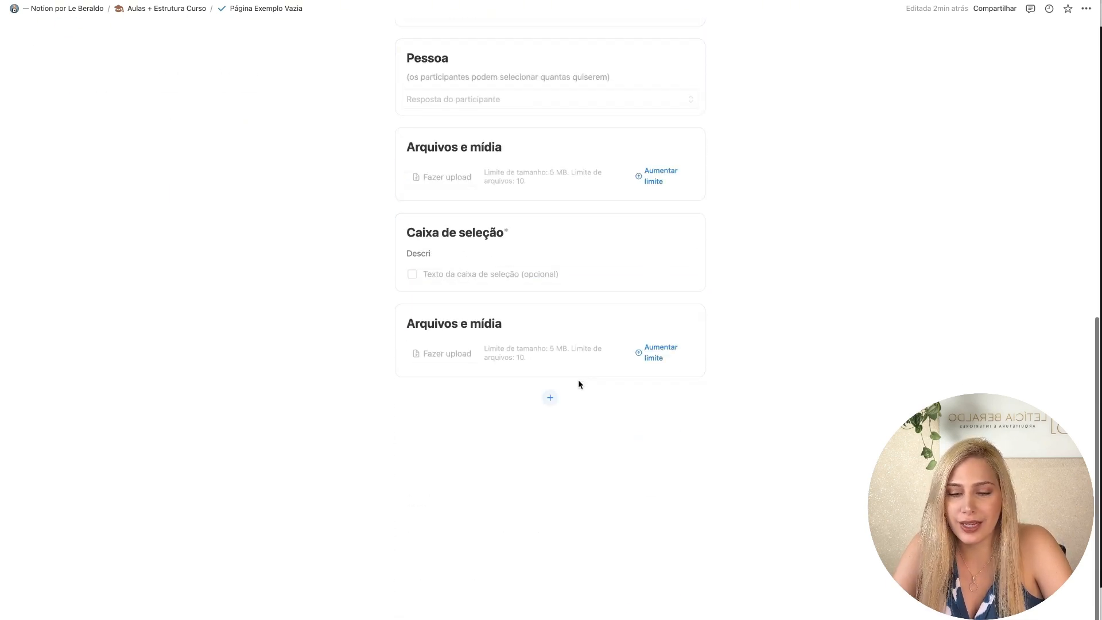
scroll(580, 384, up, 7)
scroll(580, 384, up, 3)
click(175, 188)
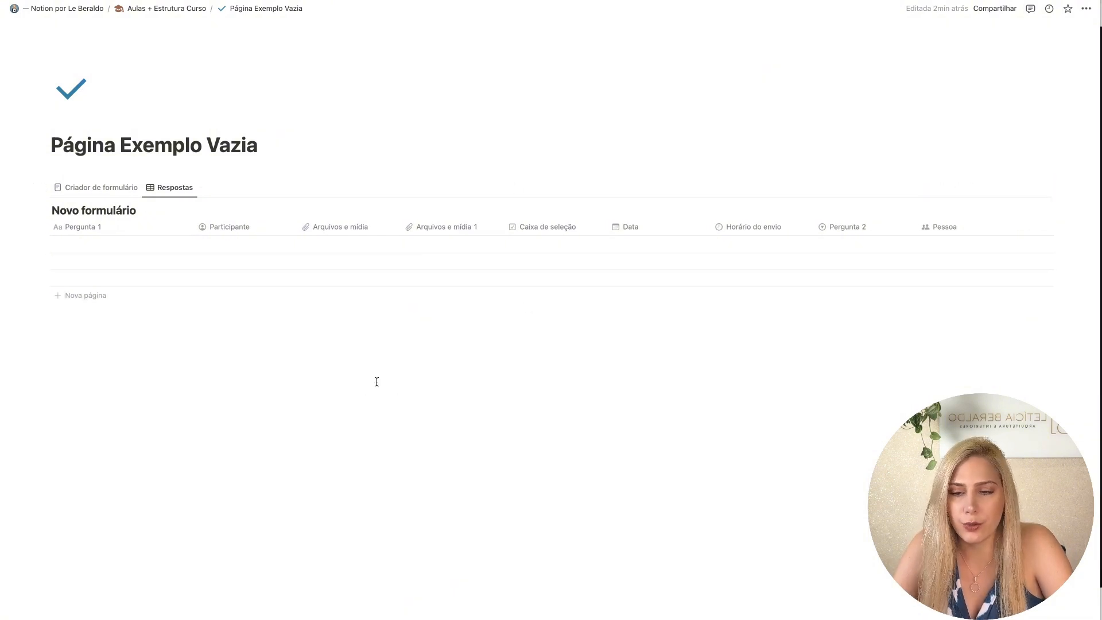
Step: Return to the form builder and preview the whole form as a respondent sees it
click(109, 195)
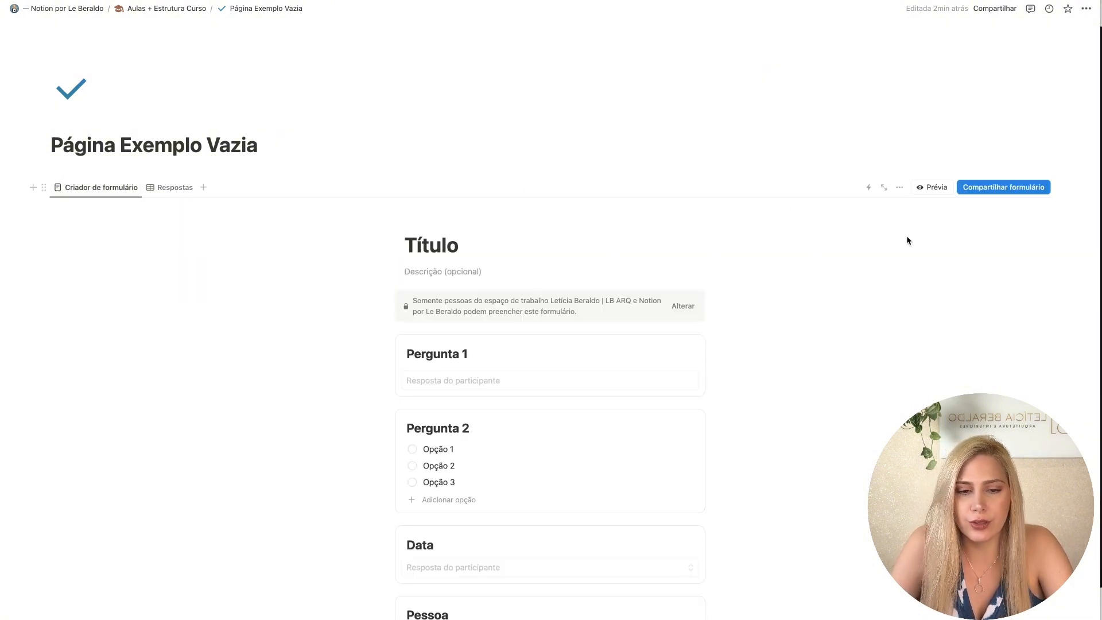
click(930, 187)
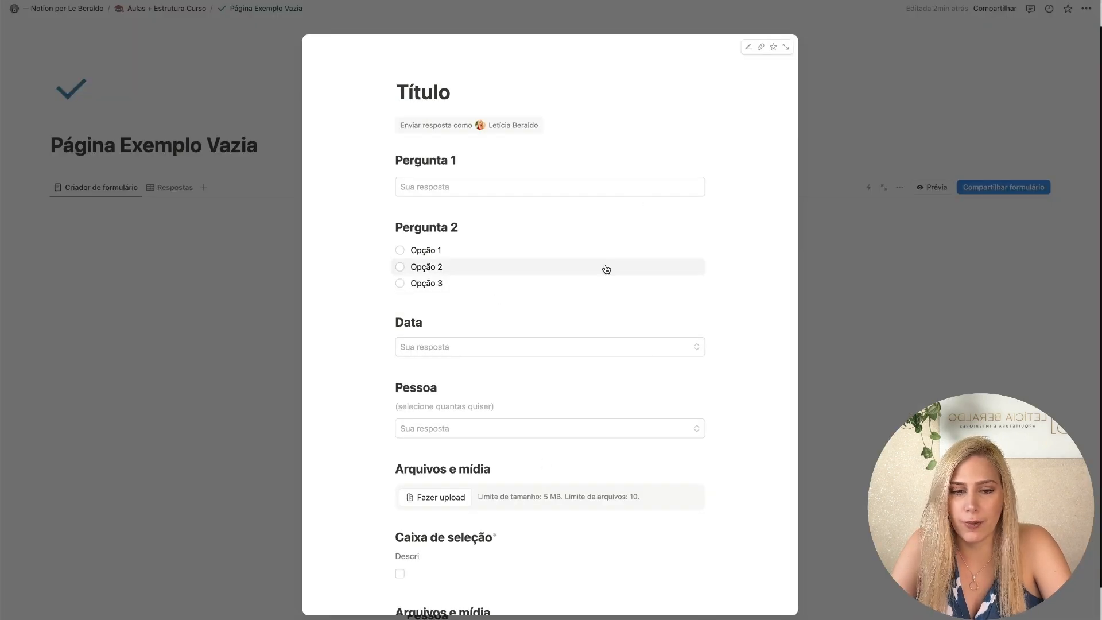
scroll(606, 269, down, 5)
scroll(604, 269, up, 5)
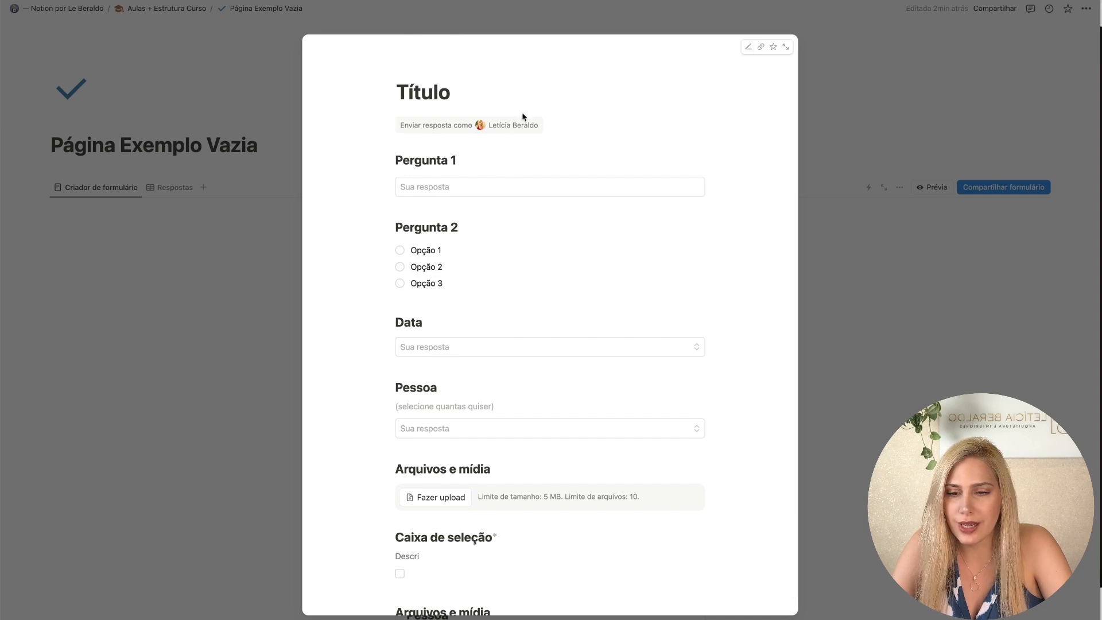
Step: Finish reviewing the form preview through to its end, close it, and give the form a brown open-book icon
scroll(477, 349, down, 3)
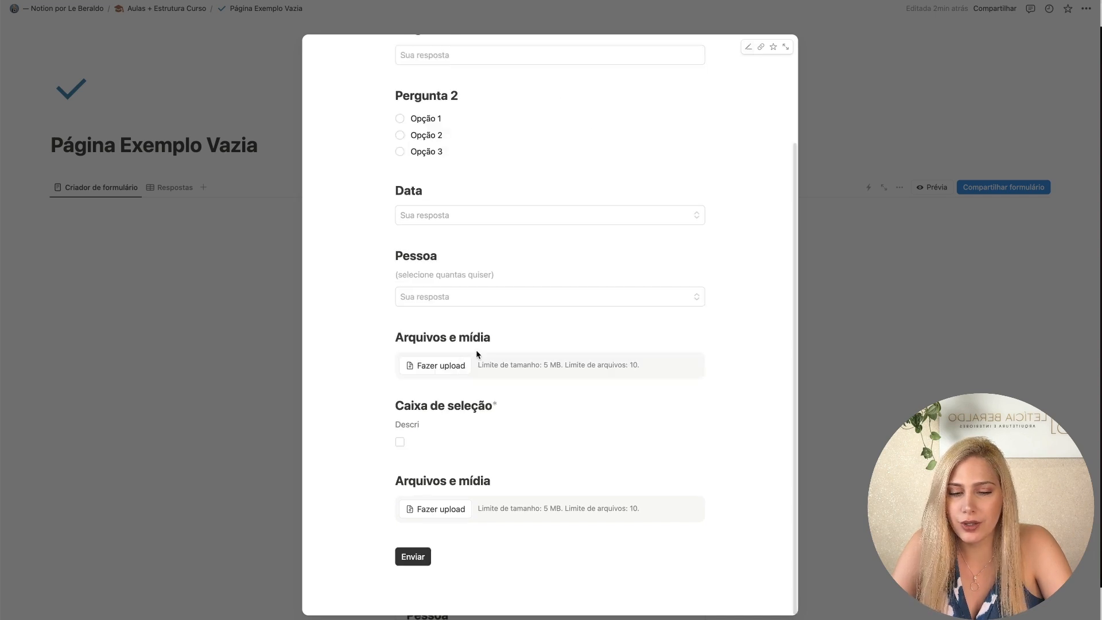
click(910, 324)
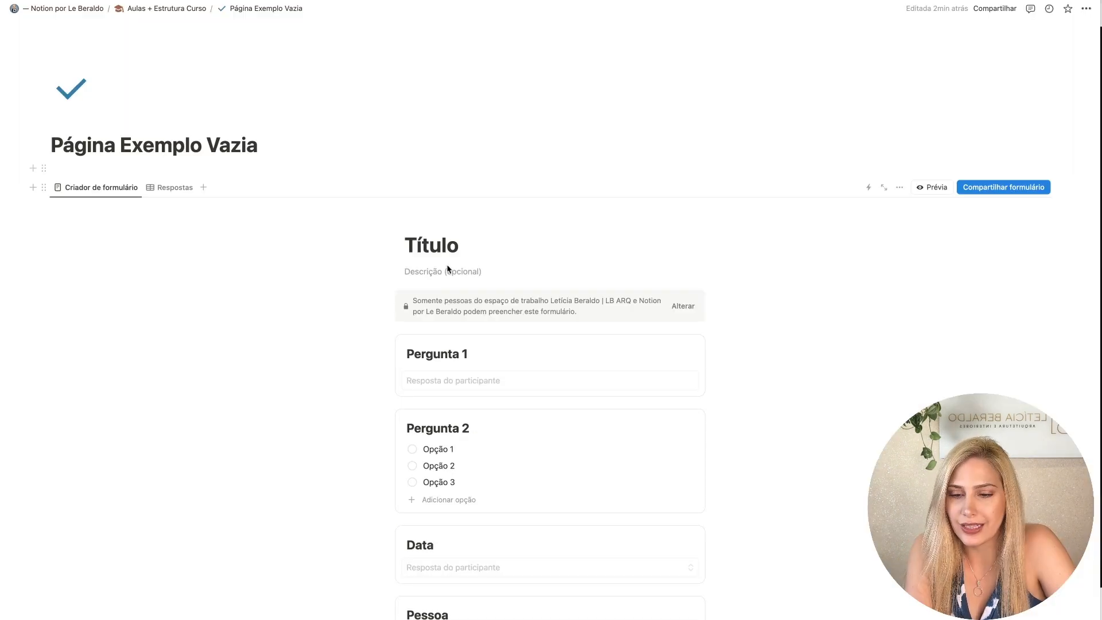
mouse_move(450, 219)
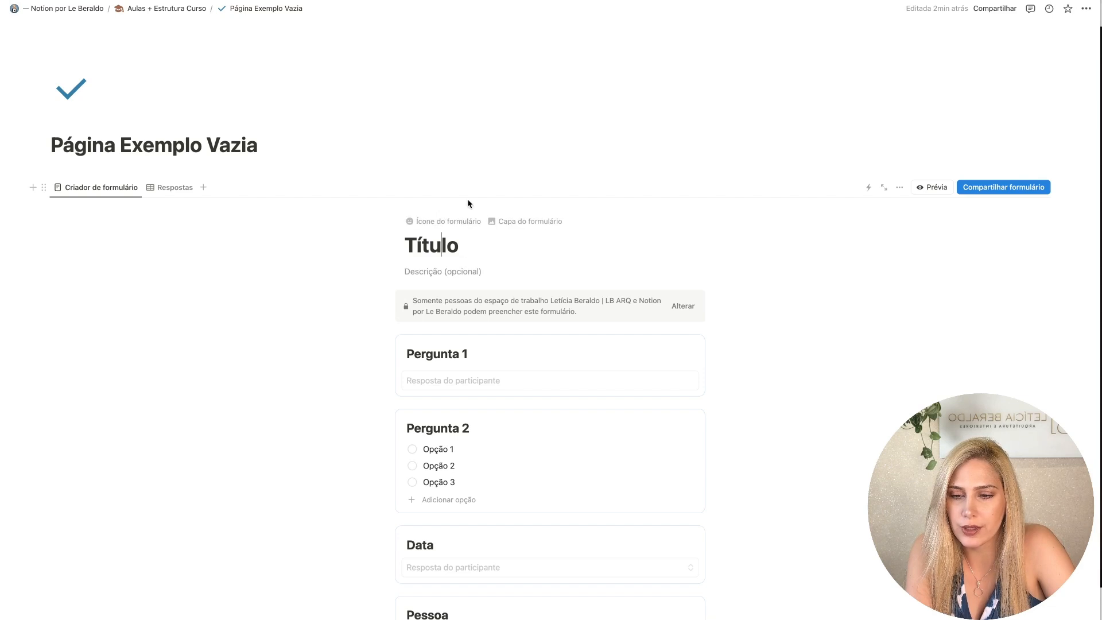
click(442, 223)
click(366, 287)
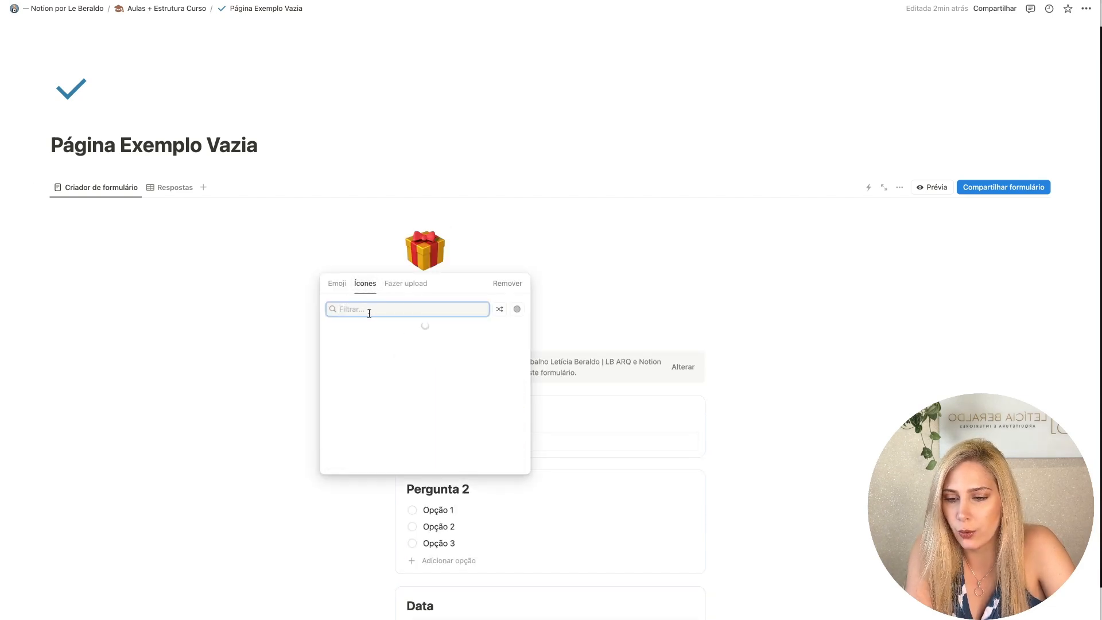
click(385, 349)
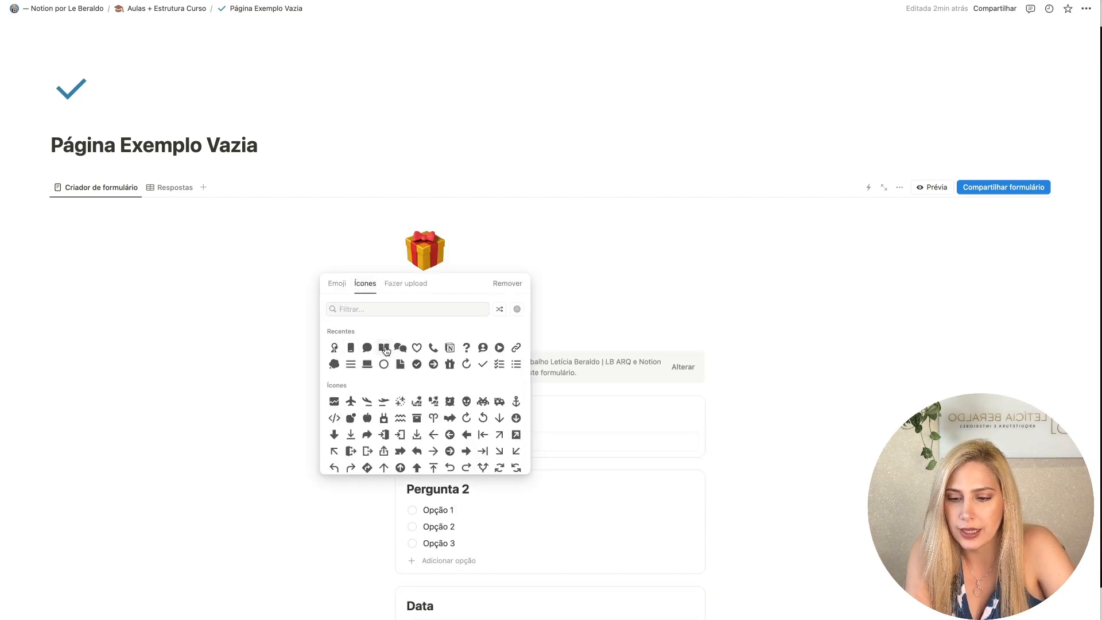
click(385, 366)
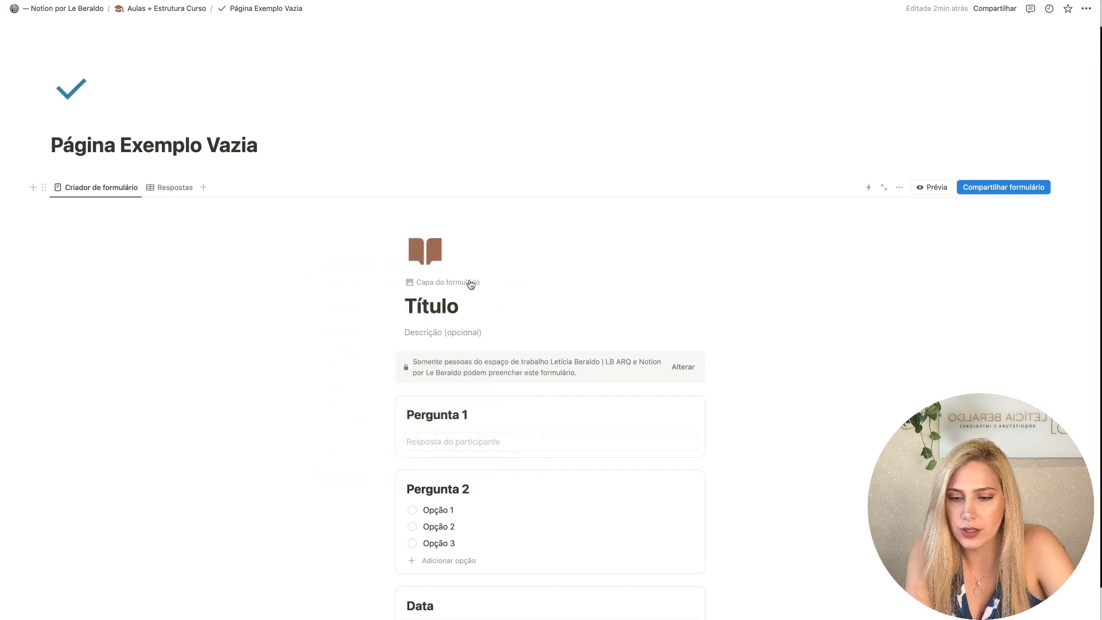
Step: Add a cover to the form and change it to the blue-and-peach gradient from the Cor e Gradiente gallery
click(460, 285)
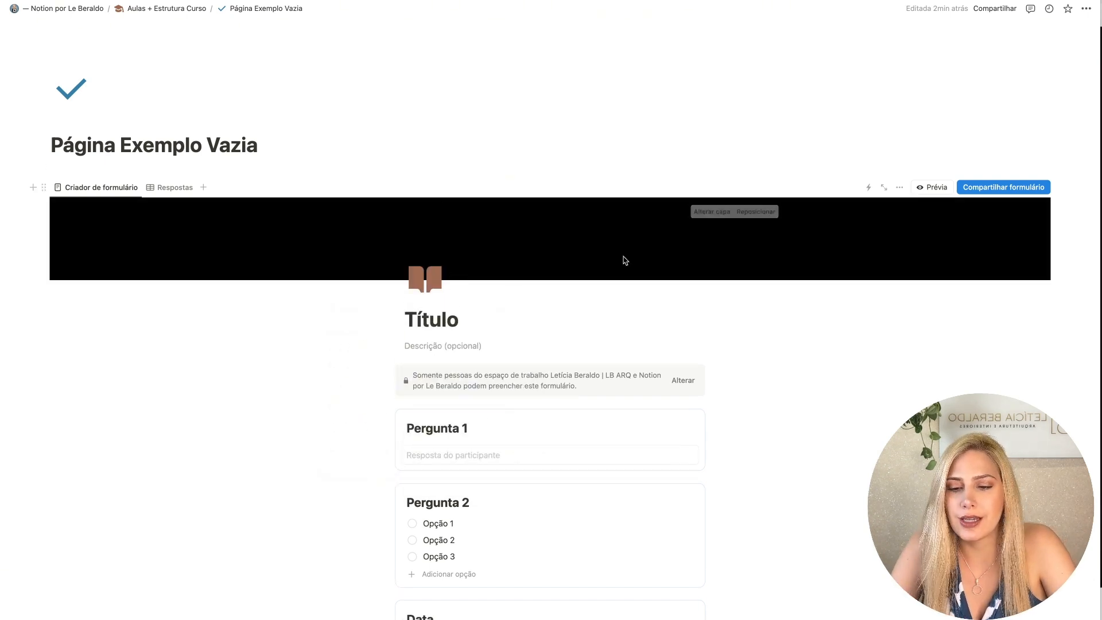
click(723, 212)
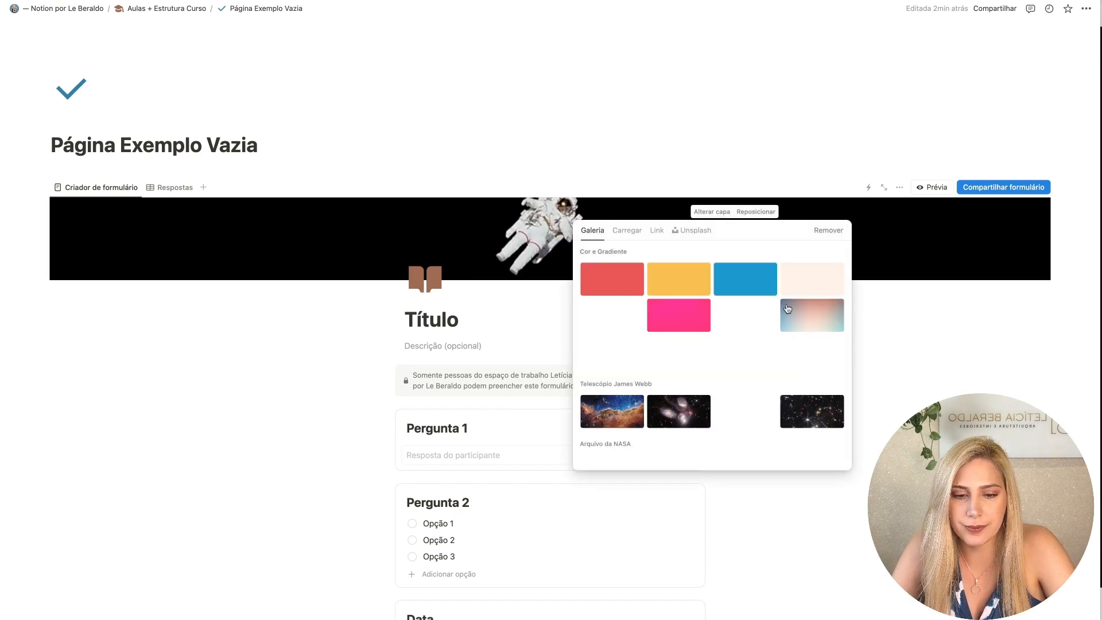
click(814, 320)
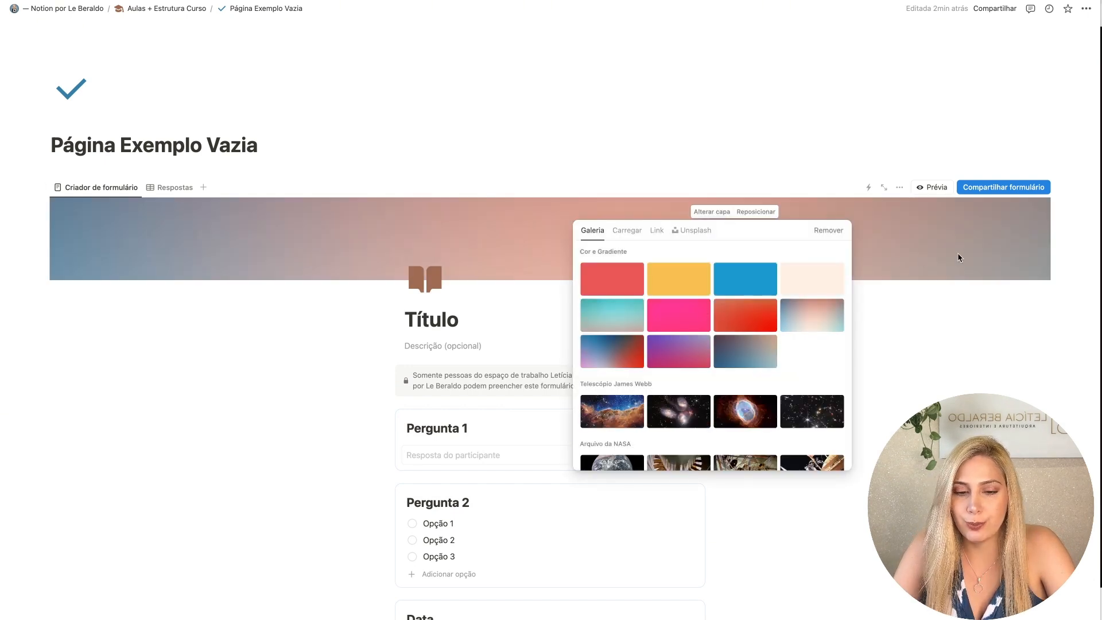
click(884, 267)
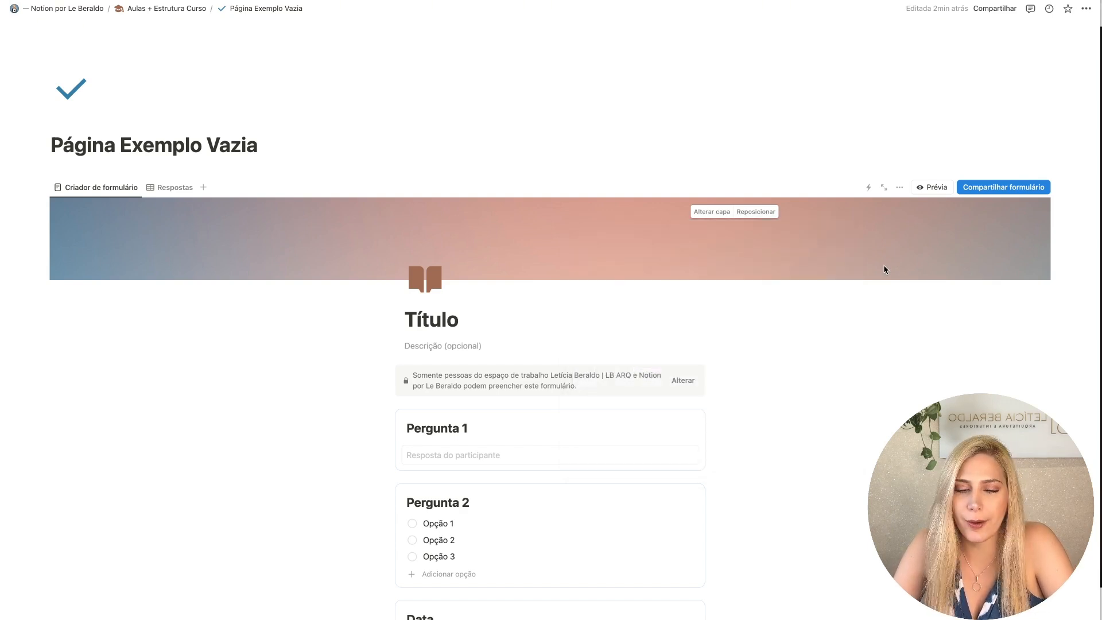
Step: Look over the form, and examine the properties of the Item page in the Teste gallery
scroll(677, 383, down, 10)
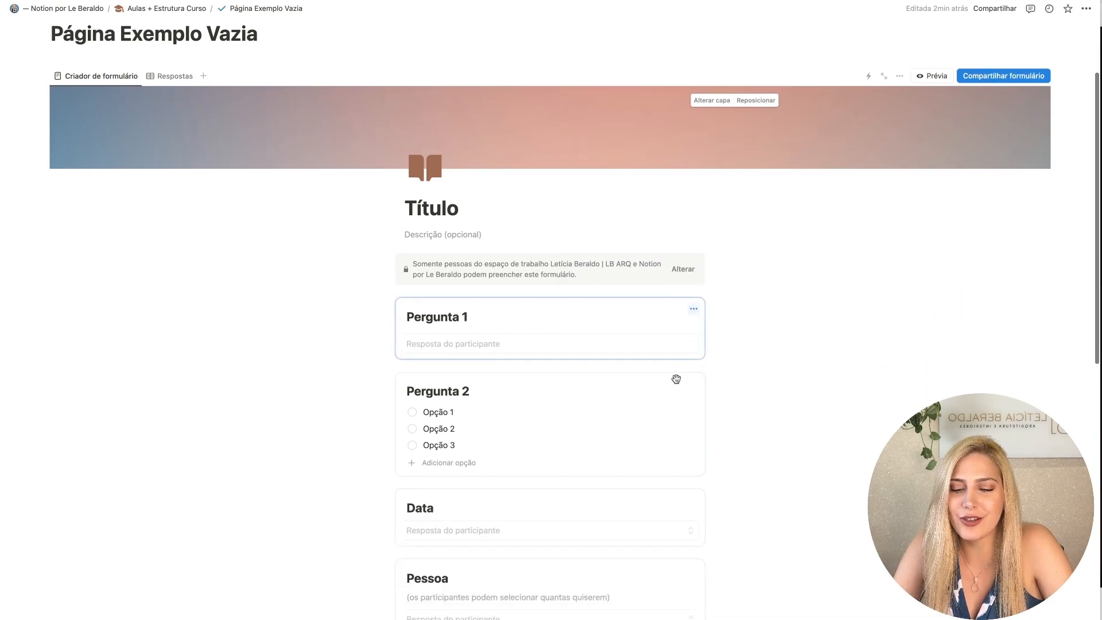
scroll(676, 379, up, 10)
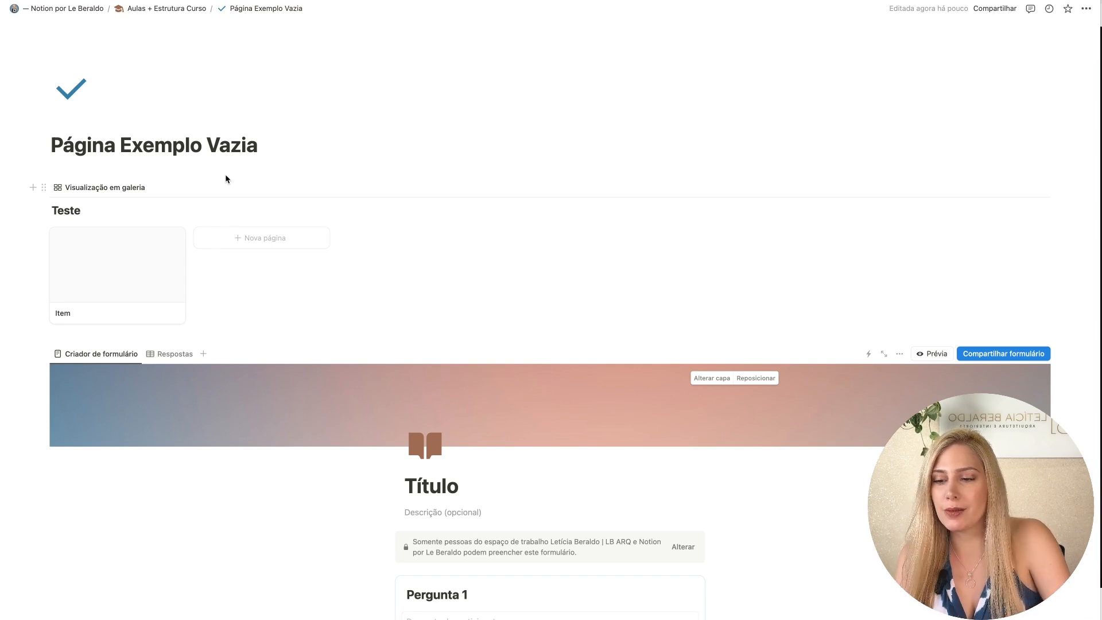
click(106, 267)
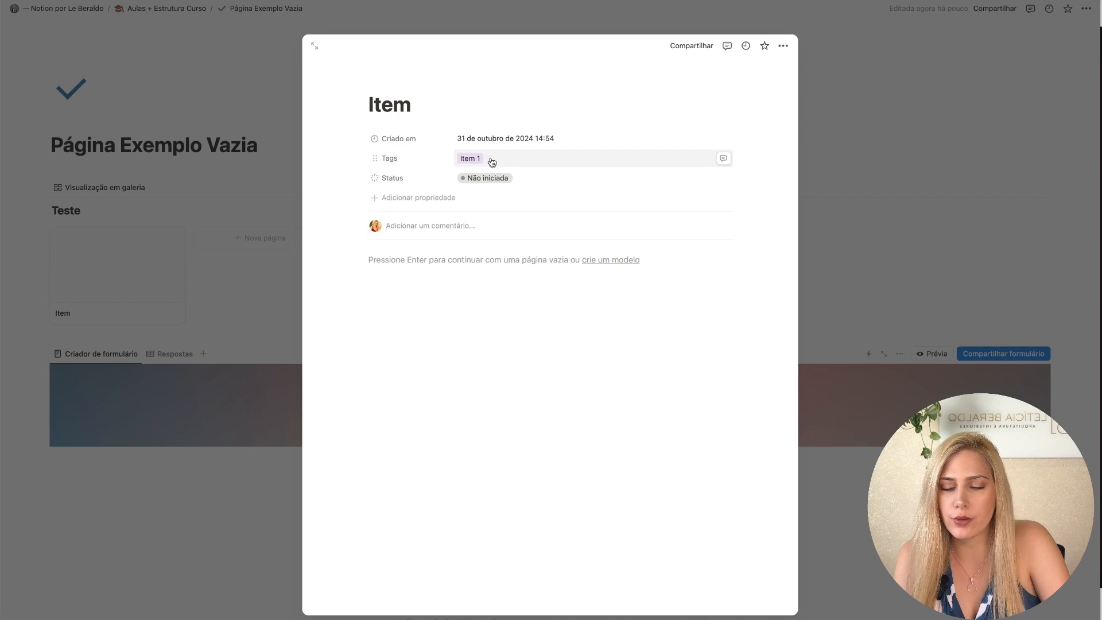
click(982, 184)
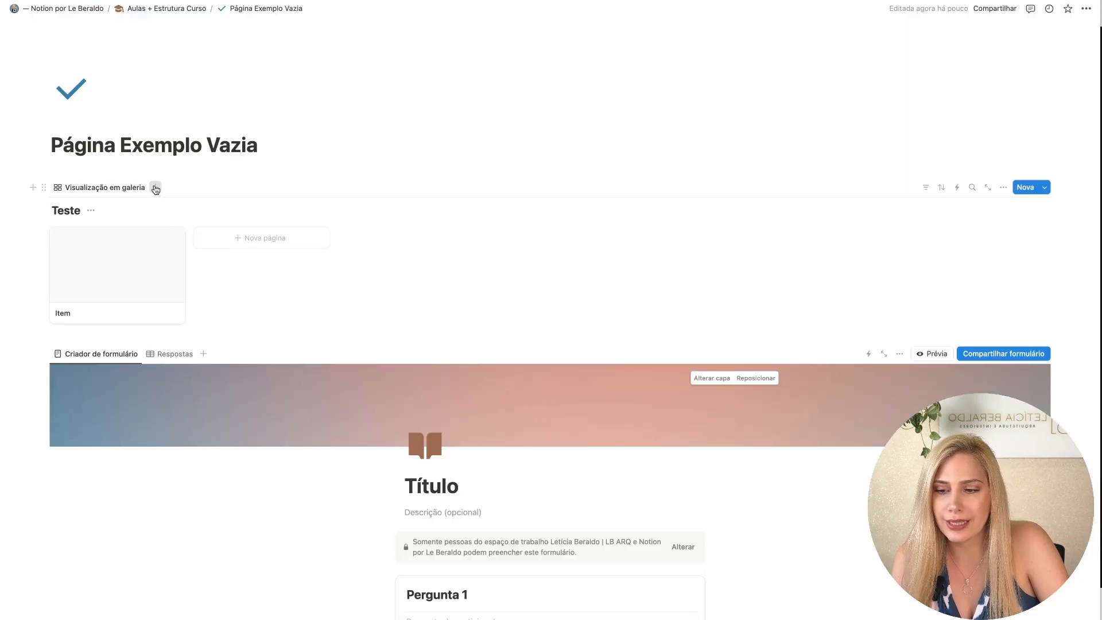
Step: Add a Formulário view to the Teste gallery database and generate one question automatically from its existing properties
click(155, 187)
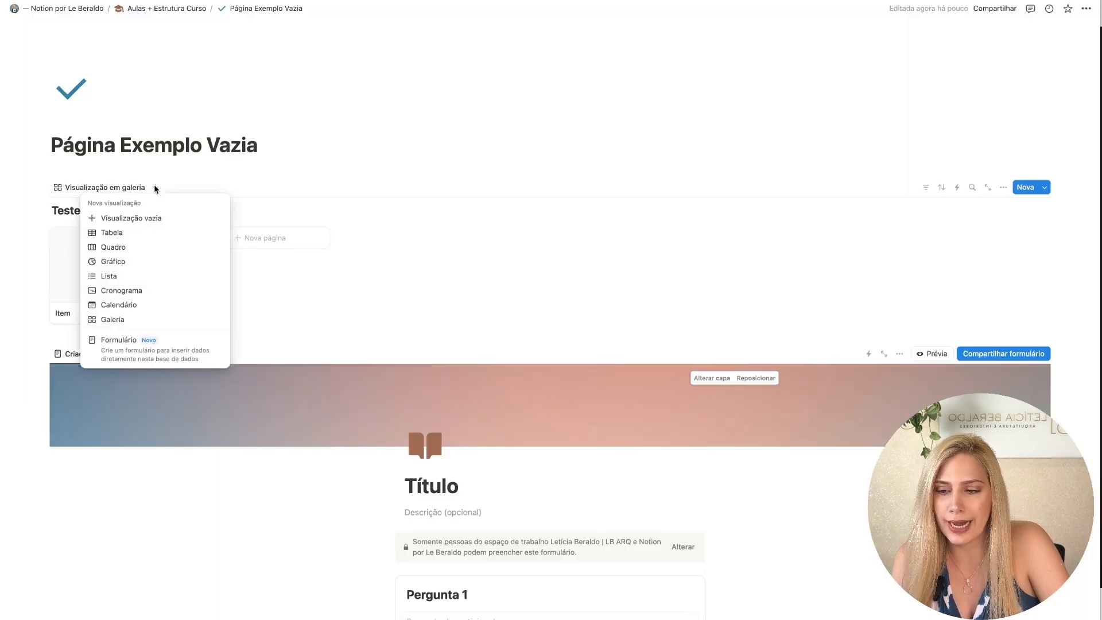
click(156, 352)
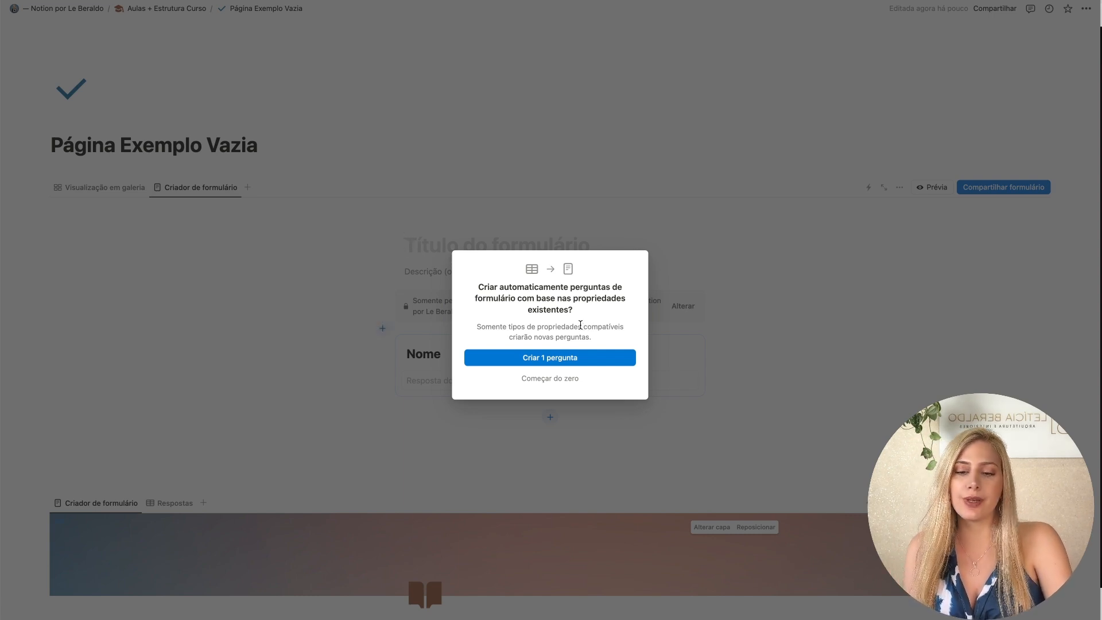
click(566, 357)
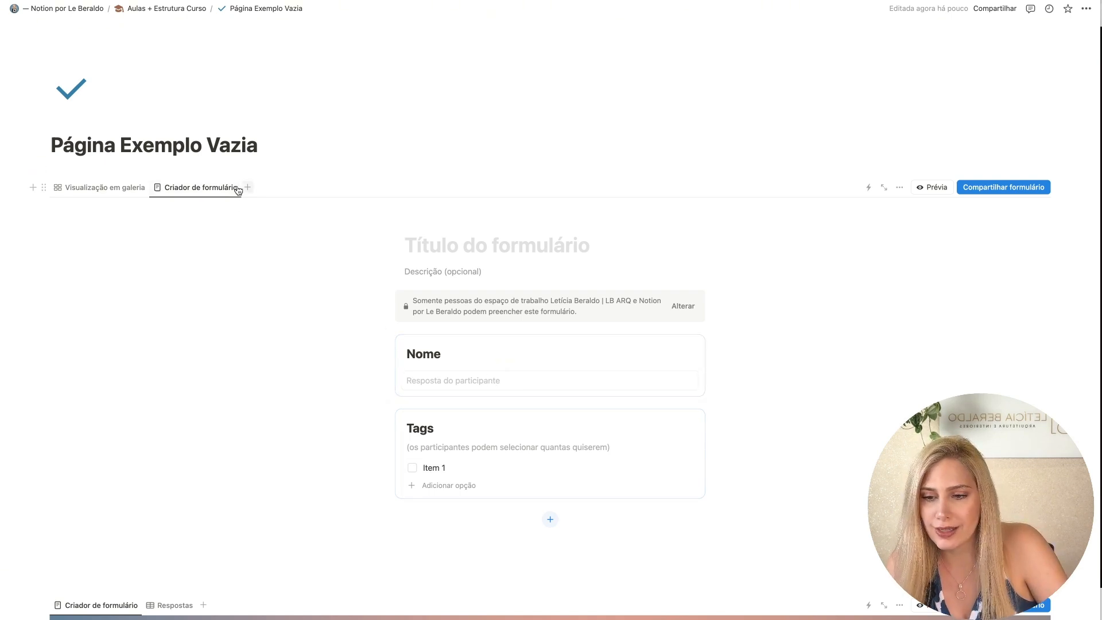
click(200, 189)
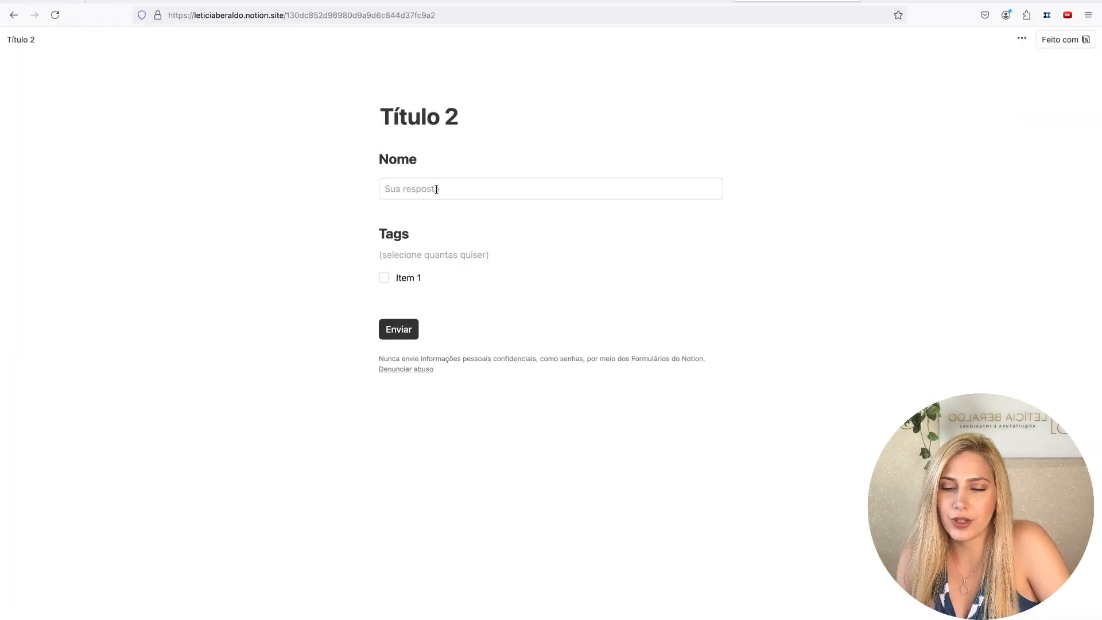
Step: Fill in the public Título 2 form with "Teste 2" as Nome and the Item 1 tag selected, and submit it
click(437, 191)
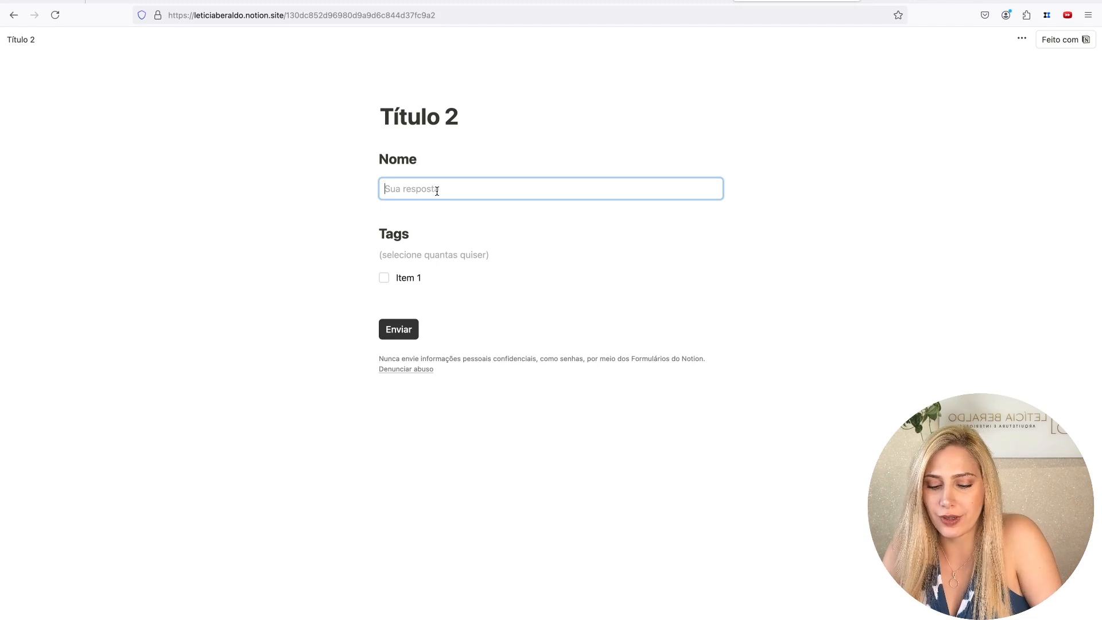
text(Teste 2)
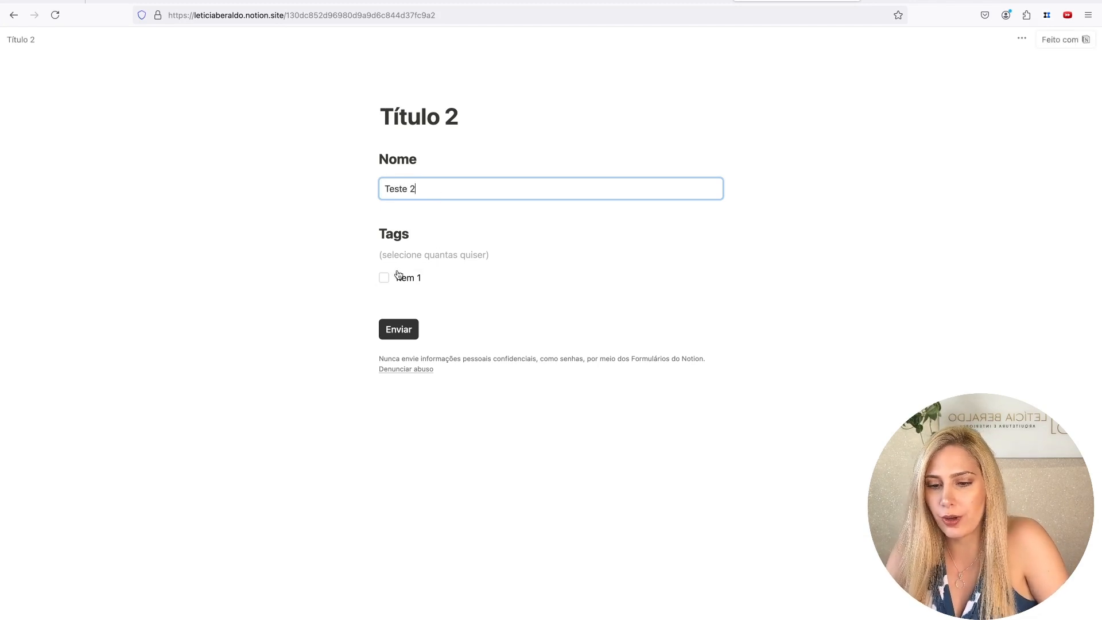
click(387, 278)
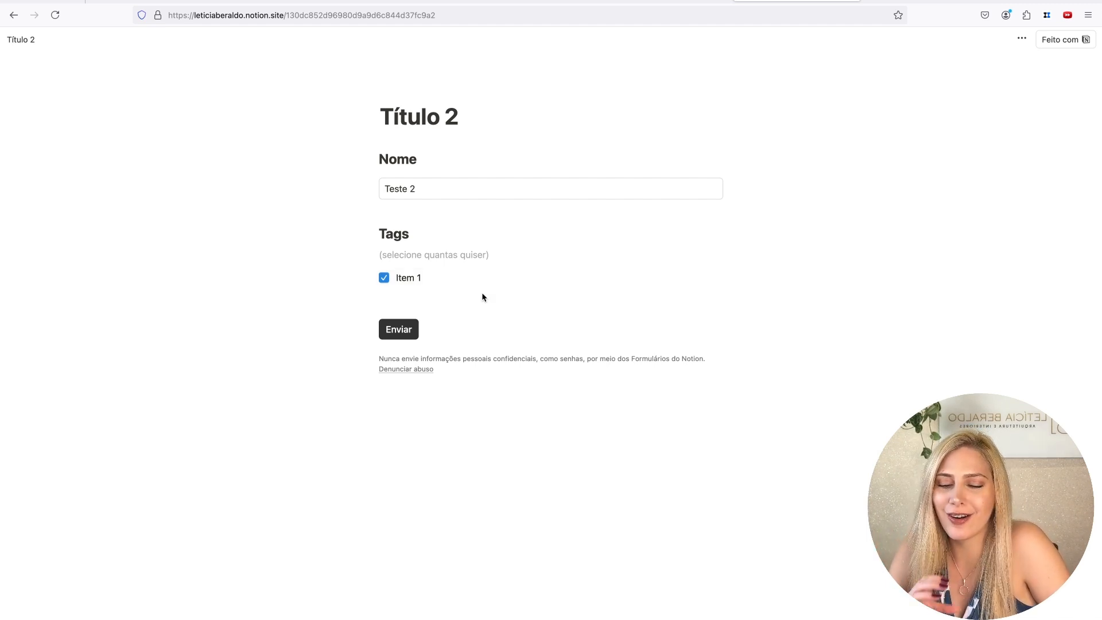
click(409, 328)
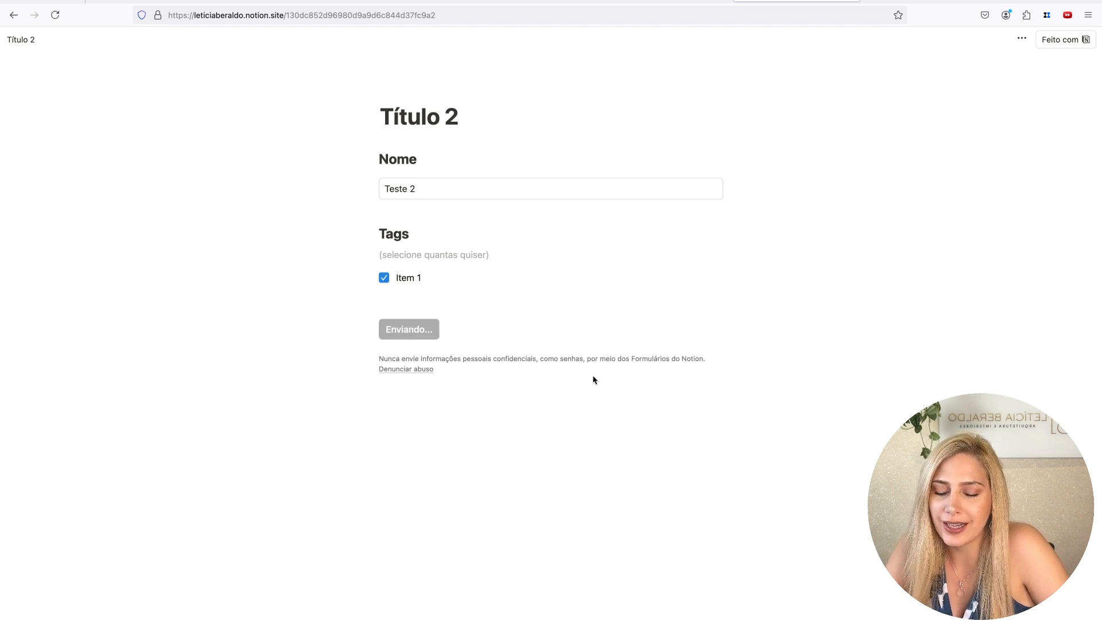
Step: Switch to the Notion window and check the properties of the Teste 2 entry in the Teste gallery
key(ctrl+Up)
click(840, 196)
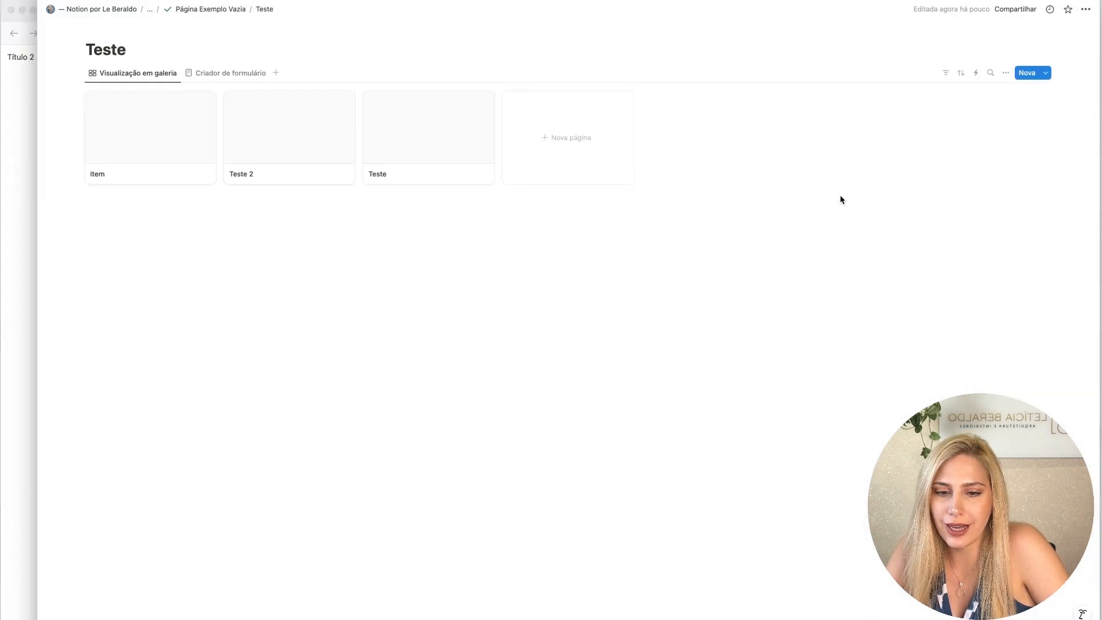
click(271, 157)
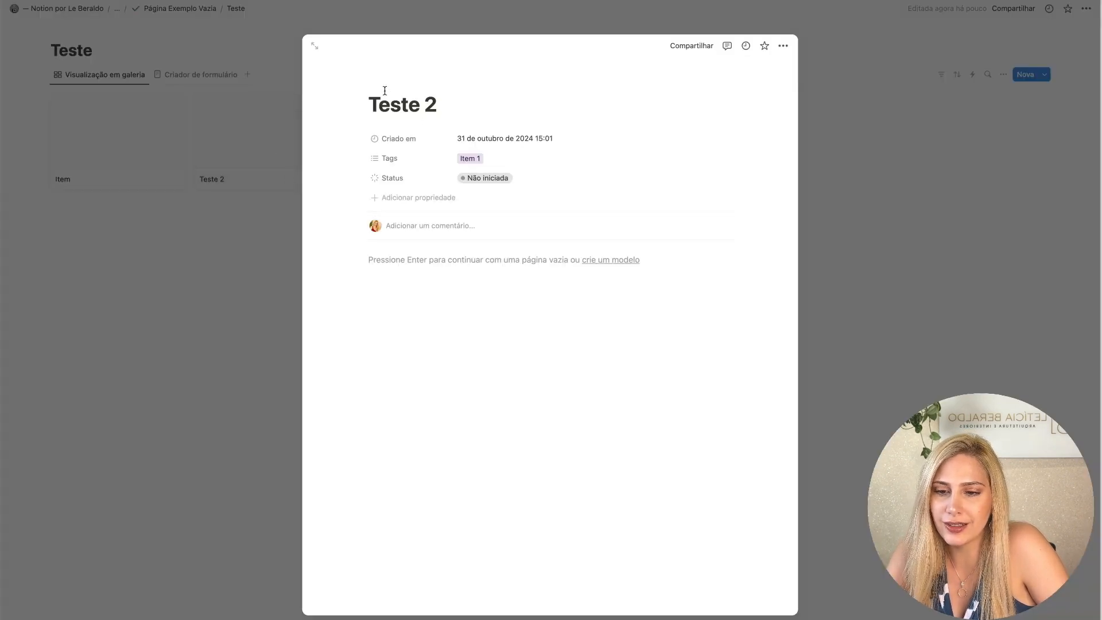
click(438, 105)
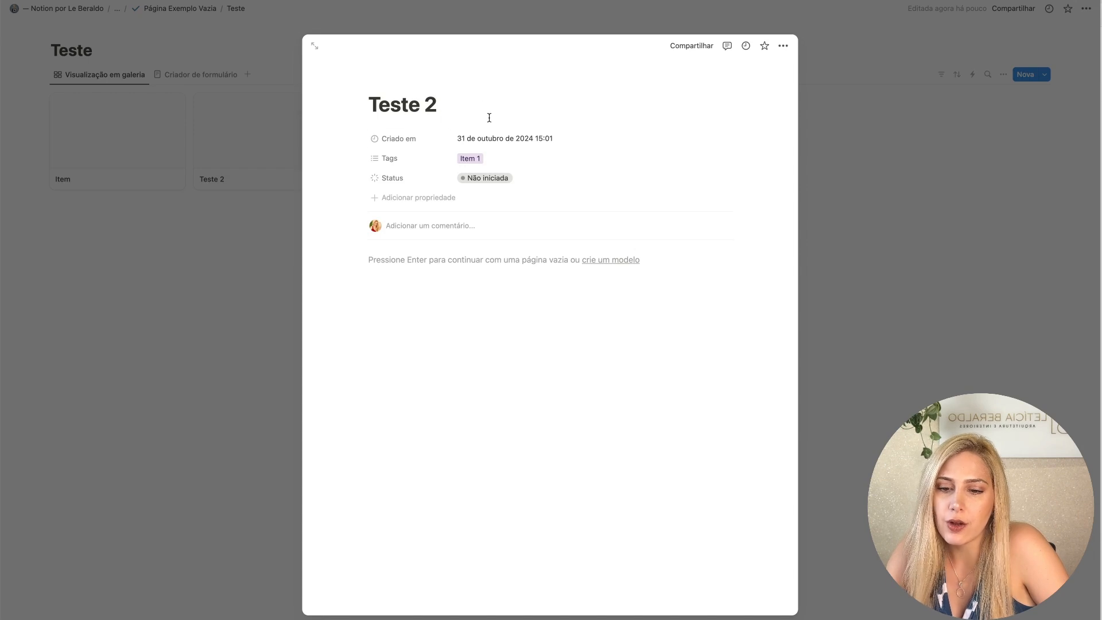
click(882, 250)
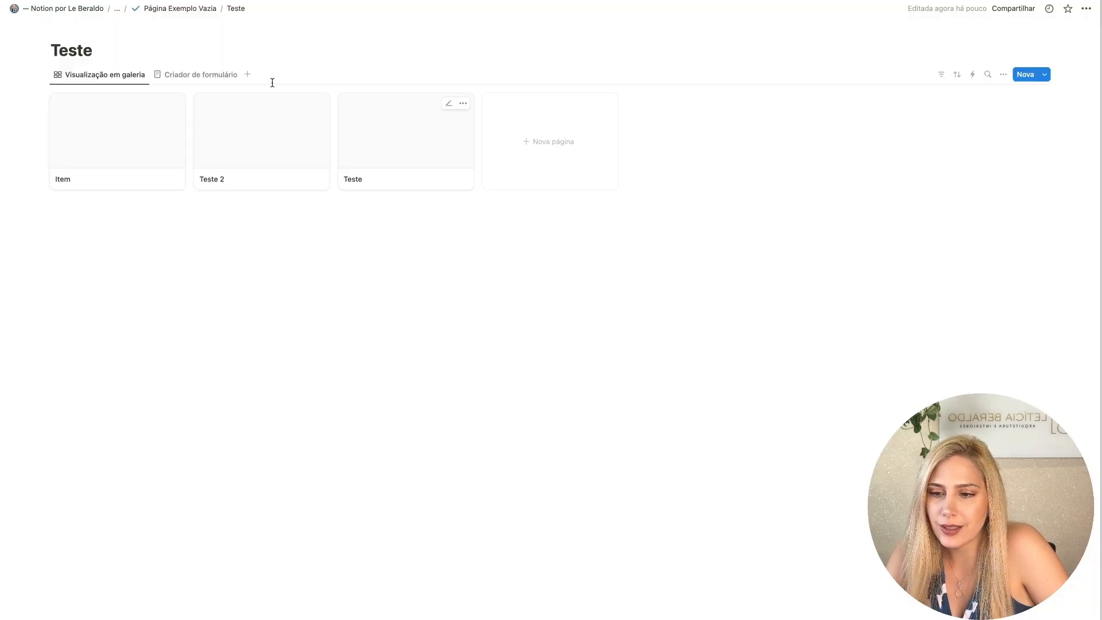
Step: View the Teste form builder, return to Página Exemplo Vazia, and compare the database's gallery and form views there
click(179, 80)
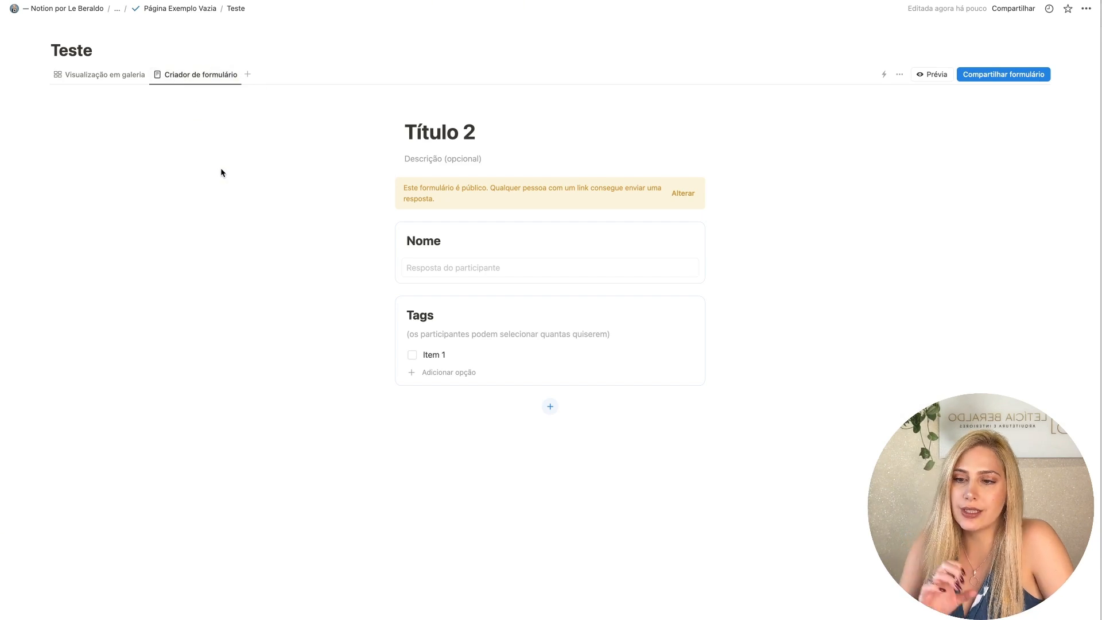
click(219, 9)
scroll(318, 157, down, 3)
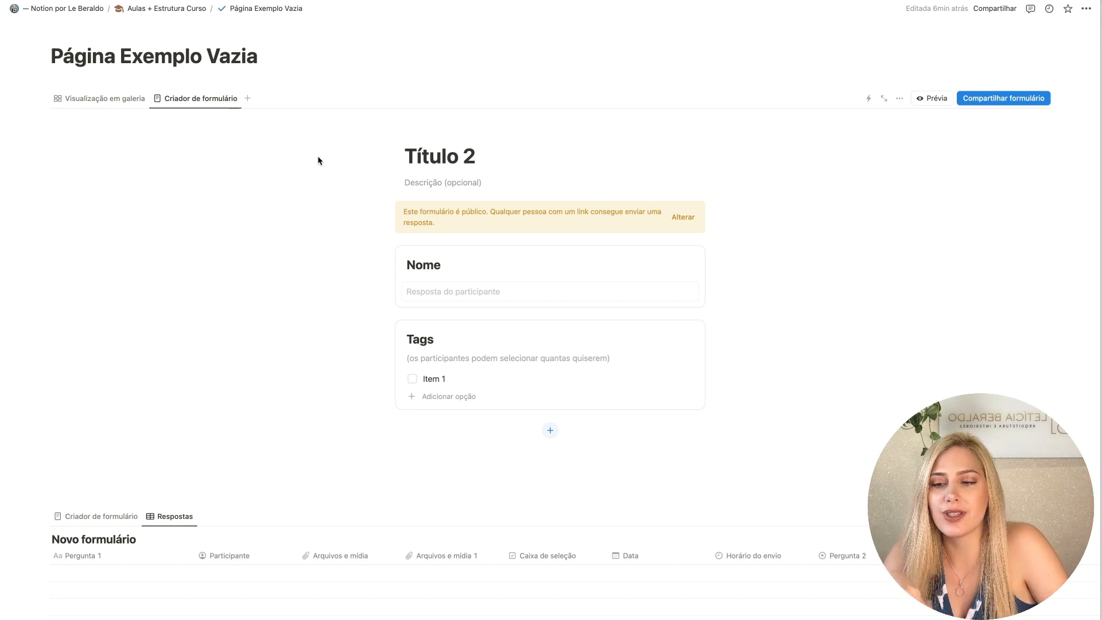
click(127, 98)
click(189, 187)
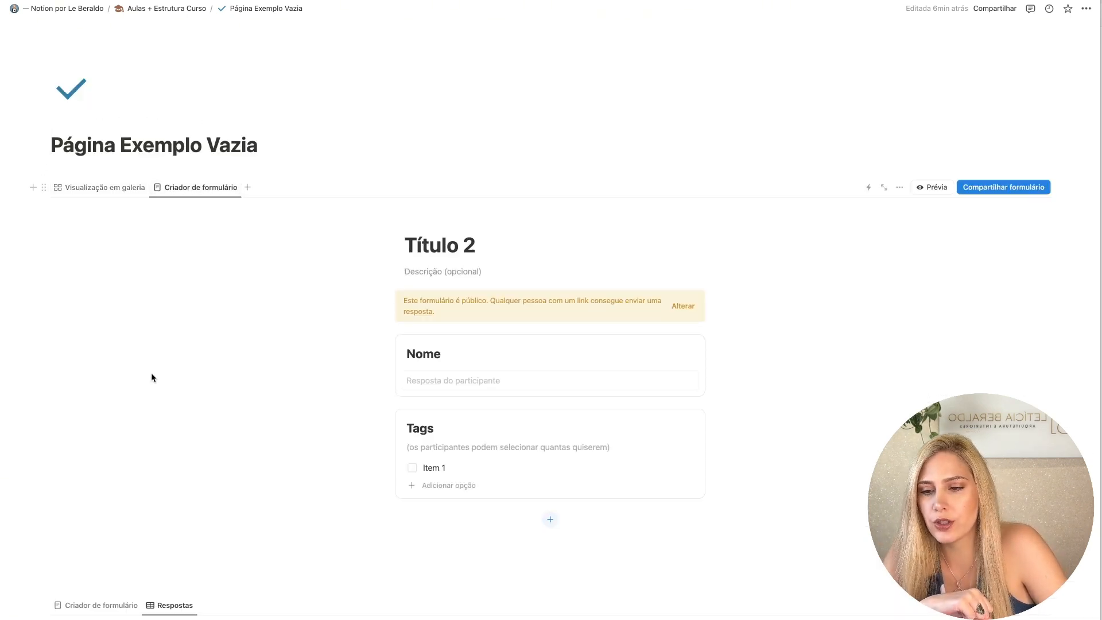
Step: Review the questions of the lower Título form and bring up its Respostas table again
scroll(150, 373, down, 5)
click(120, 323)
scroll(258, 381, down, 5)
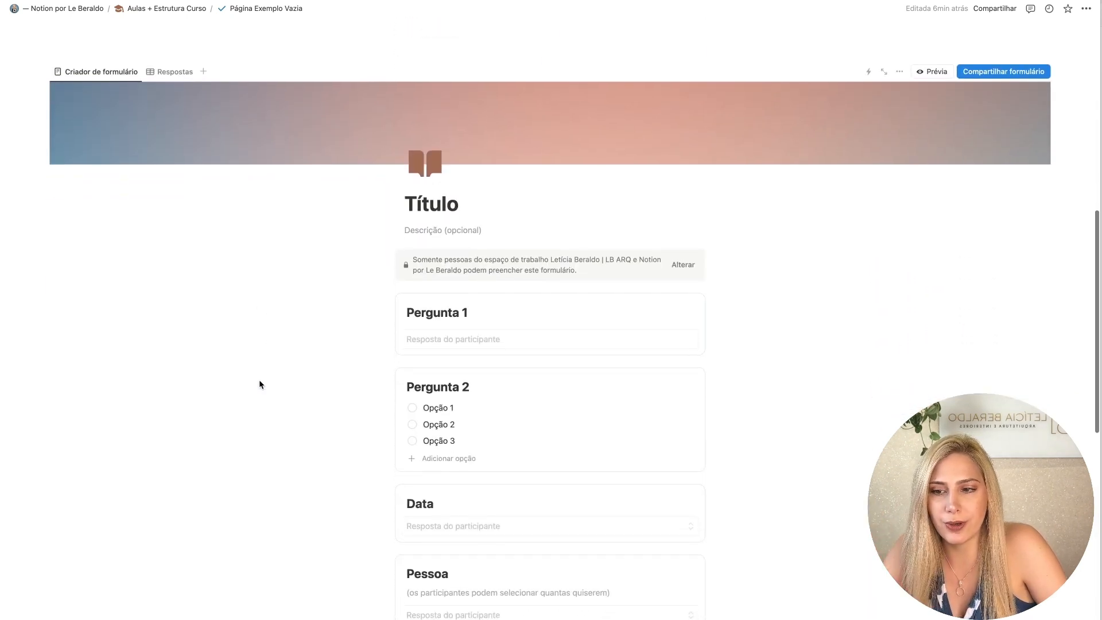
click(168, 71)
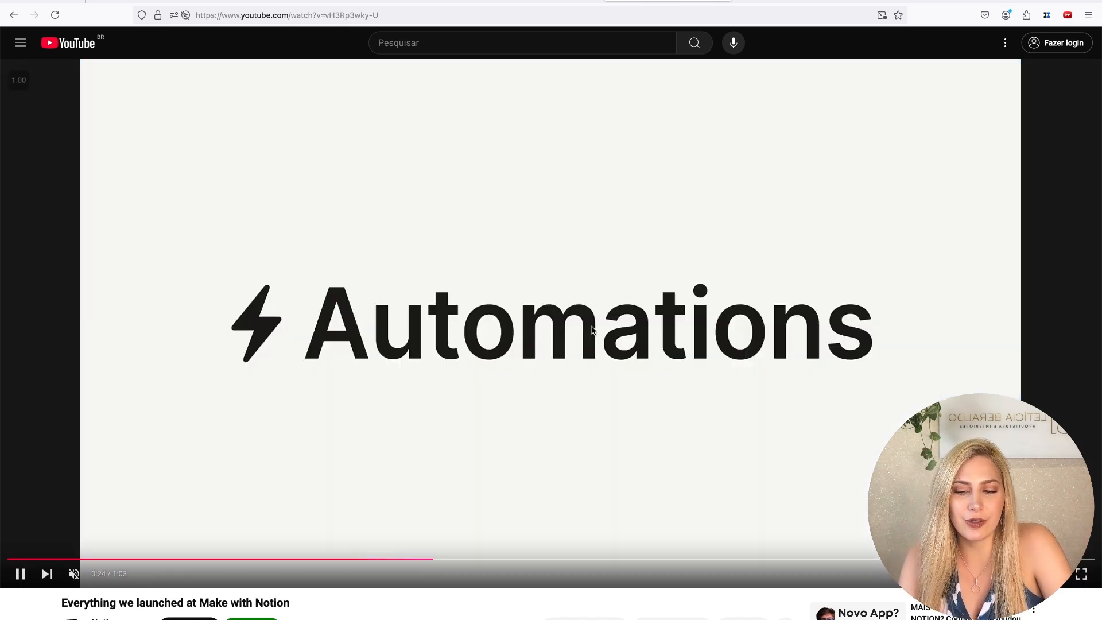
click(593, 330)
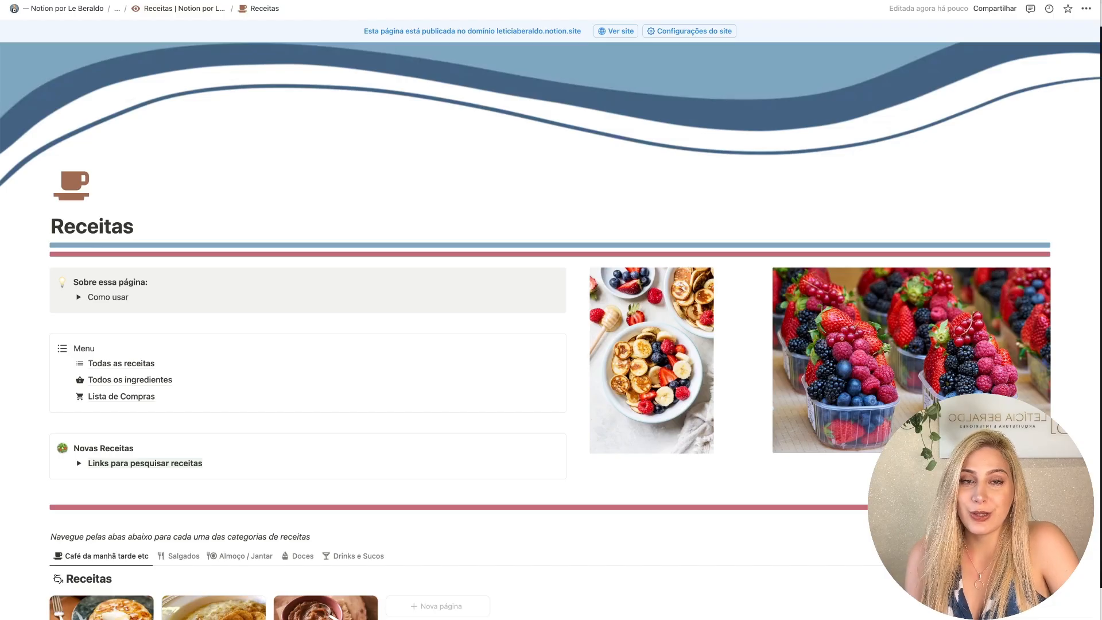
Step: Open the Panquequinha de banana hiper fácil recipe from the Café da manhã tarde etc gallery on the Receitas page
scroll(265, 248, down, 3)
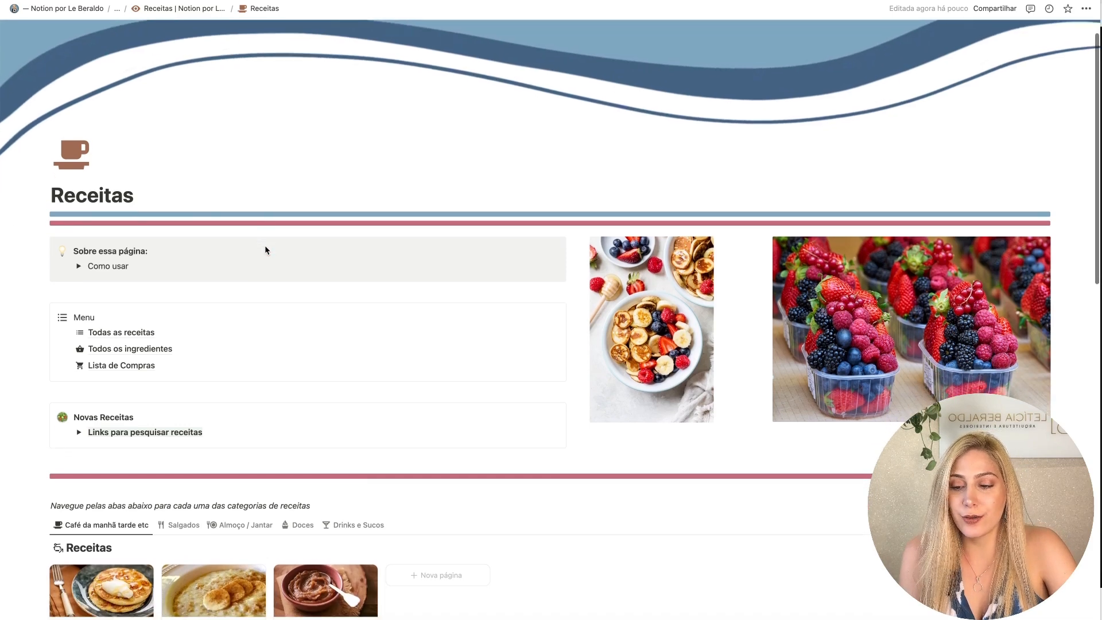
scroll(265, 248, down, 3)
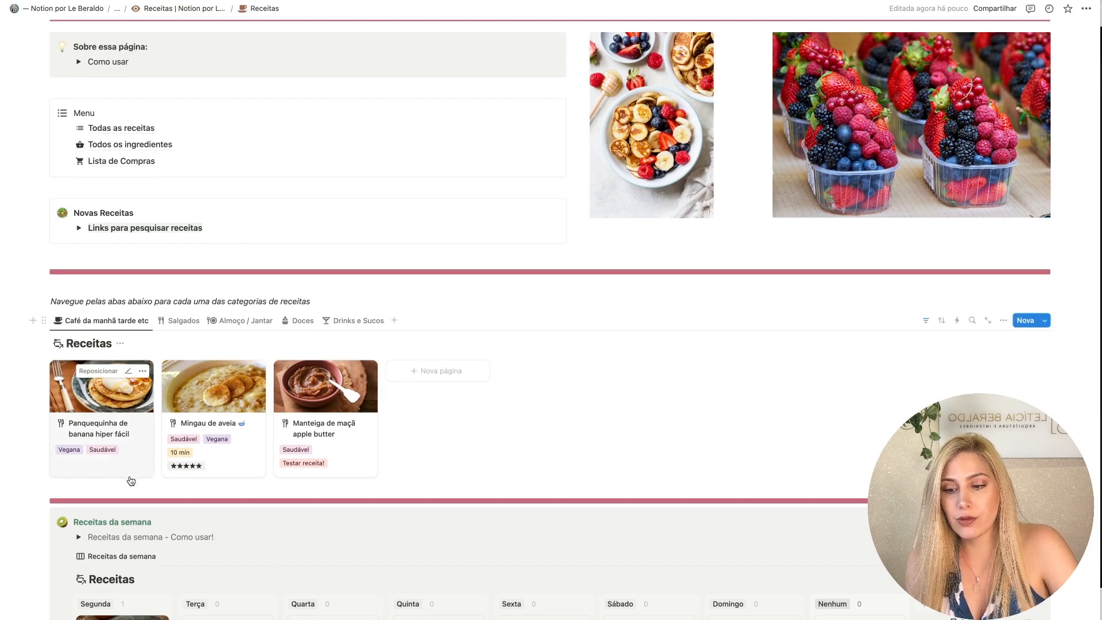
click(124, 471)
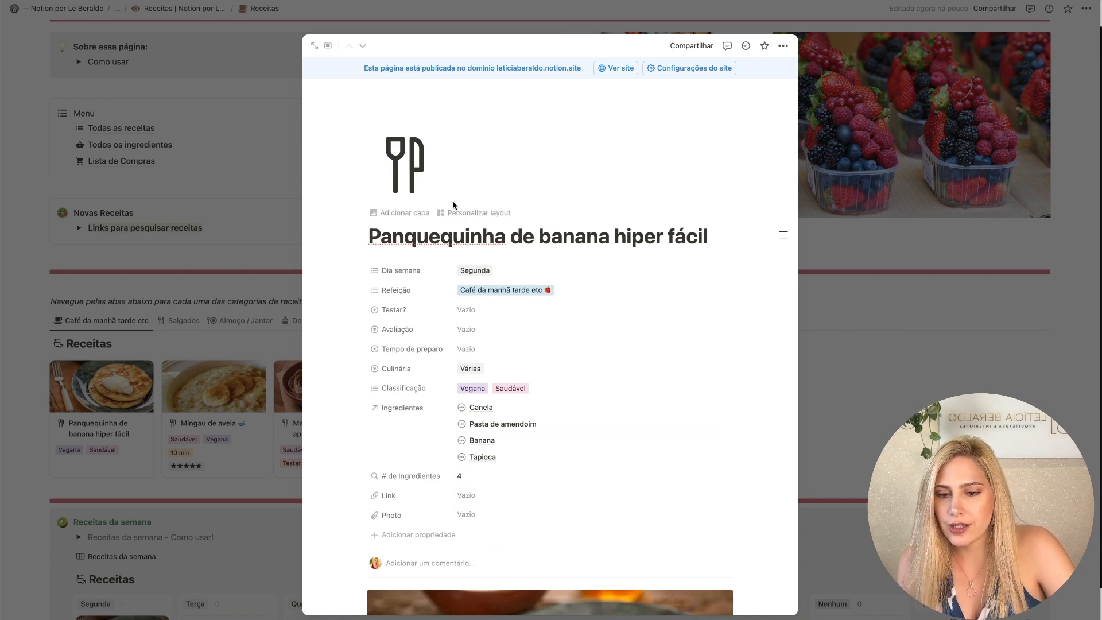
Step: Start customizing the recipe page's layout and move the Grupo de propriedades block into the side panel
click(482, 214)
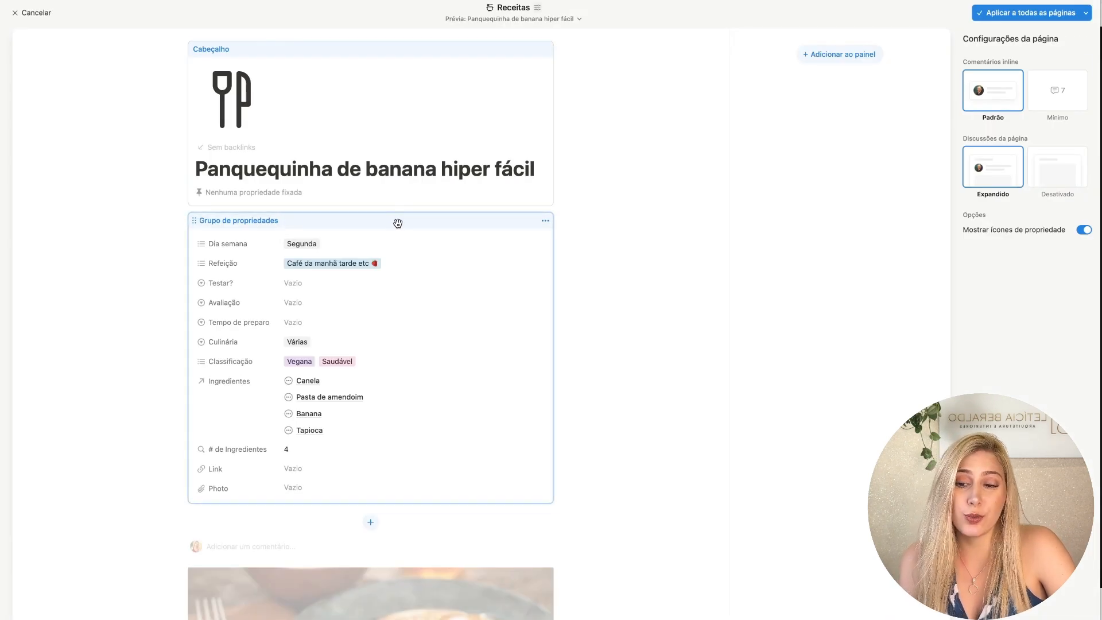
drag(398, 223, 850, 84)
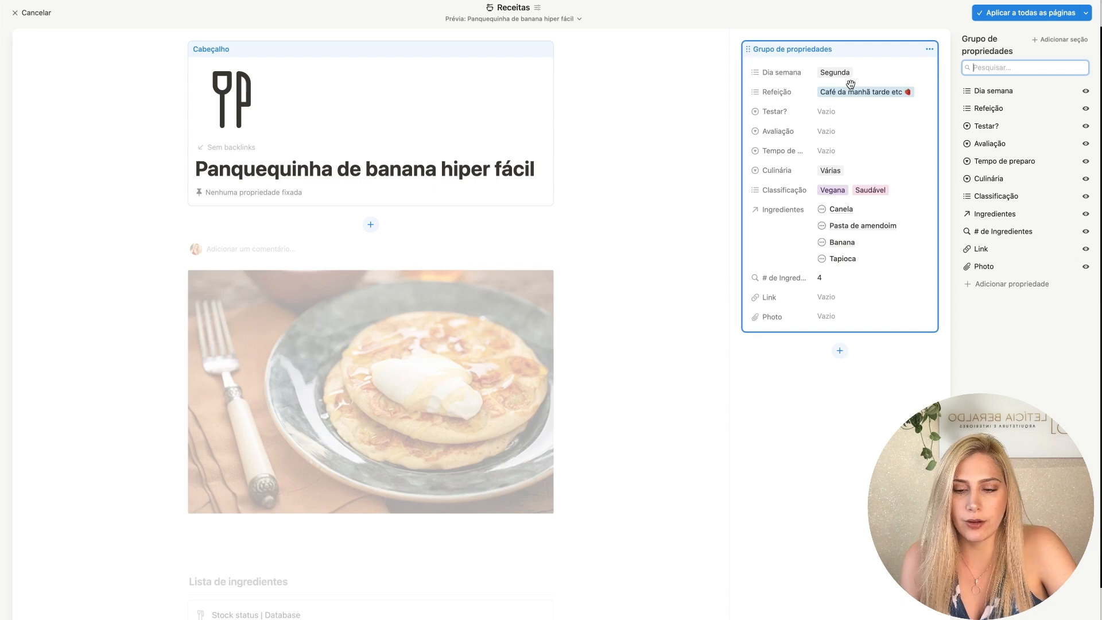
scroll(459, 374, down, 1)
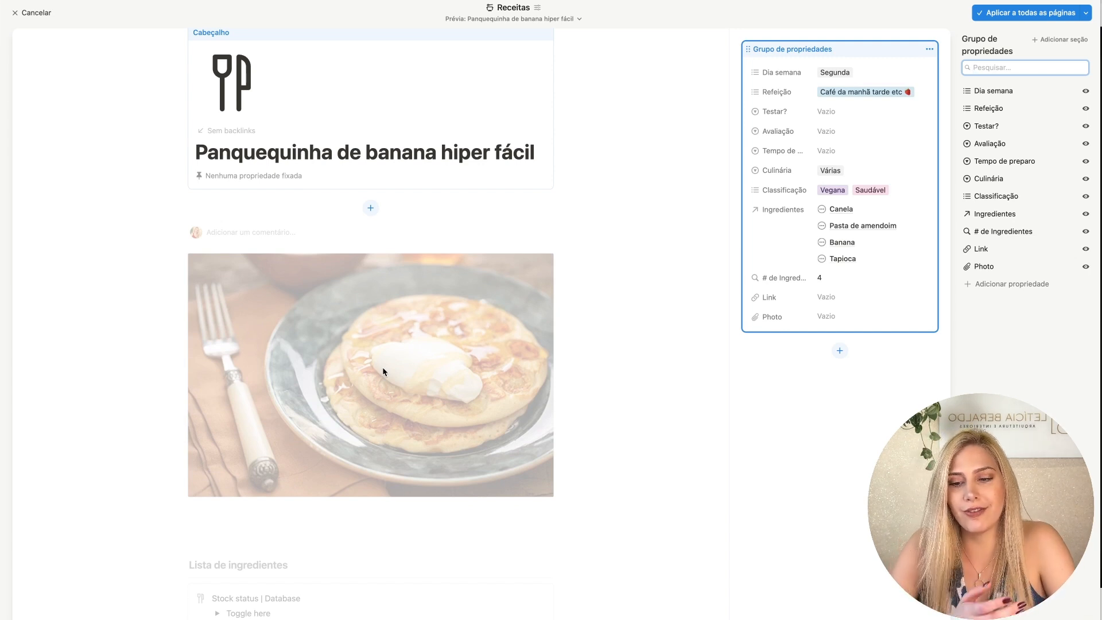
click(767, 368)
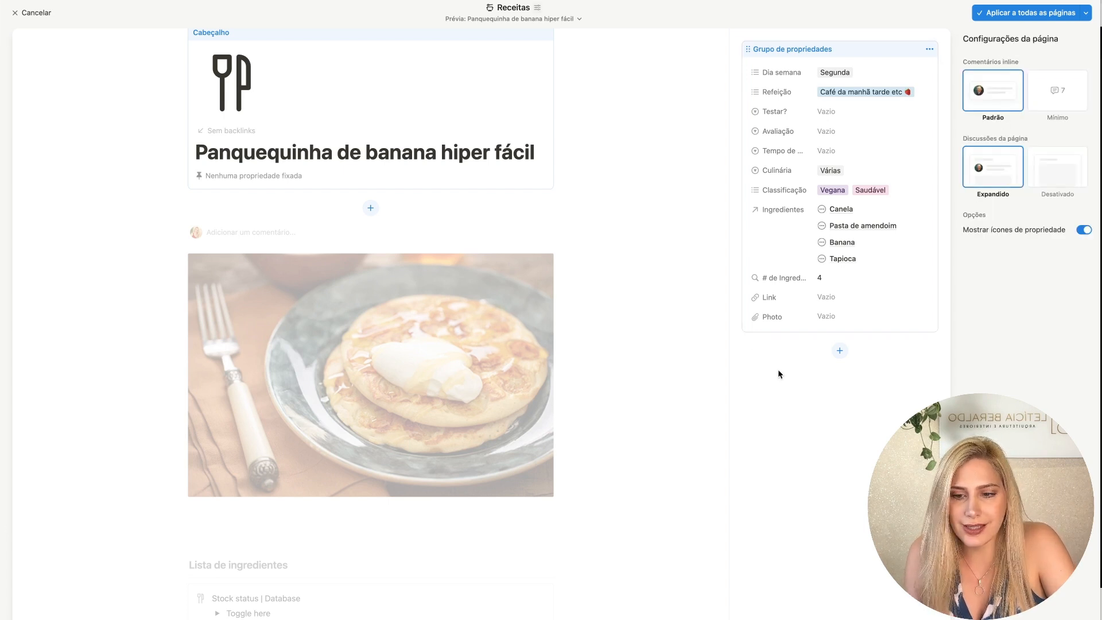
Step: Add a new Arquivos e mídia property below the page header, then remove it from the layout only, keeping it in the database
click(370, 208)
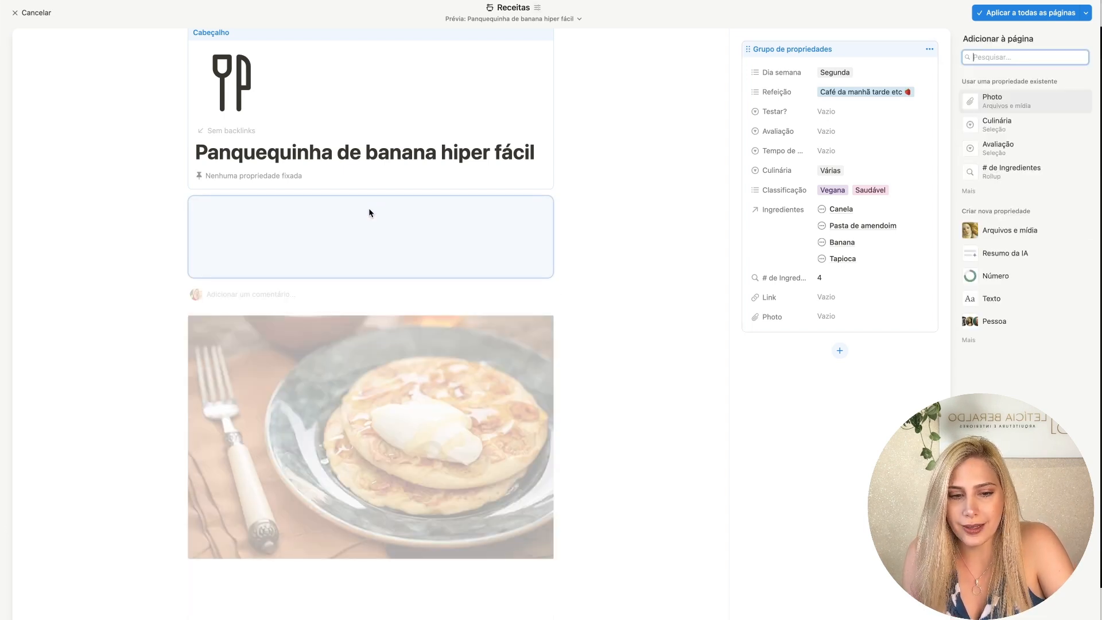
click(1027, 230)
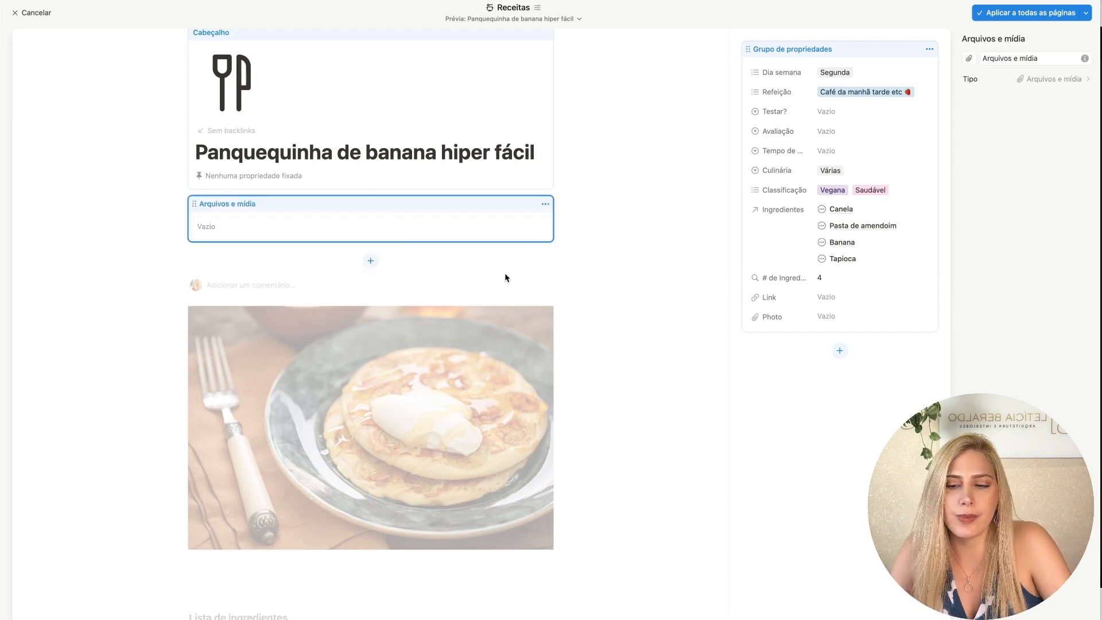
click(545, 205)
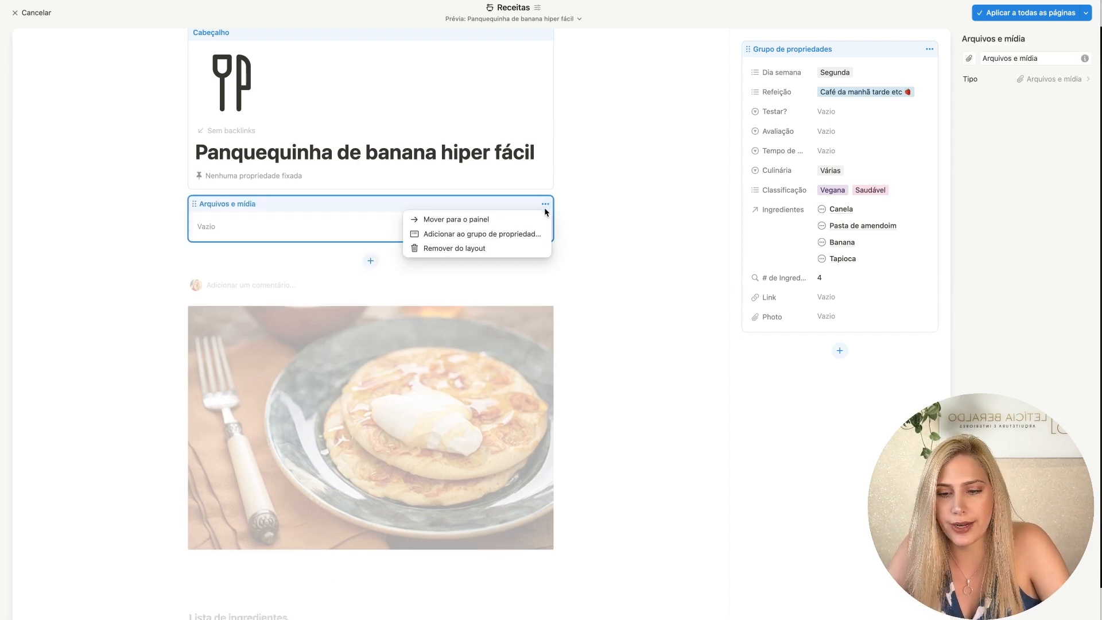
click(492, 248)
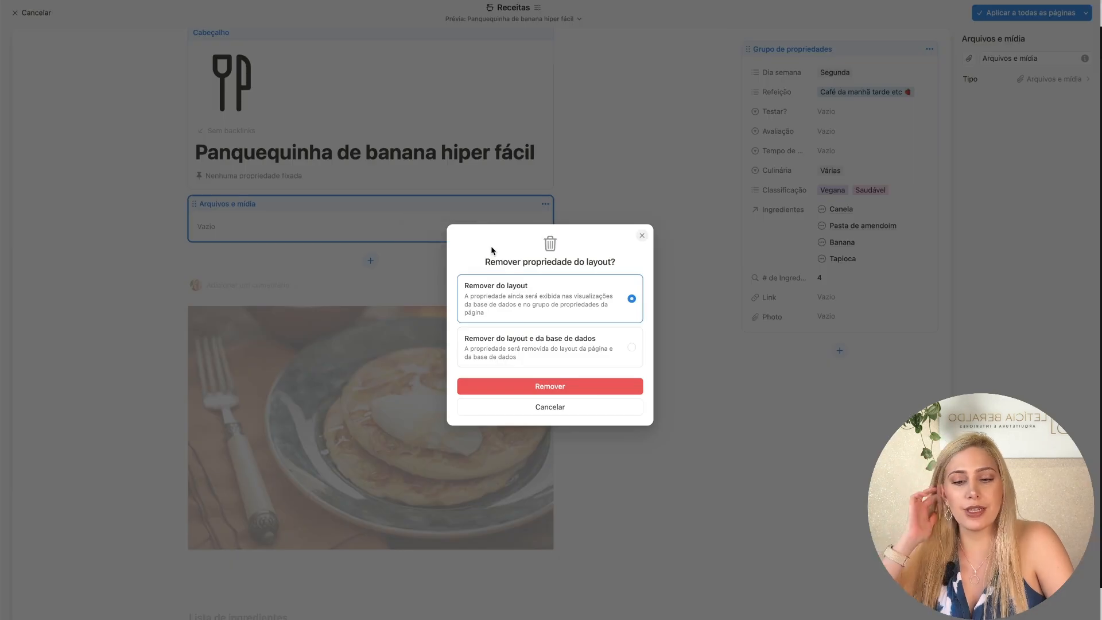
click(539, 386)
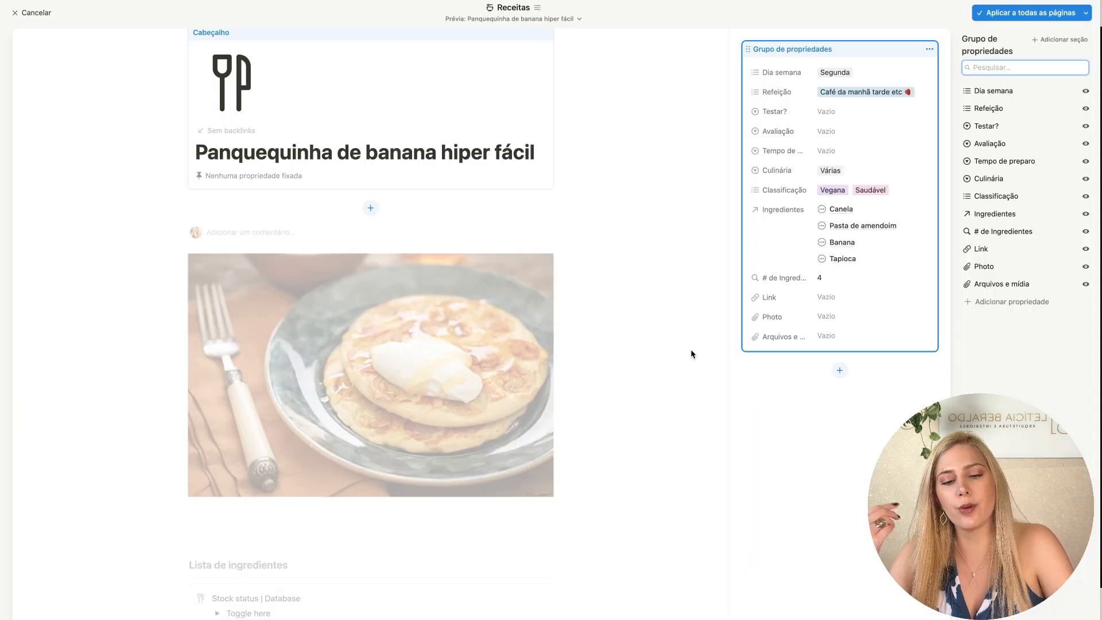
Step: Examine which existing properties can be added below the header and which properties and options the Cabeçalho block offers
scroll(451, 353, down, 3)
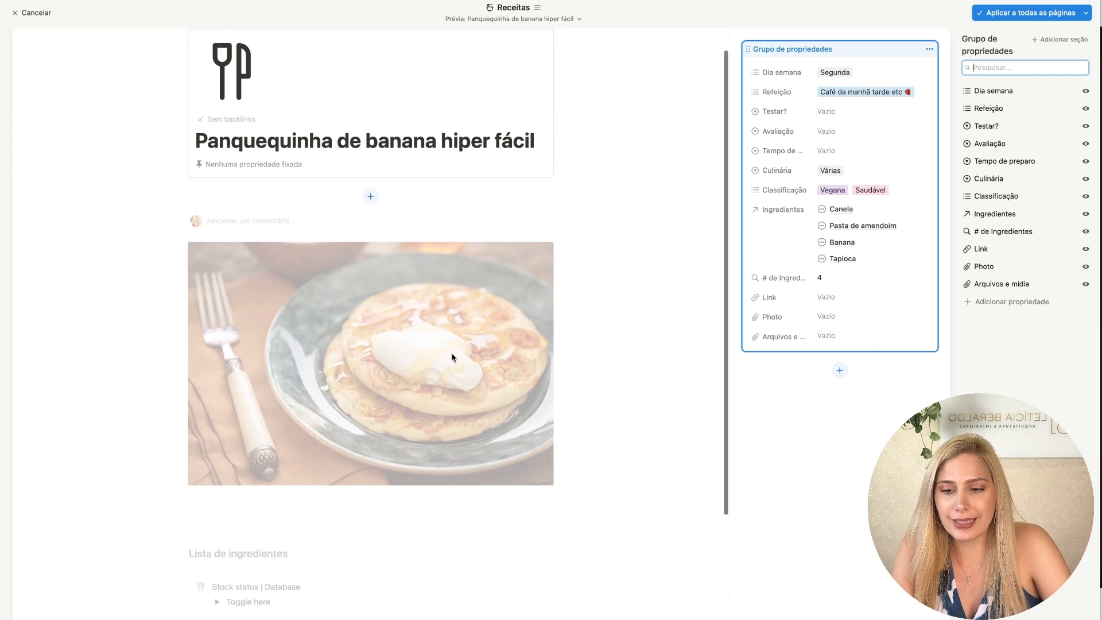
scroll(374, 216, up, 3)
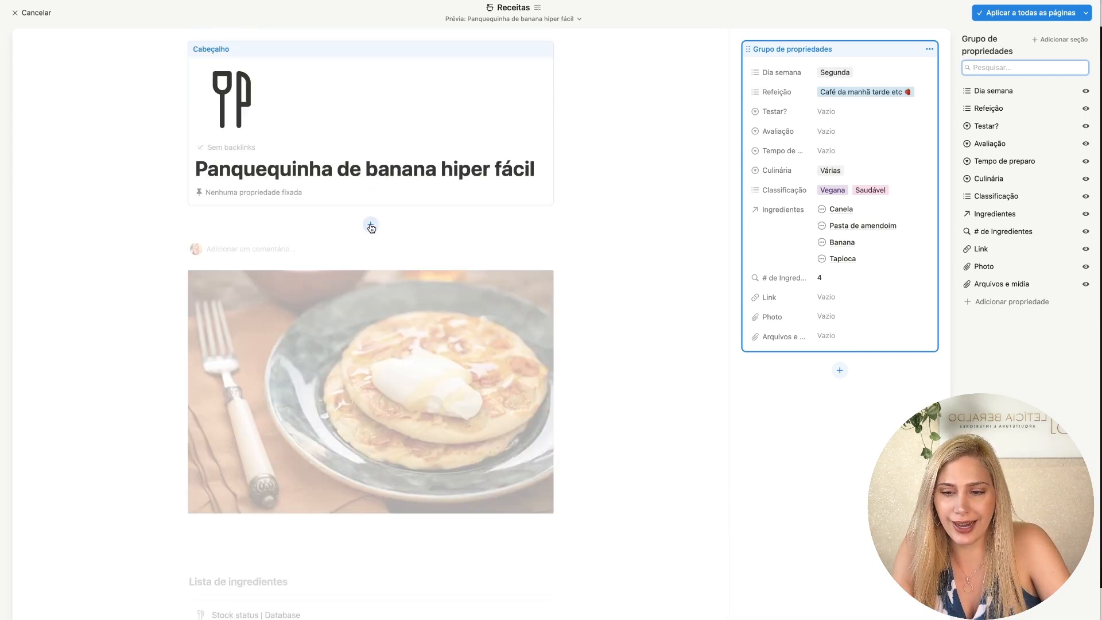
click(371, 227)
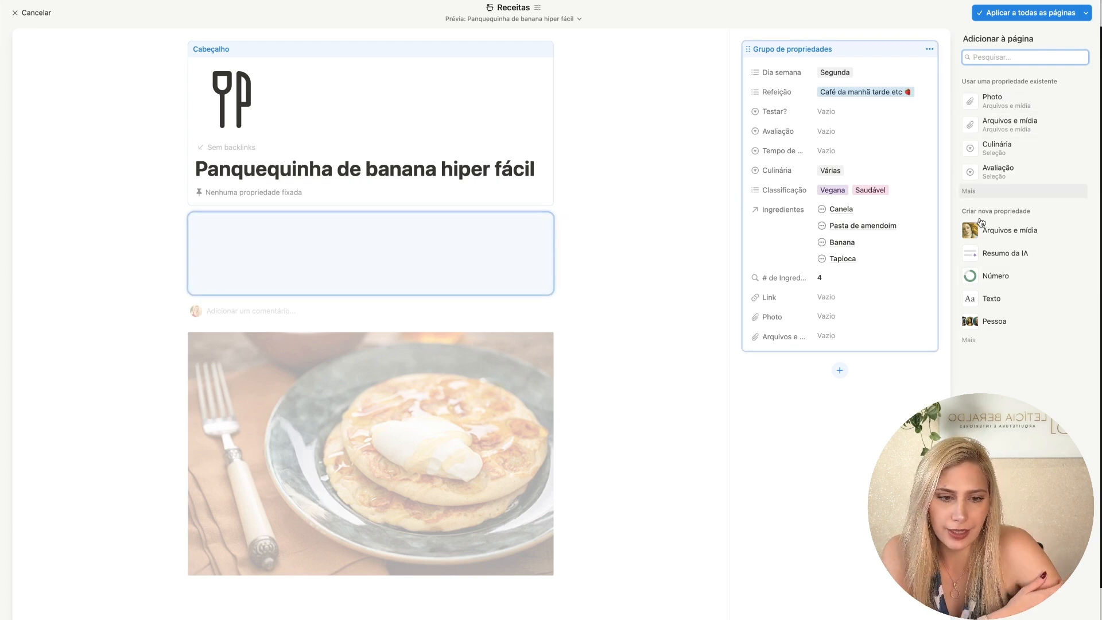
click(976, 193)
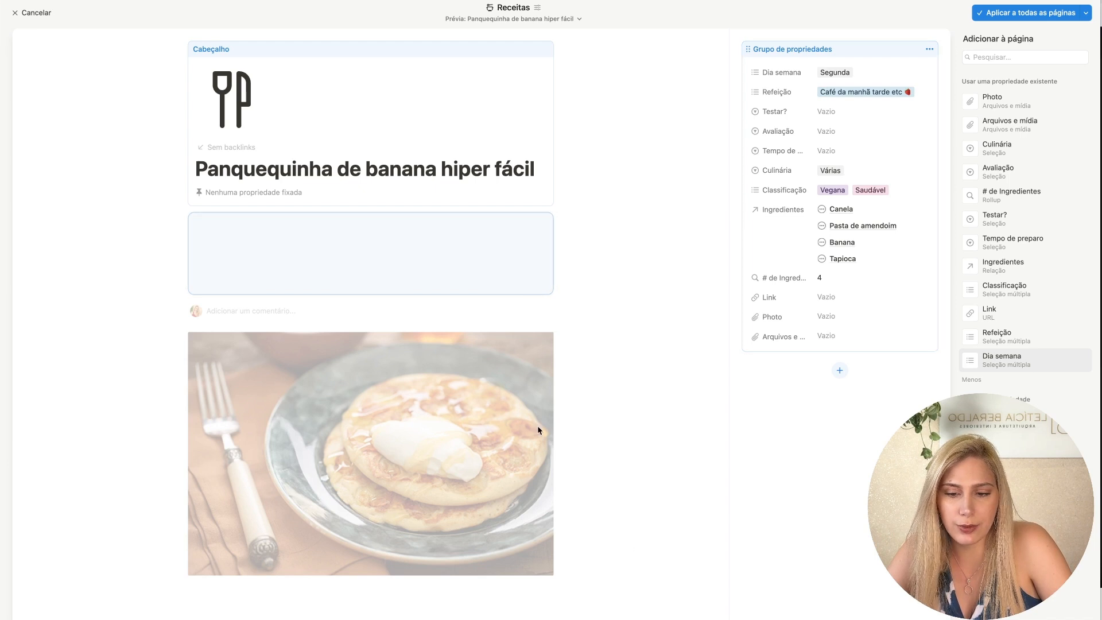
scroll(538, 426, down, 5)
scroll(537, 430, up, 4)
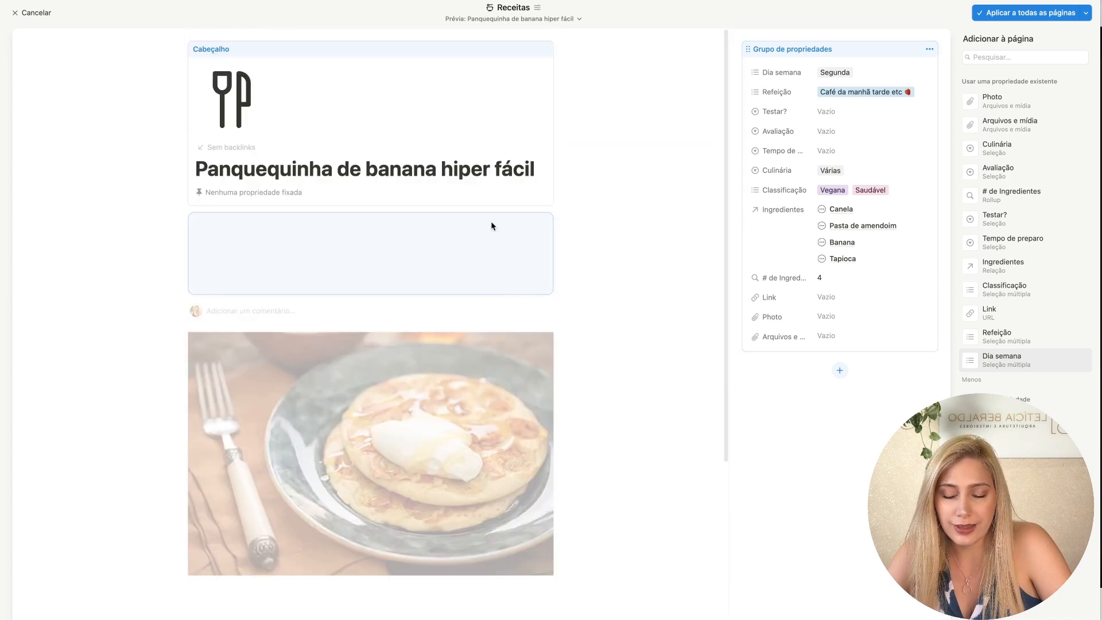
click(368, 120)
click(388, 49)
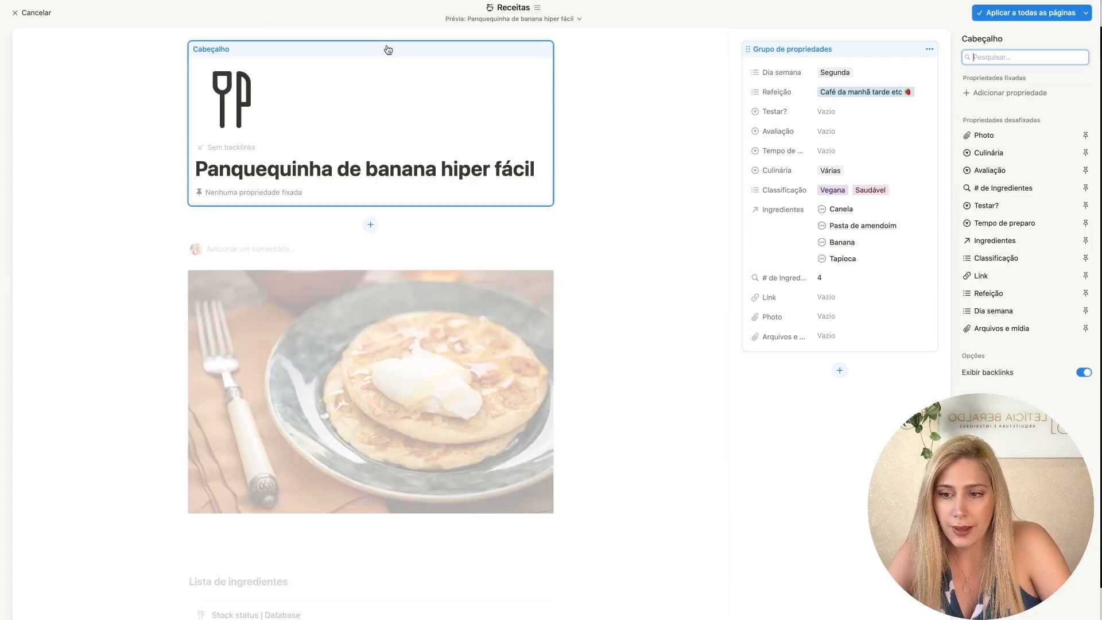
click(856, 366)
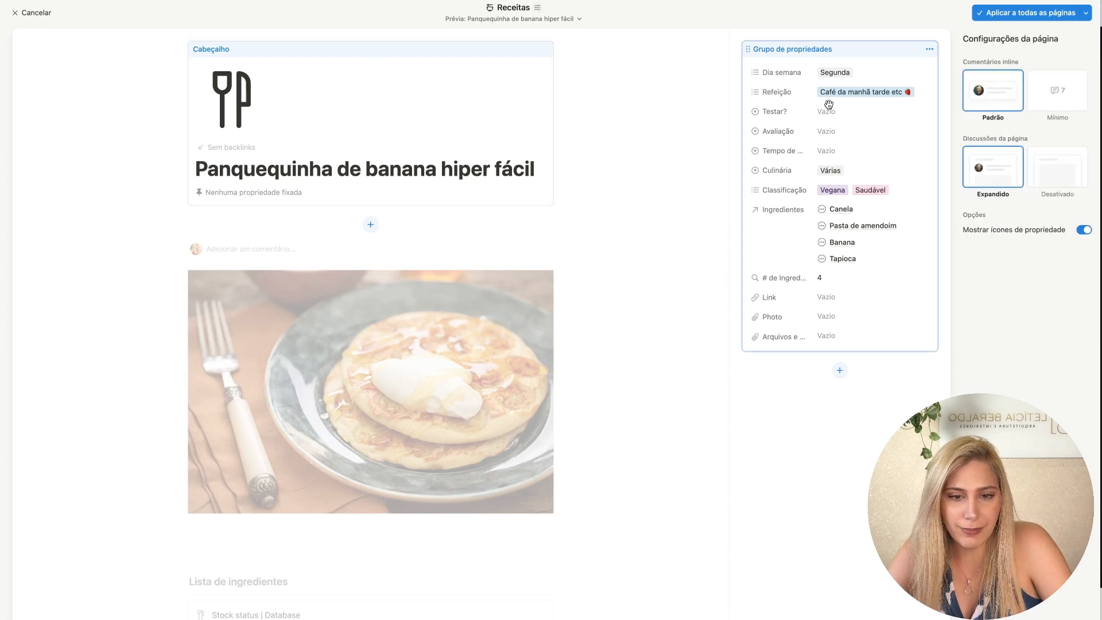
Step: Add a section named Informações to the Grupo de propriedades block
click(821, 51)
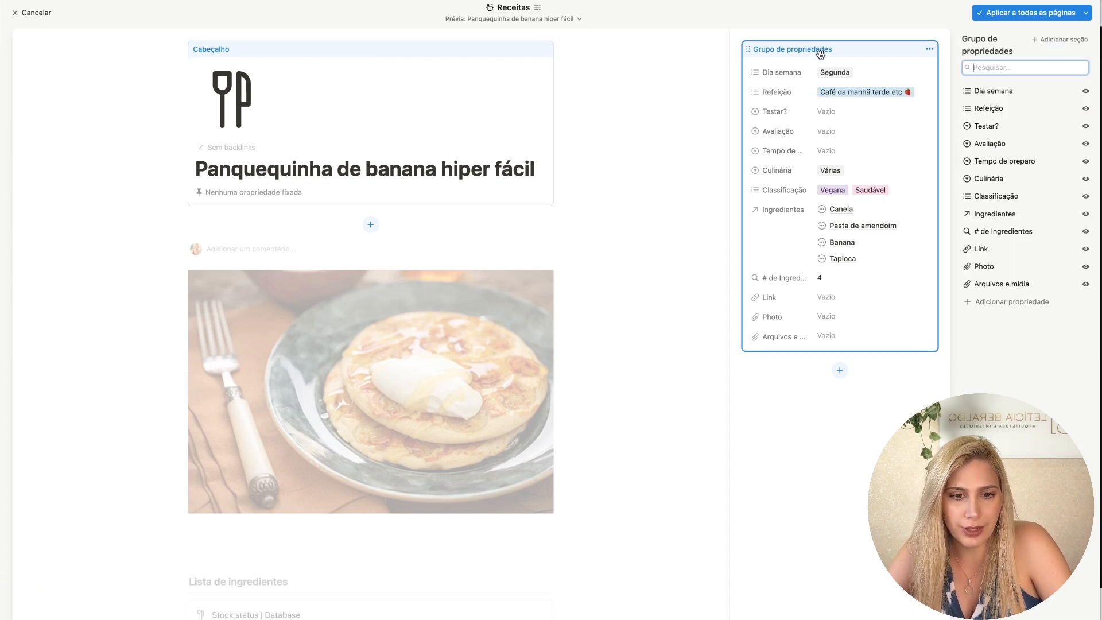
click(1043, 40)
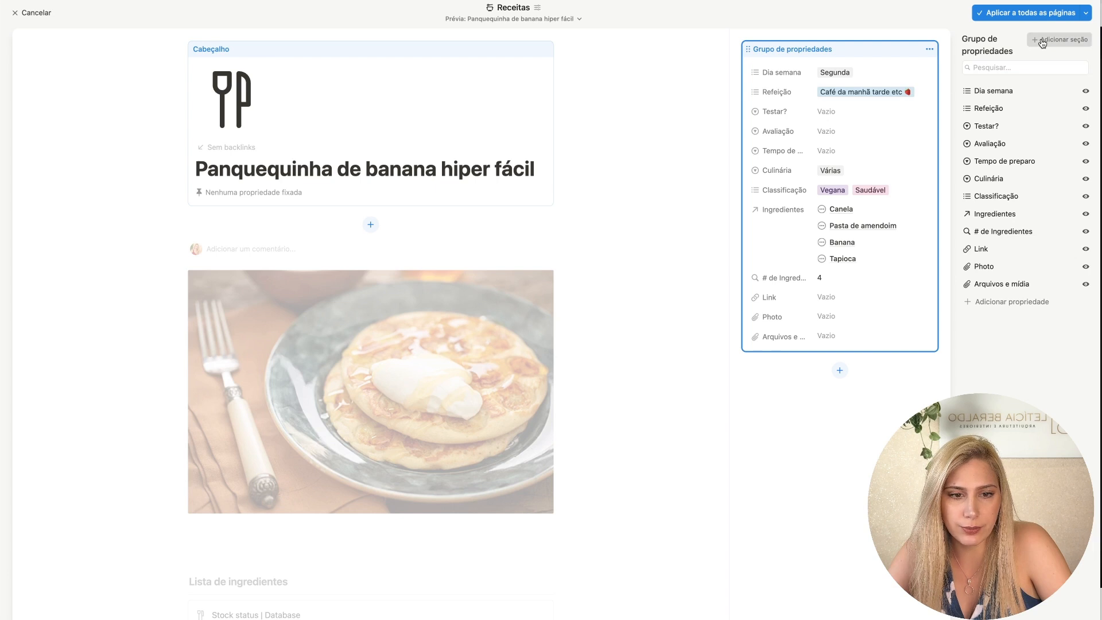
text(Info)
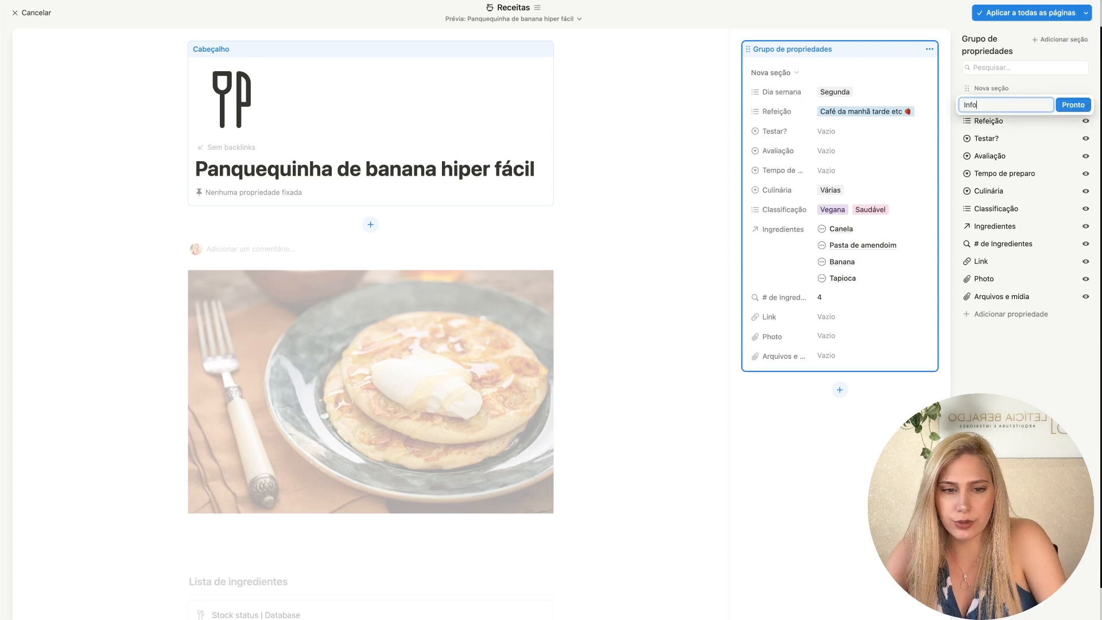
text(rmações)
key(Return)
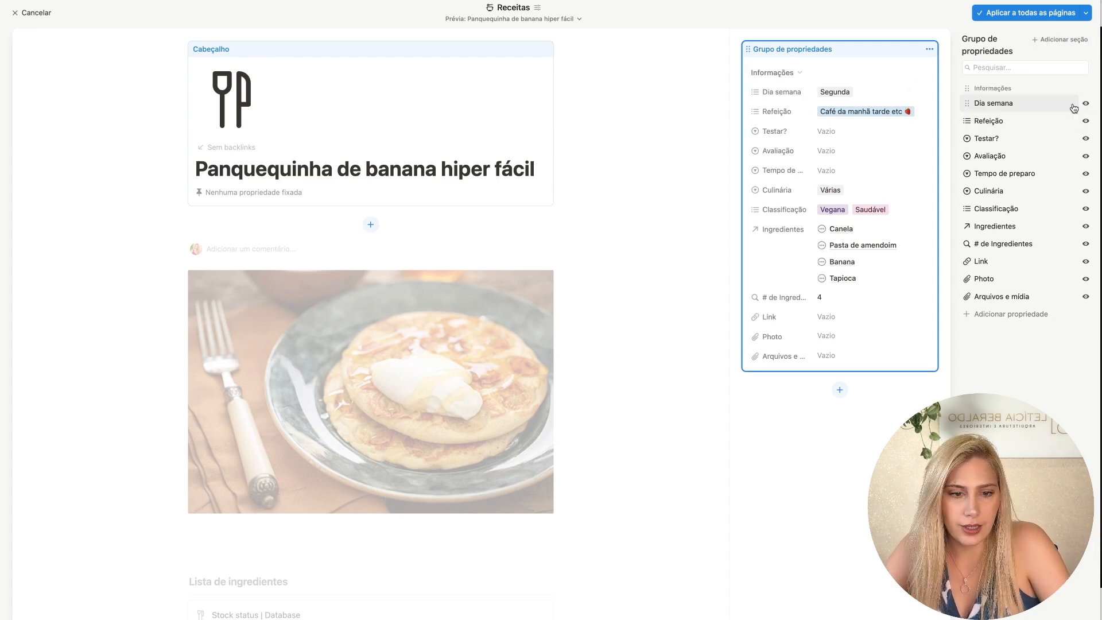
Step: Add an Ingredientes section below Informações and move the Ingredientes and # de Ingredientes properties into it
click(1055, 40)
text(Ingredientes)
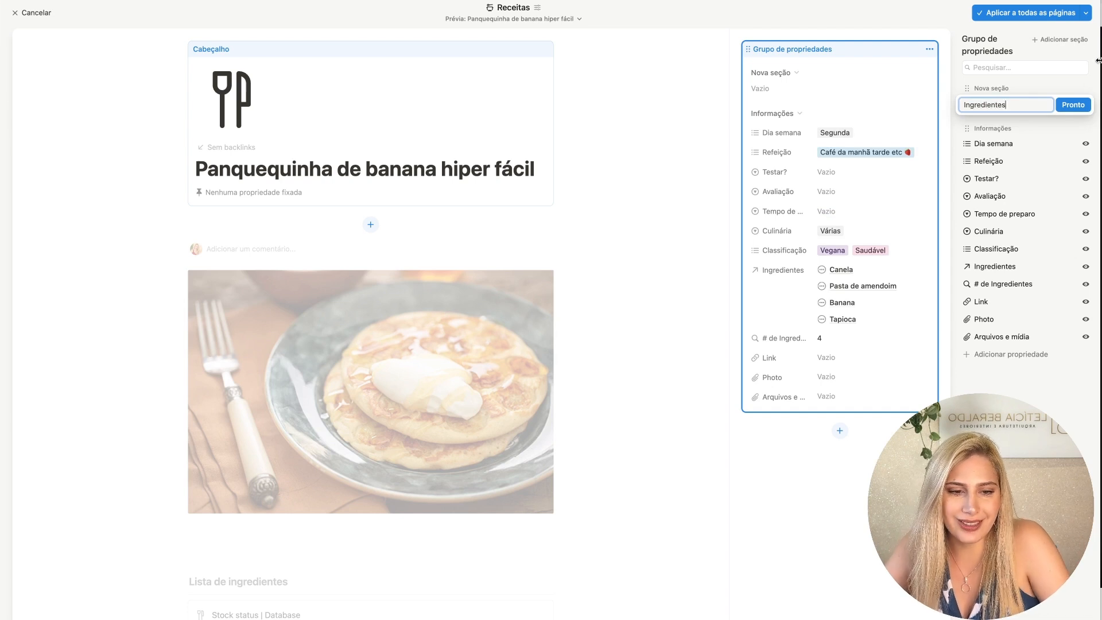
click(1074, 105)
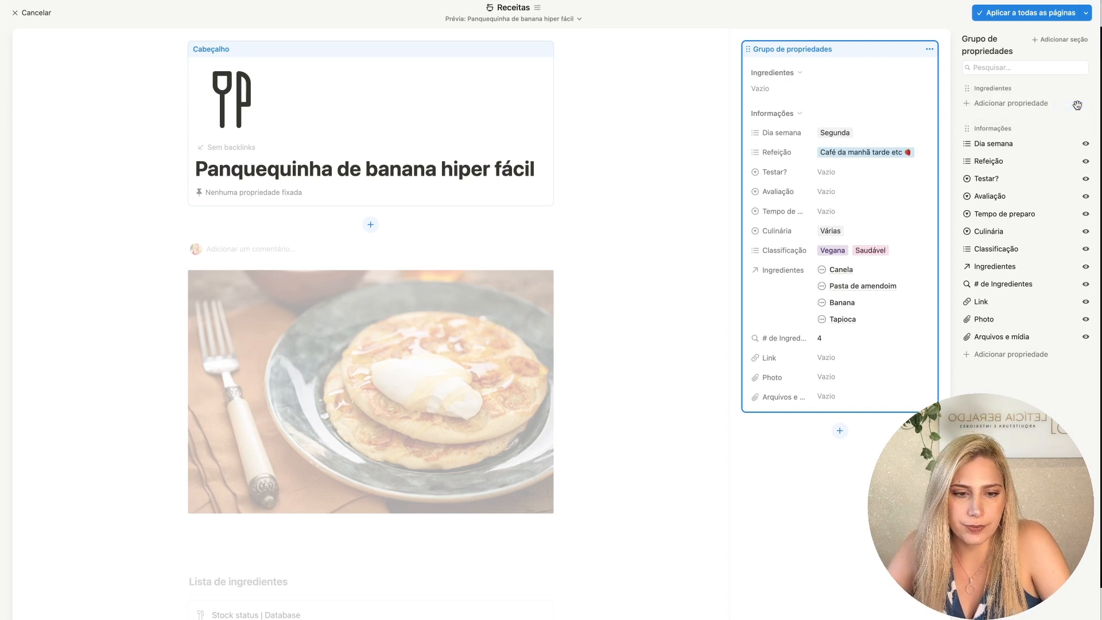
drag(996, 90, 977, 356)
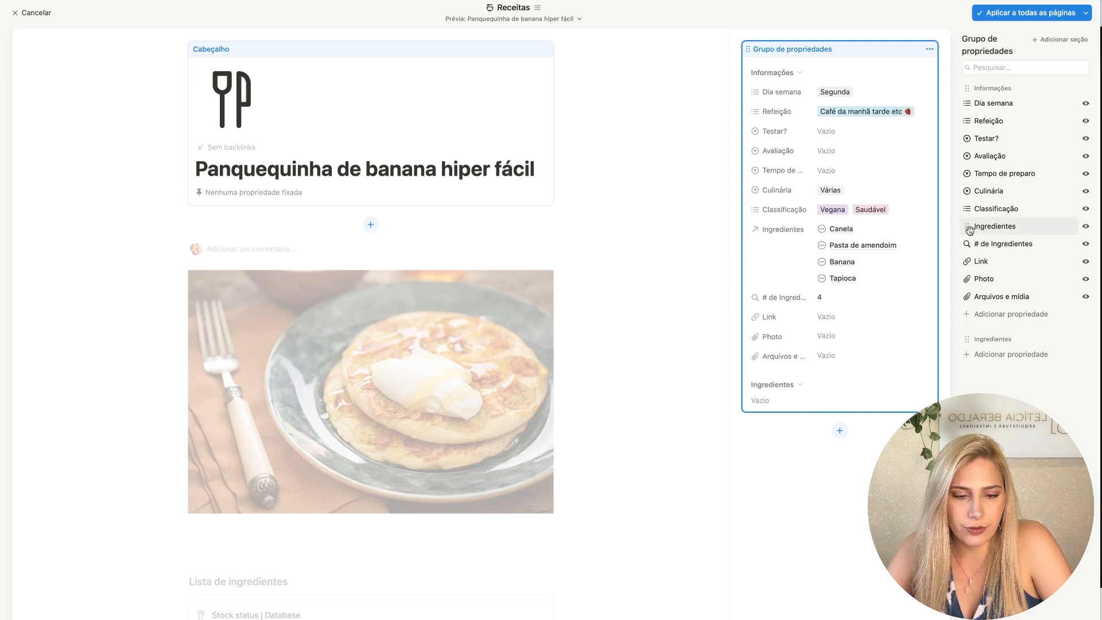
drag(967, 225, 970, 337)
drag(964, 224, 970, 339)
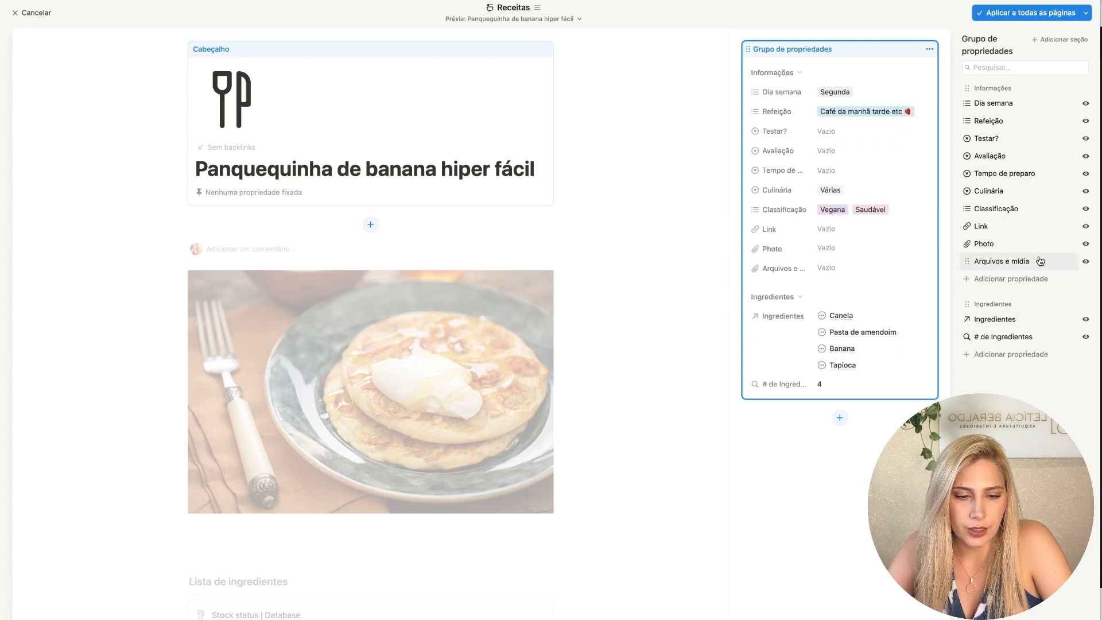
Step: Set the Photo and Arquivos e mídia properties to hide when empty, and apply the layout to all pages
click(1086, 245)
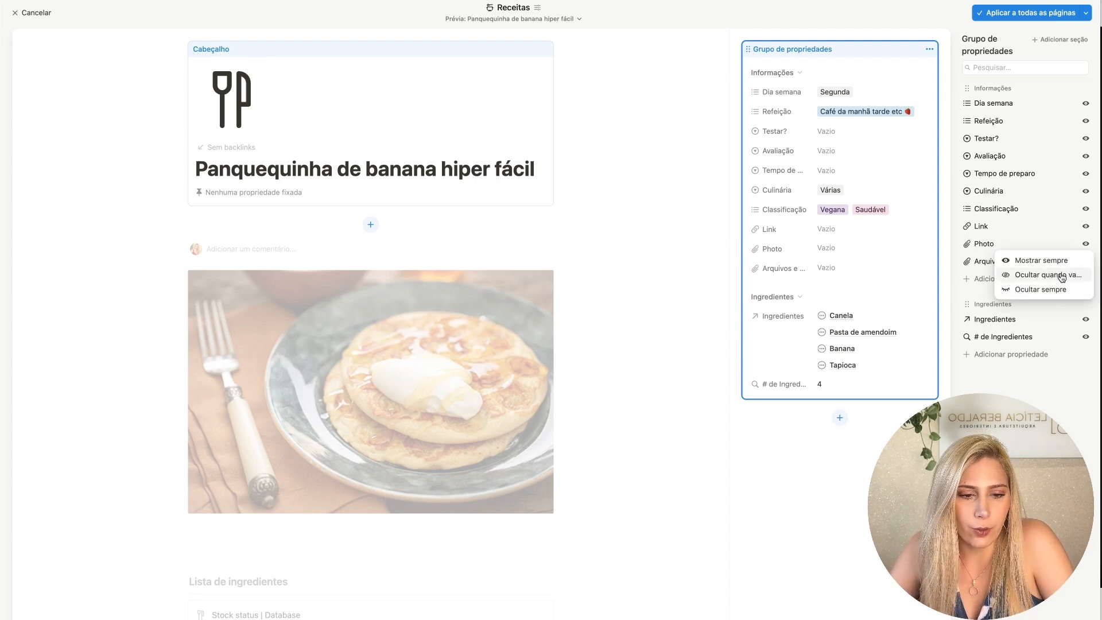
click(1062, 280)
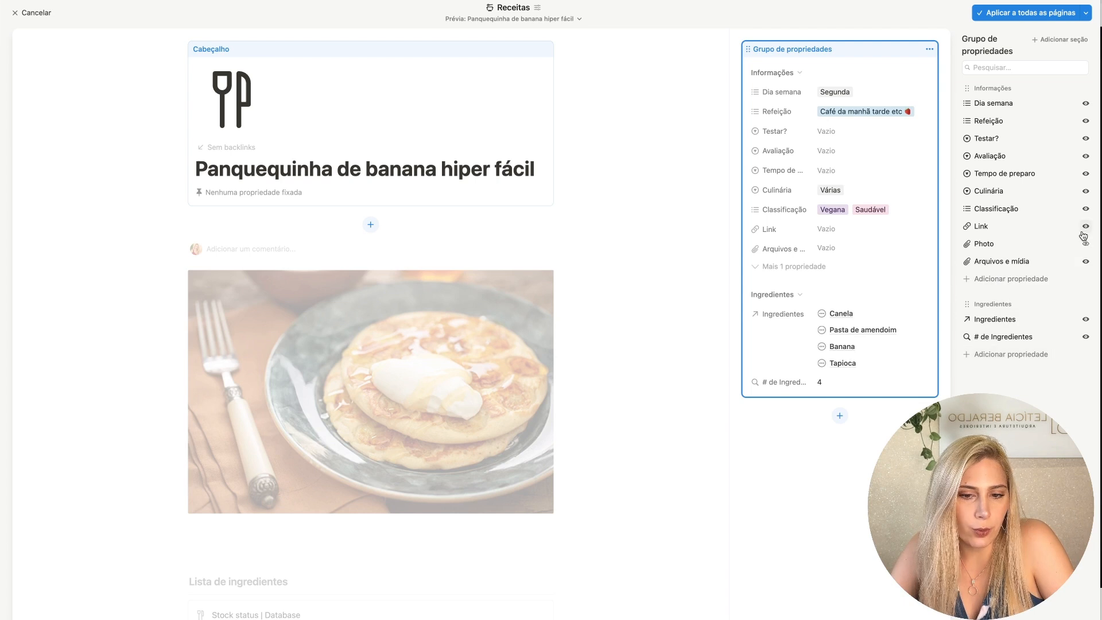
click(1086, 262)
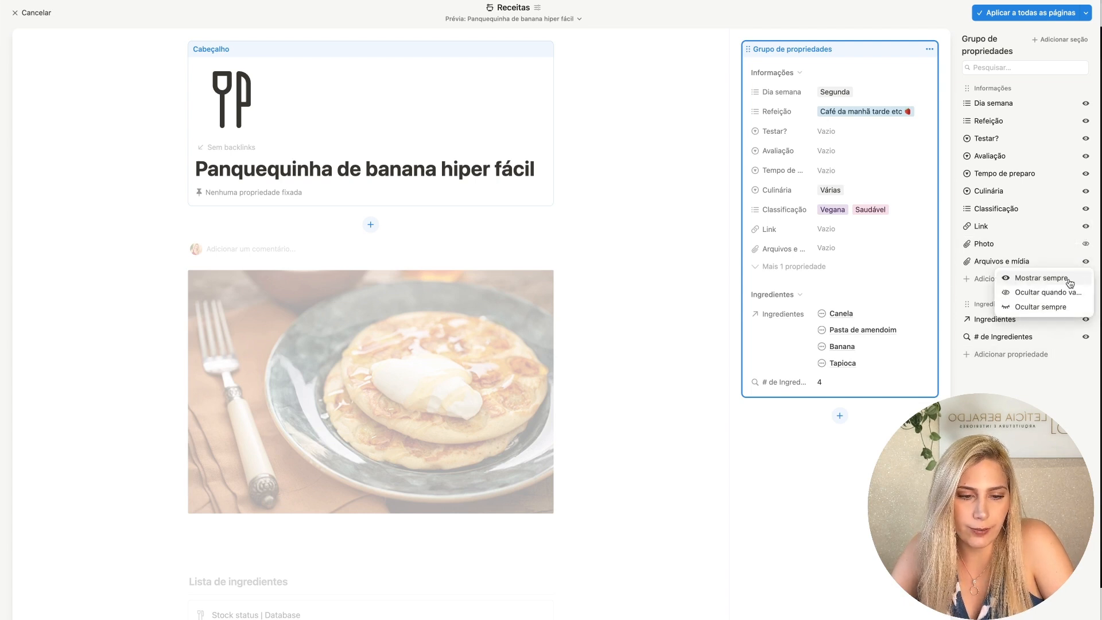
click(1048, 292)
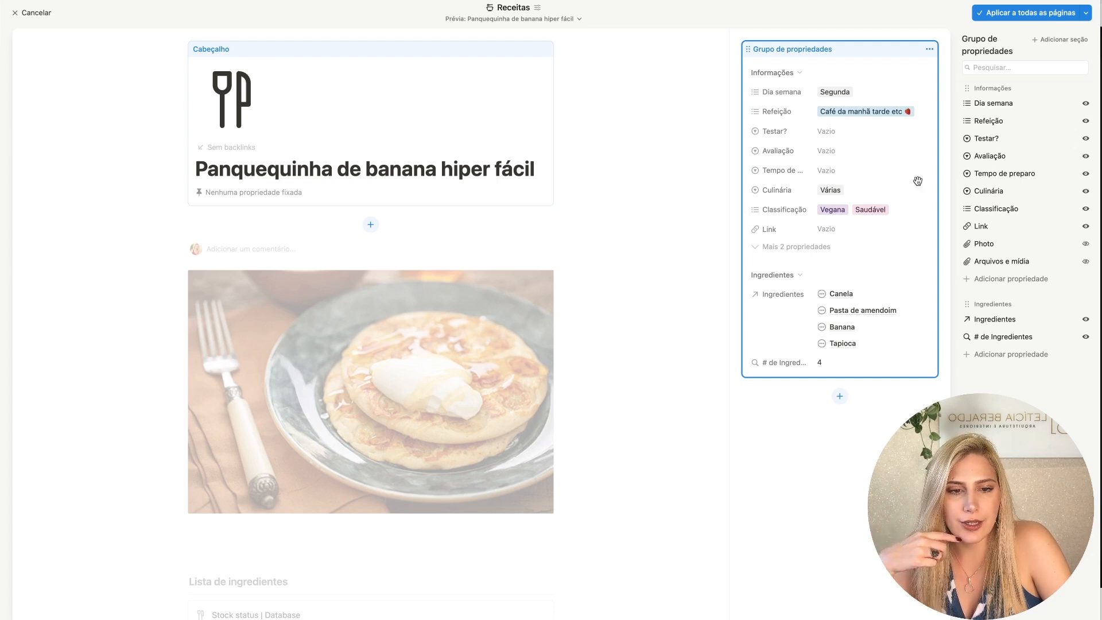
click(1007, 15)
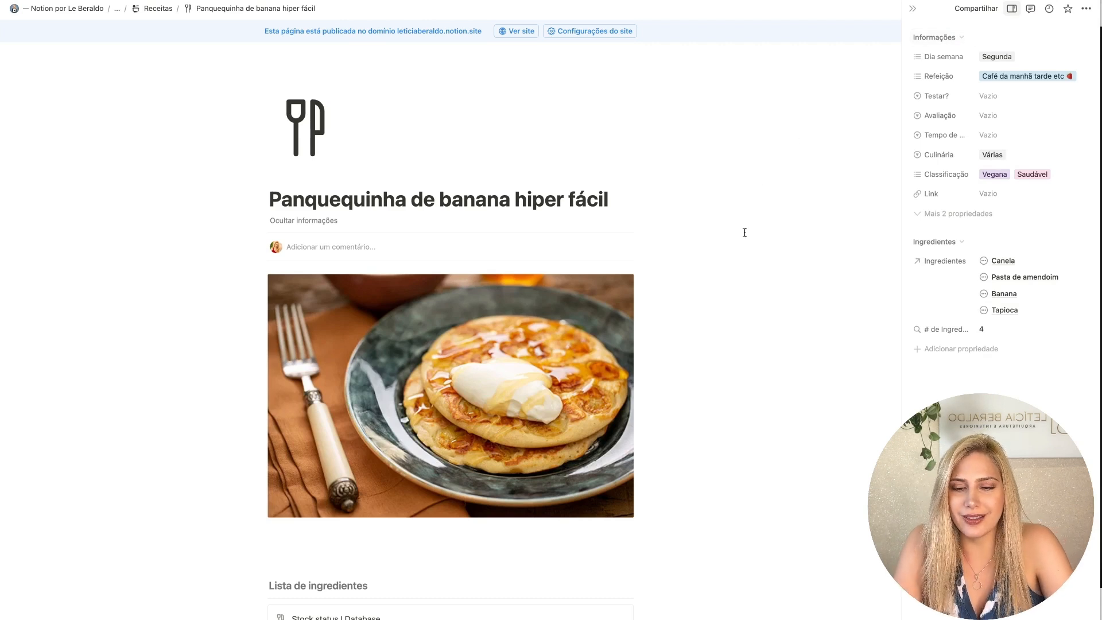
Step: Review the recipe page in its new layout, collapsing and expanding the Ingredientes and Informações property sections
scroll(622, 399, down, 1)
scroll(622, 398, down, 5)
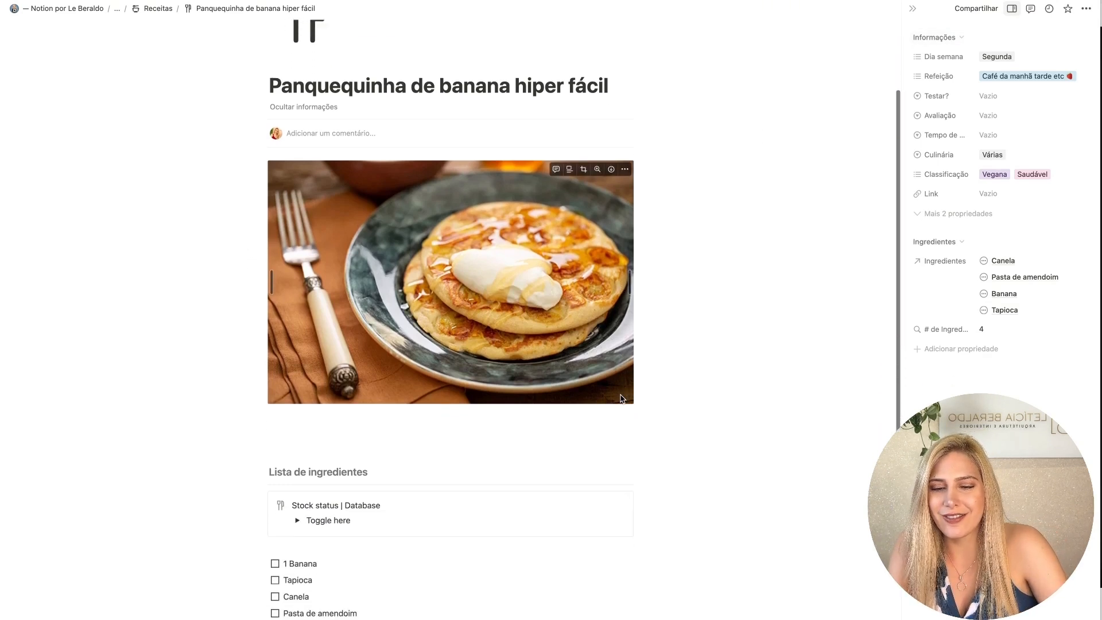
scroll(620, 395, up, 1)
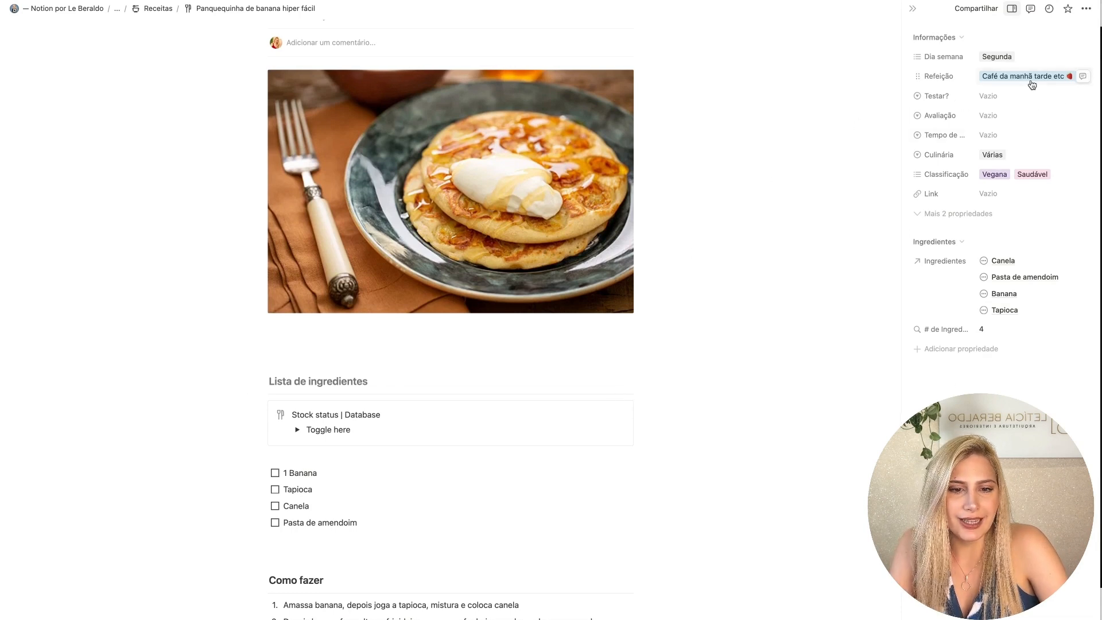
click(957, 242)
click(960, 242)
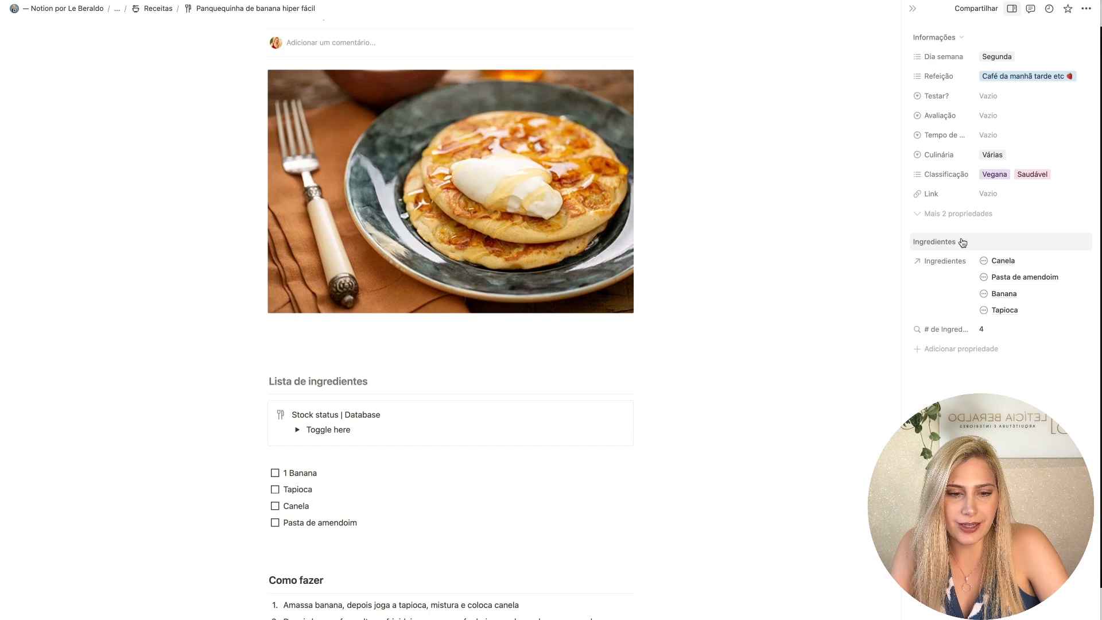
click(965, 38)
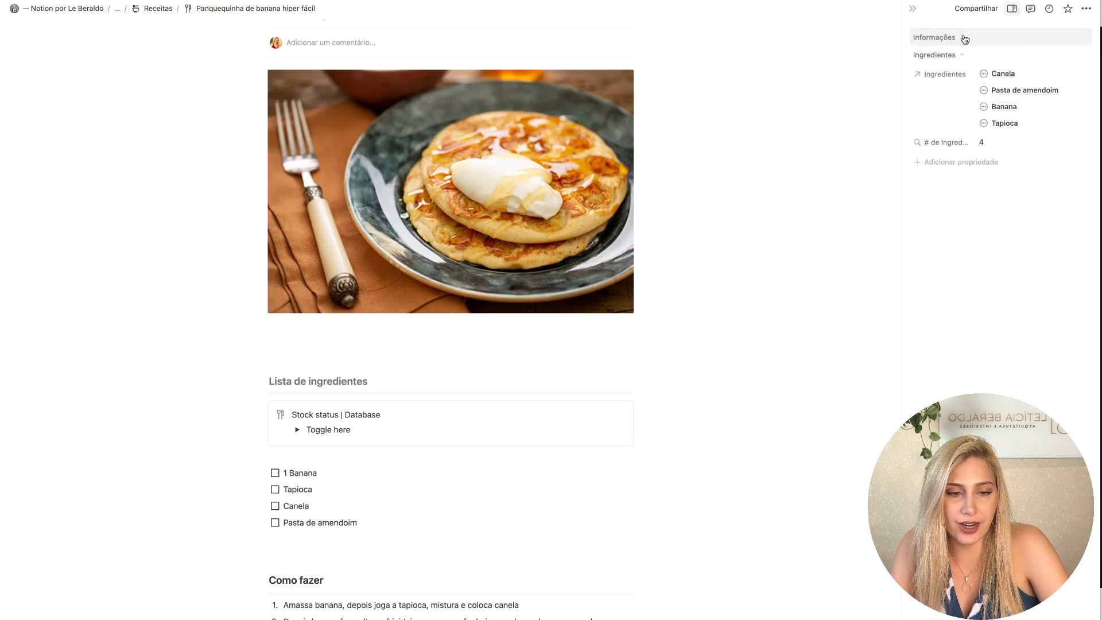
click(965, 38)
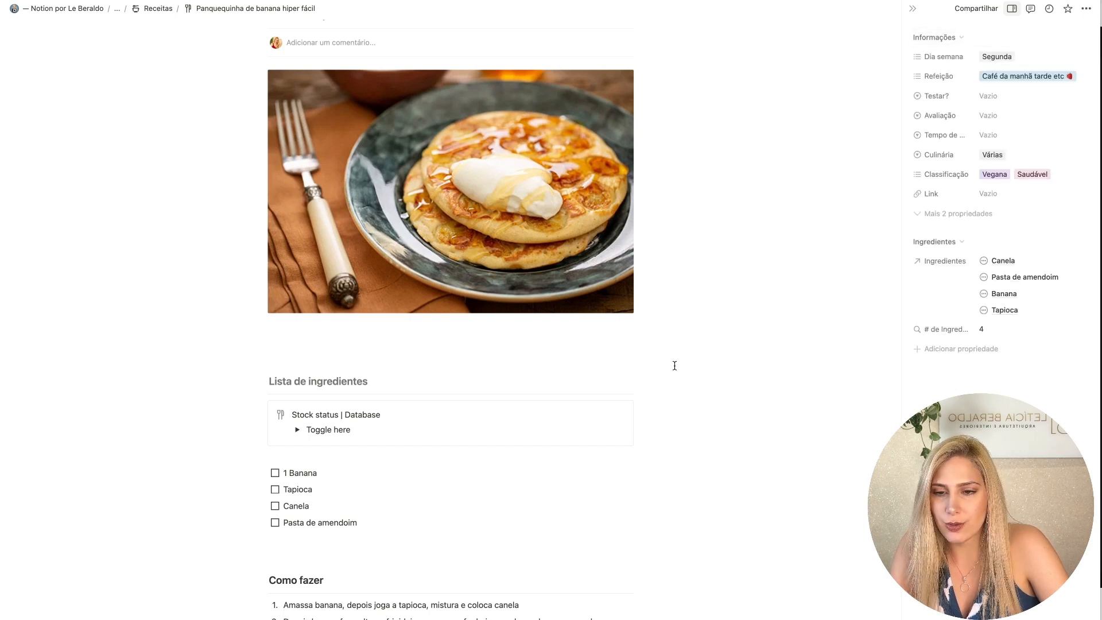
scroll(674, 364, up, 1)
scroll(675, 366, down, 1)
scroll(674, 366, down, 1)
scroll(675, 366, up, 3)
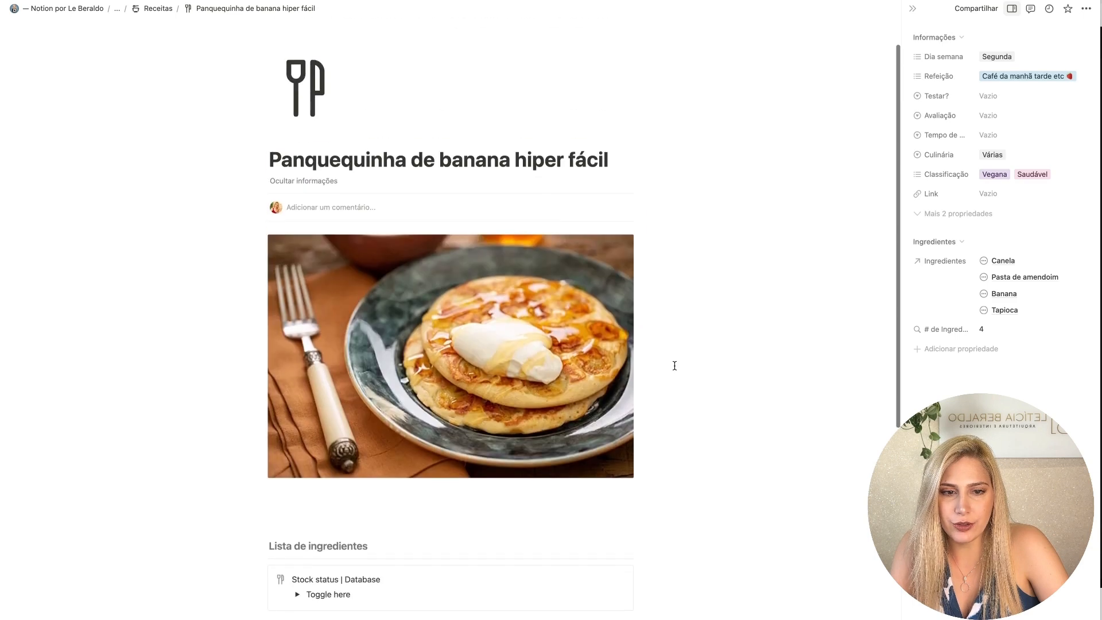
Step: Hide and reshow the recipe's details panel, and return to the Receitas page to view its gallery and weekly board
click(1013, 8)
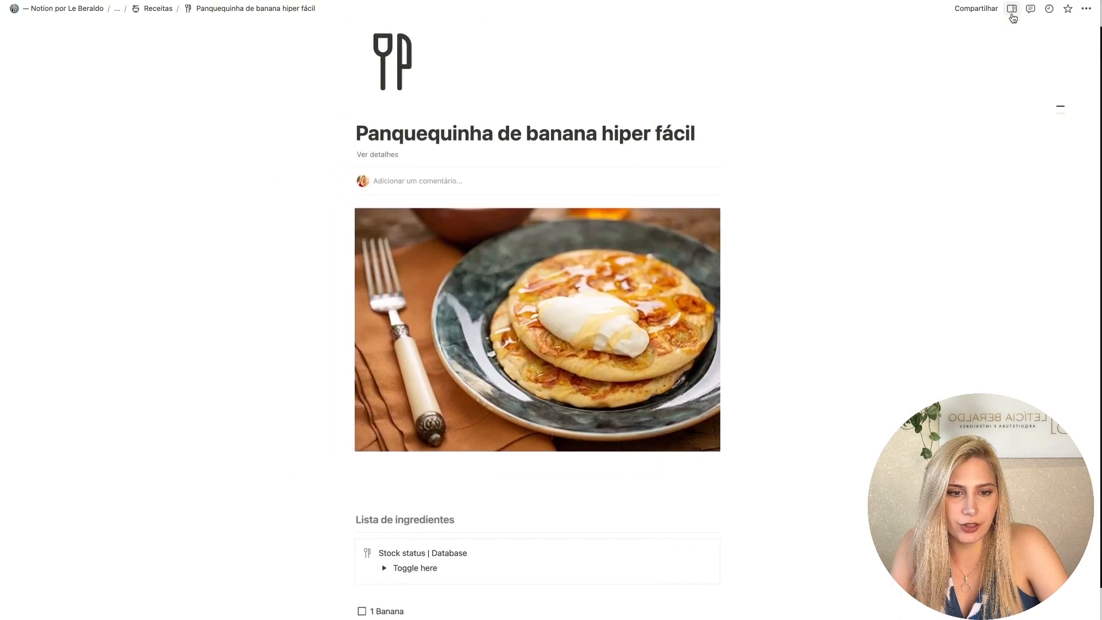
click(1013, 12)
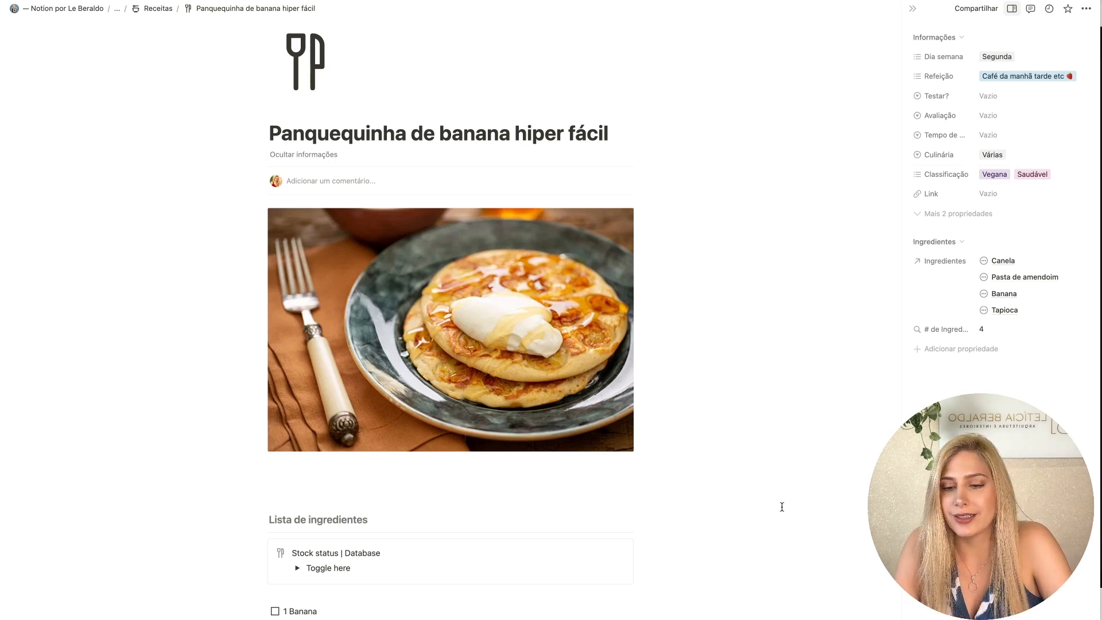
click(157, 8)
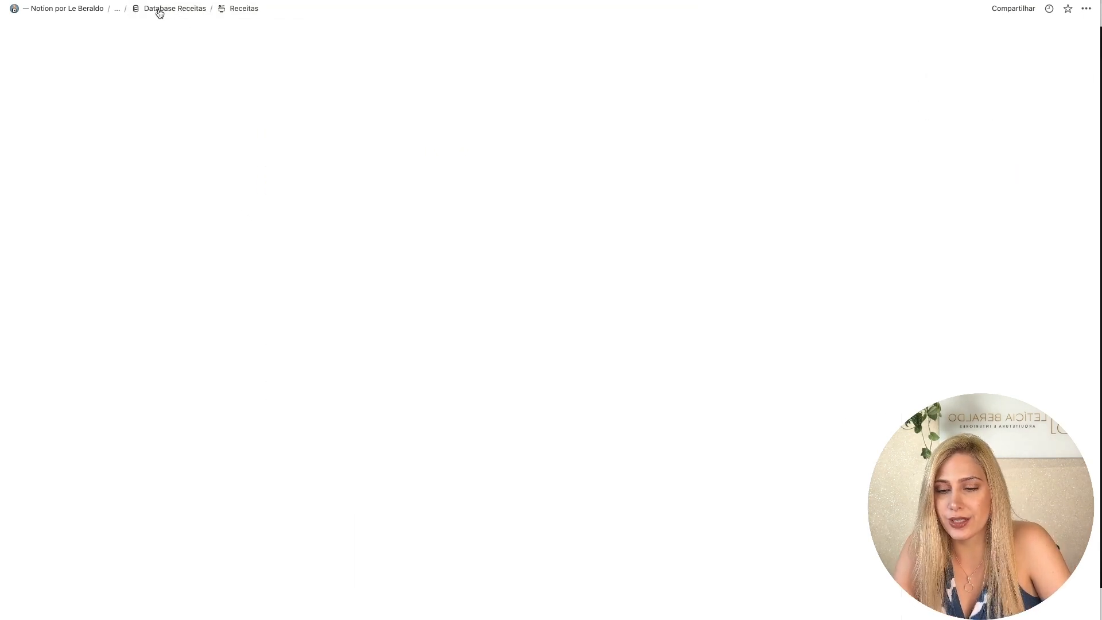
click(118, 9)
click(115, 55)
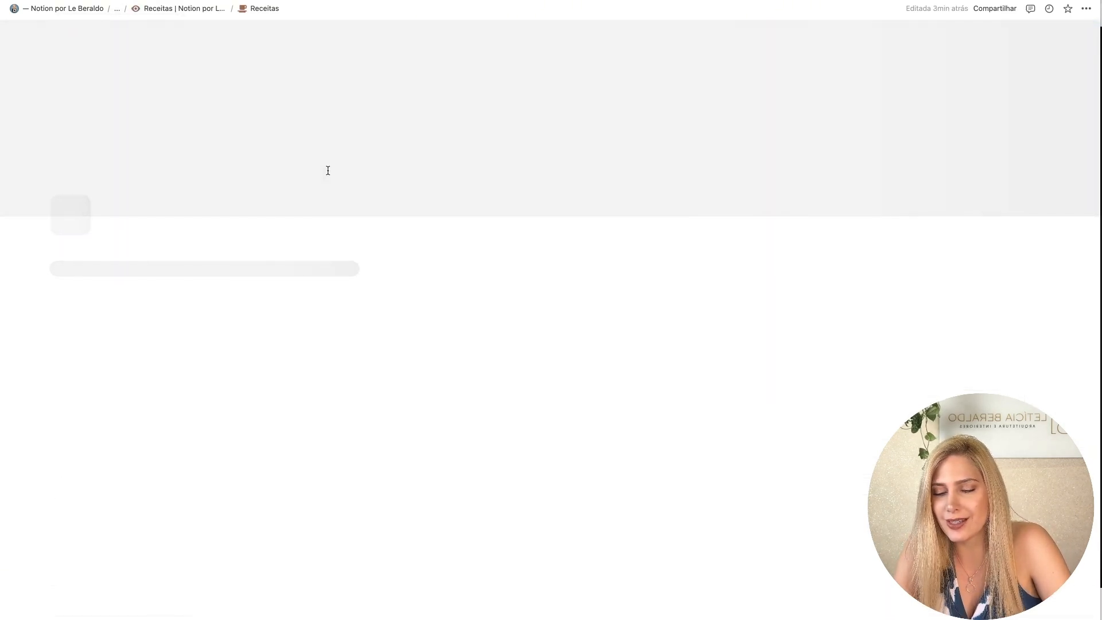
scroll(347, 284, down, 3)
scroll(348, 284, down, 3)
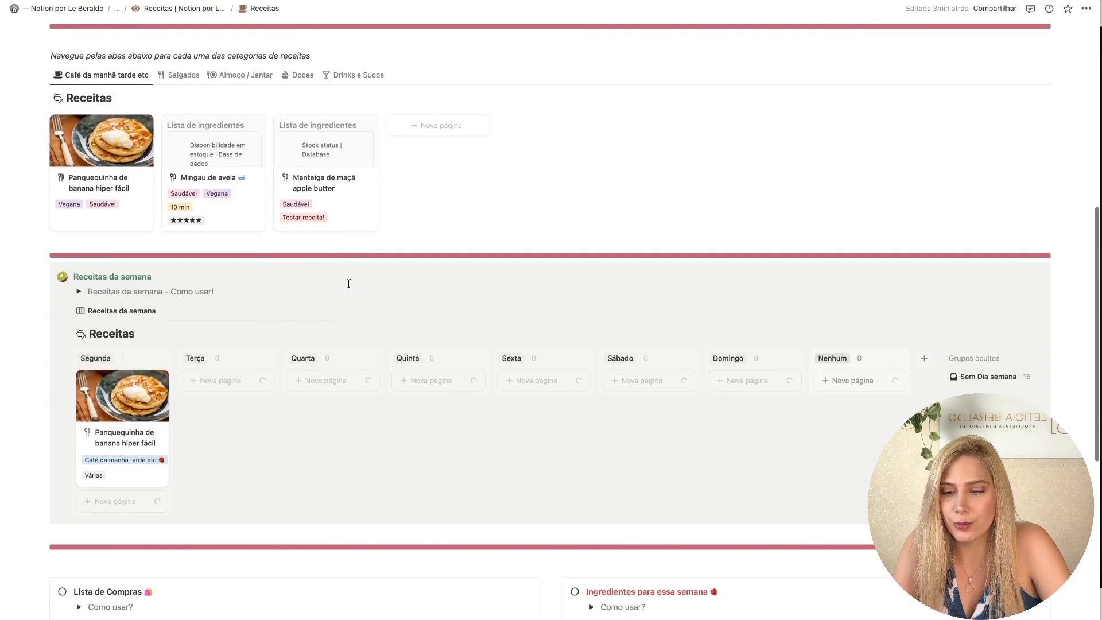
Step: Open the Rotina e Planejamento page, shift its cover image upward and save the position
click(250, 207)
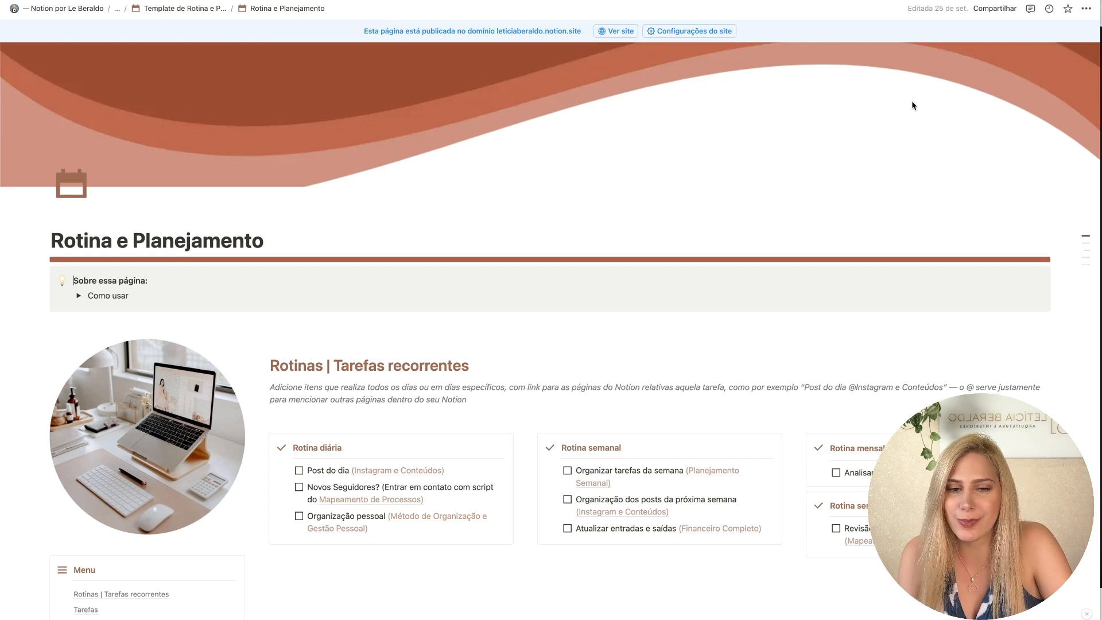
mouse_move(990, 64)
click(1038, 58)
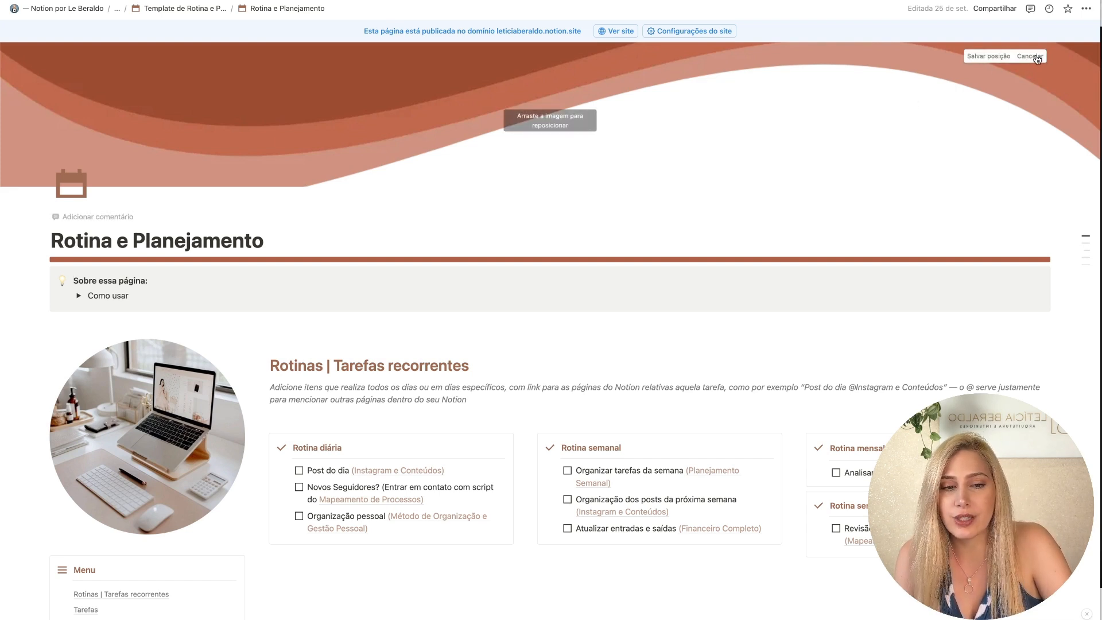
drag(885, 135, 888, 99)
drag(879, 152, 920, 88)
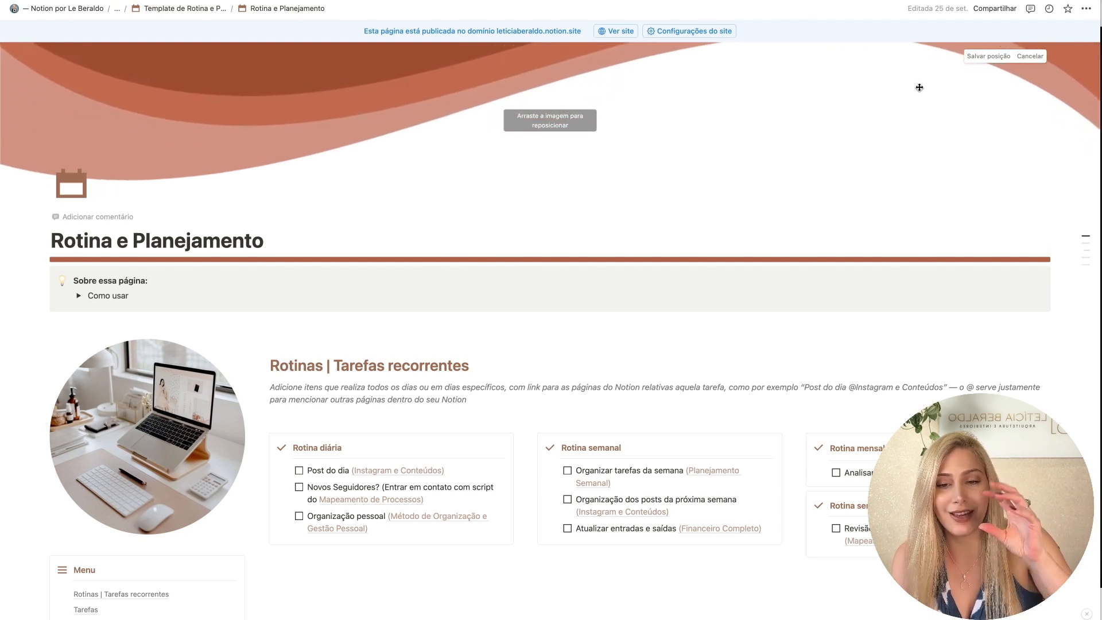
click(987, 56)
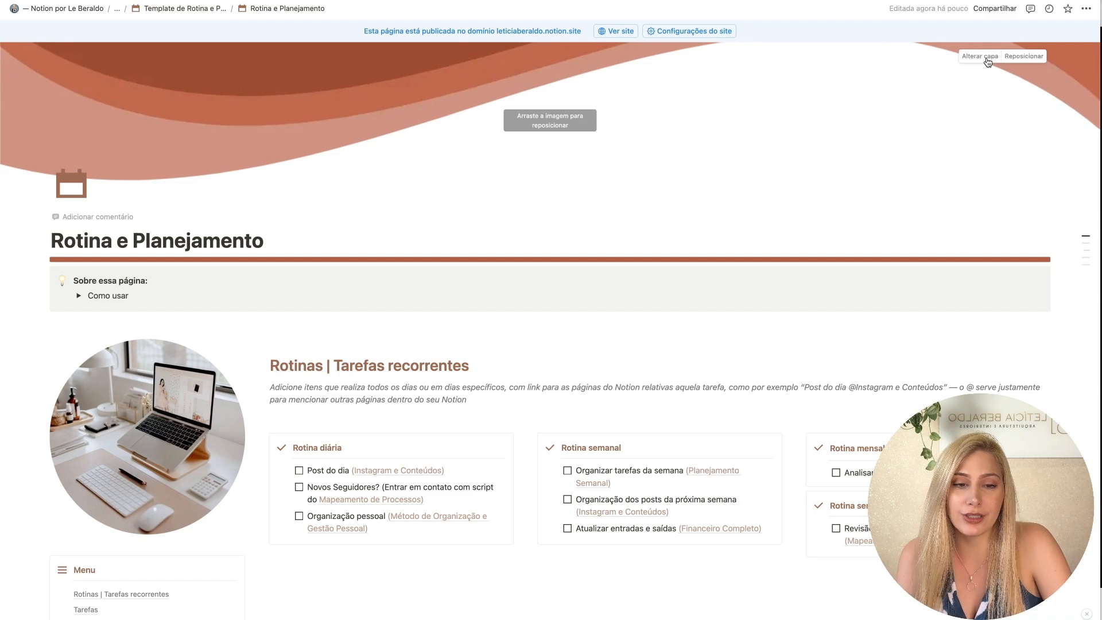
Step: Open the layout customization for Tarefa exemplo 1 from the Tarefas board and move the Grupo de propriedades block into the side panel
scroll(987, 55, down, 8)
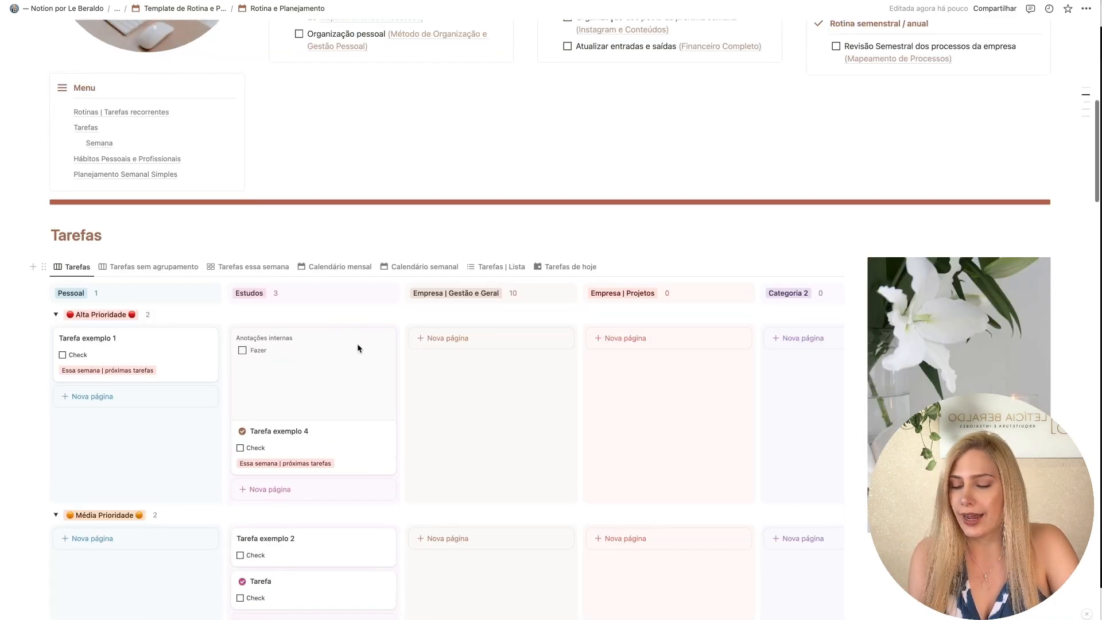
scroll(357, 343, down, 1)
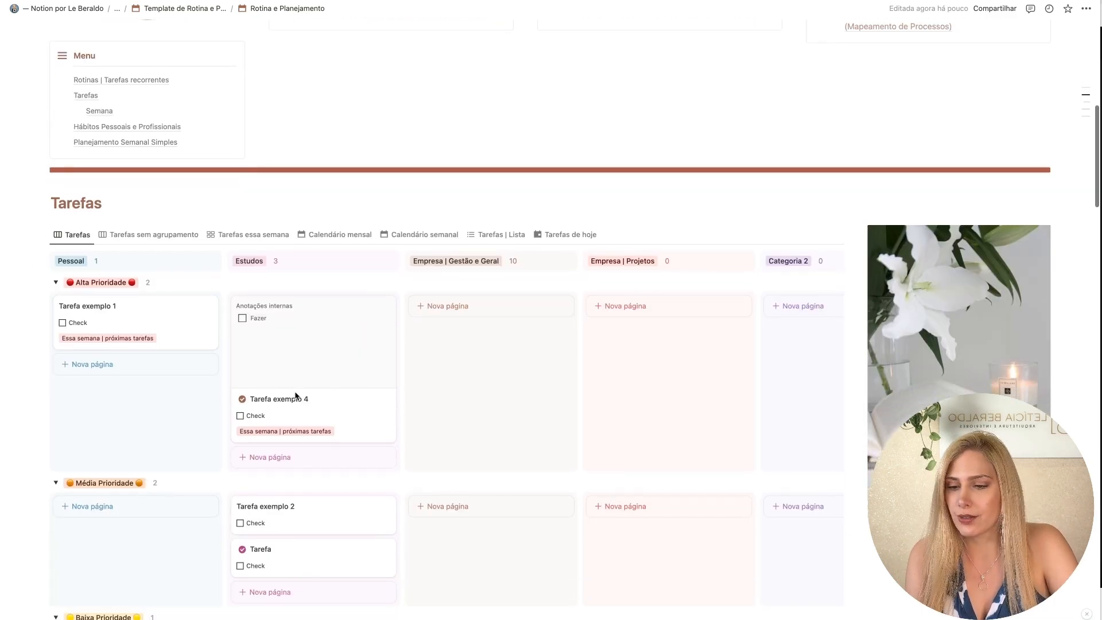
click(163, 309)
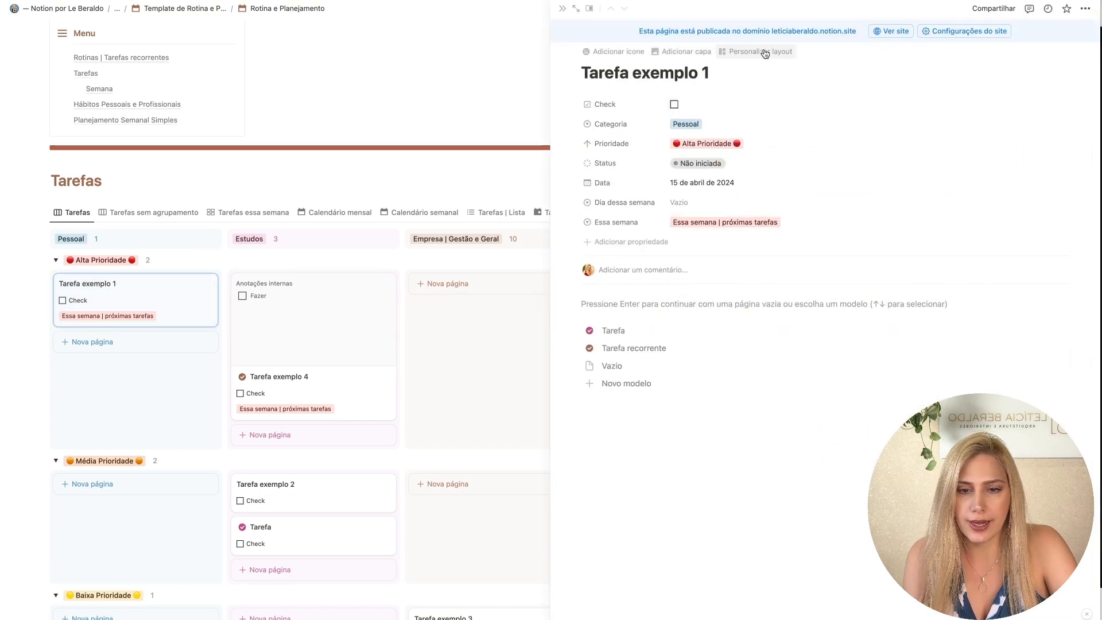
click(766, 53)
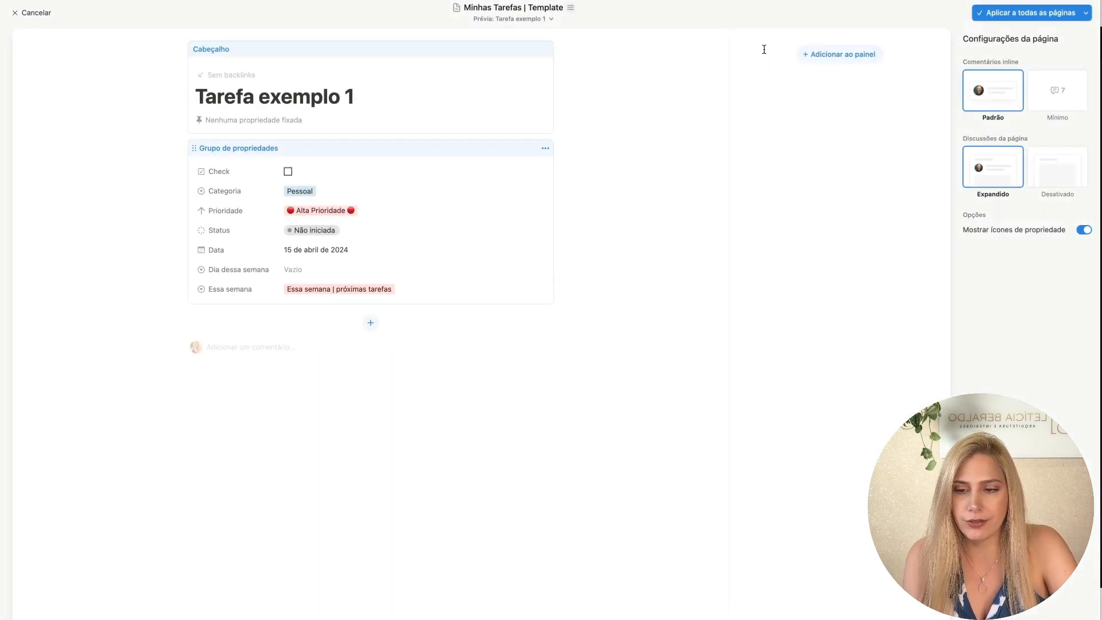
drag(272, 146, 816, 78)
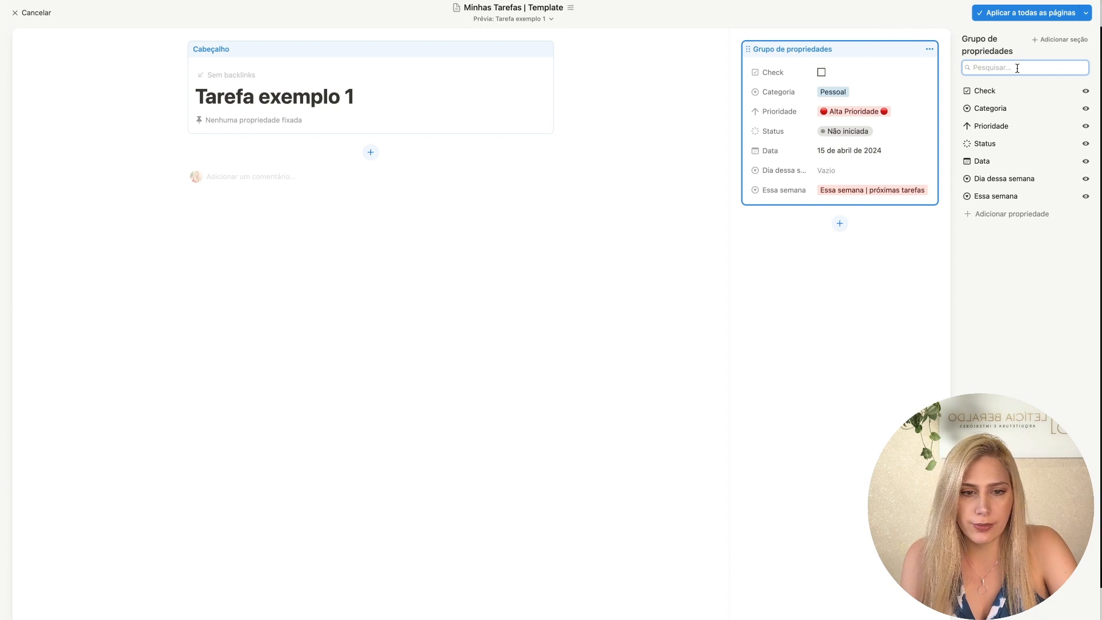
Step: Add a section named Status to the property group and place the Status property directly below Check
click(1049, 41)
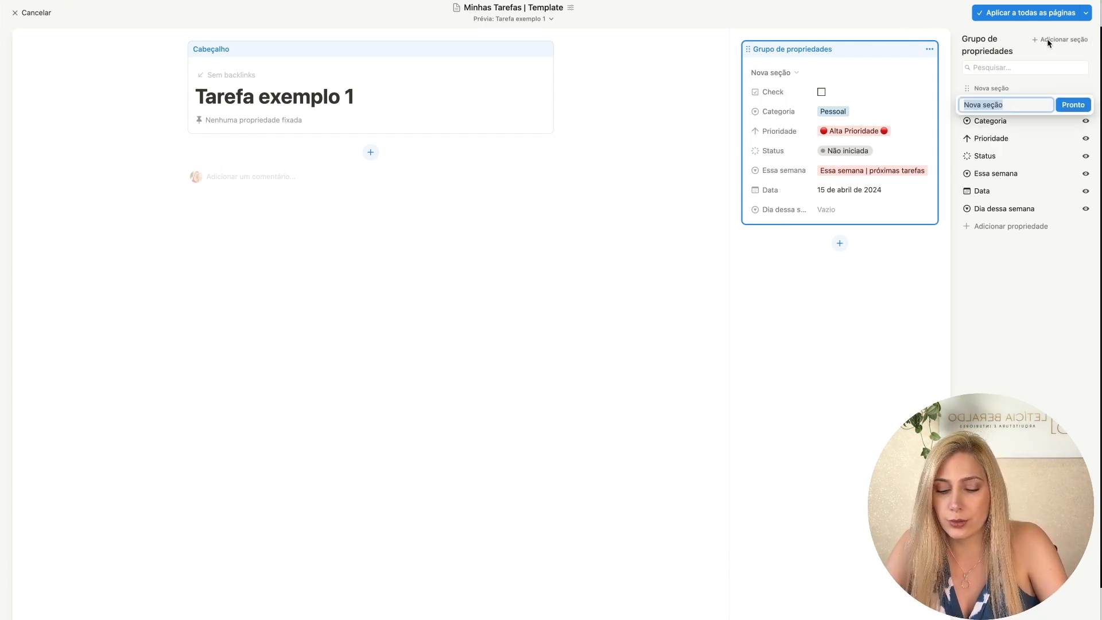
text(Status)
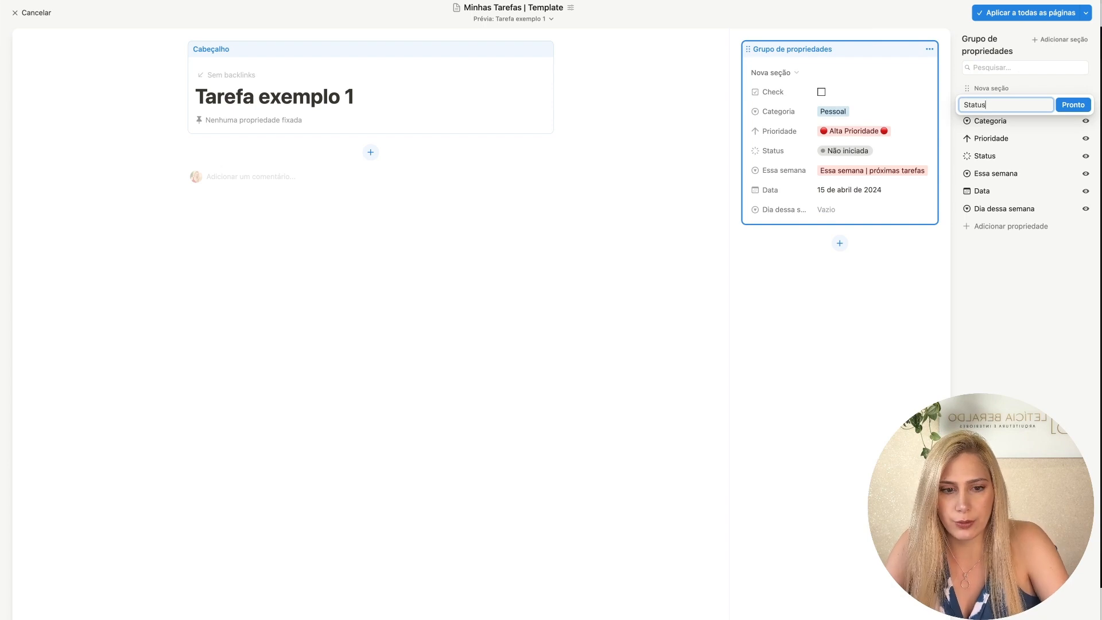
click(1074, 105)
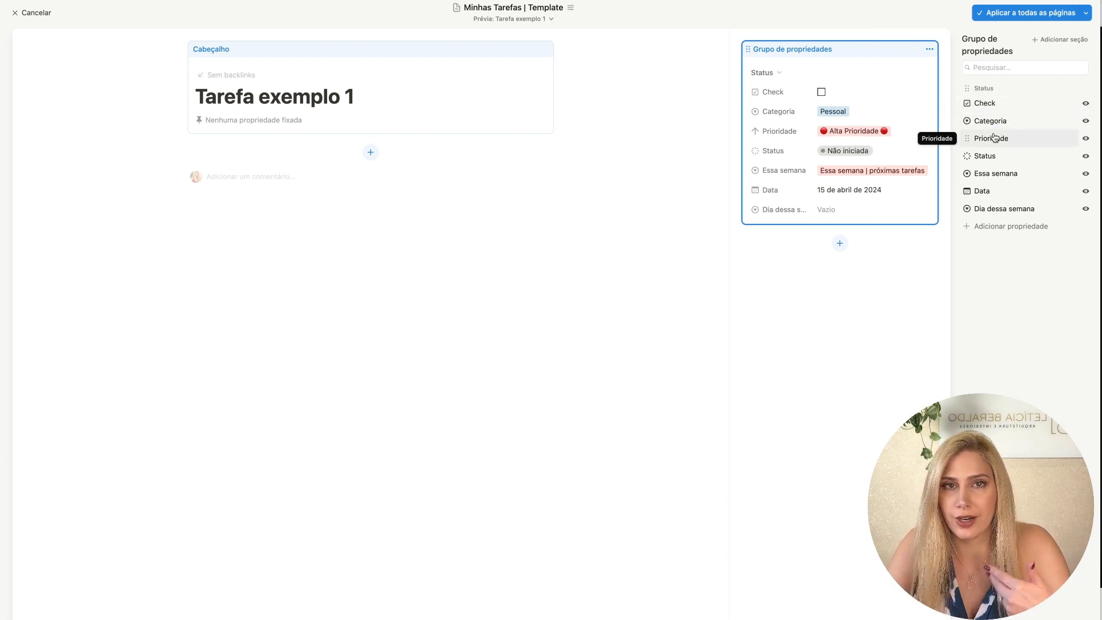
mouse_move(995, 137)
mouse_down()
mouse_move(983, 151)
mouse_move(982, 111)
mouse_move(987, 160)
mouse_move(989, 125)
mouse_up()
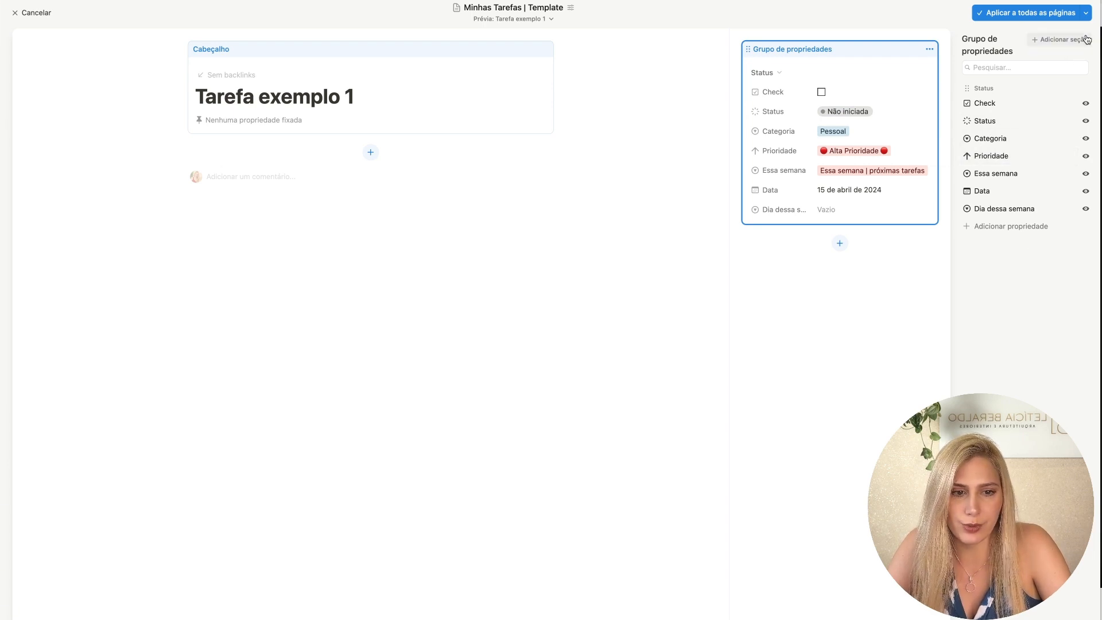
Step: Add an Informações section below the Status section and move the Prioridade and Categoria properties into it
click(1084, 39)
text(Infro)
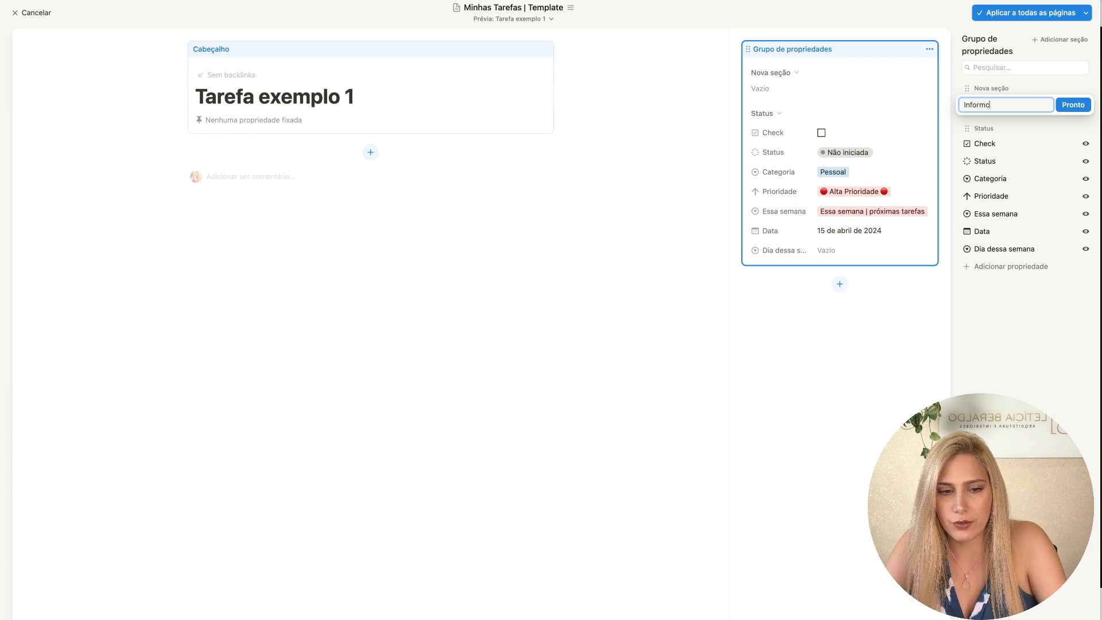
text(mações)
click(1073, 105)
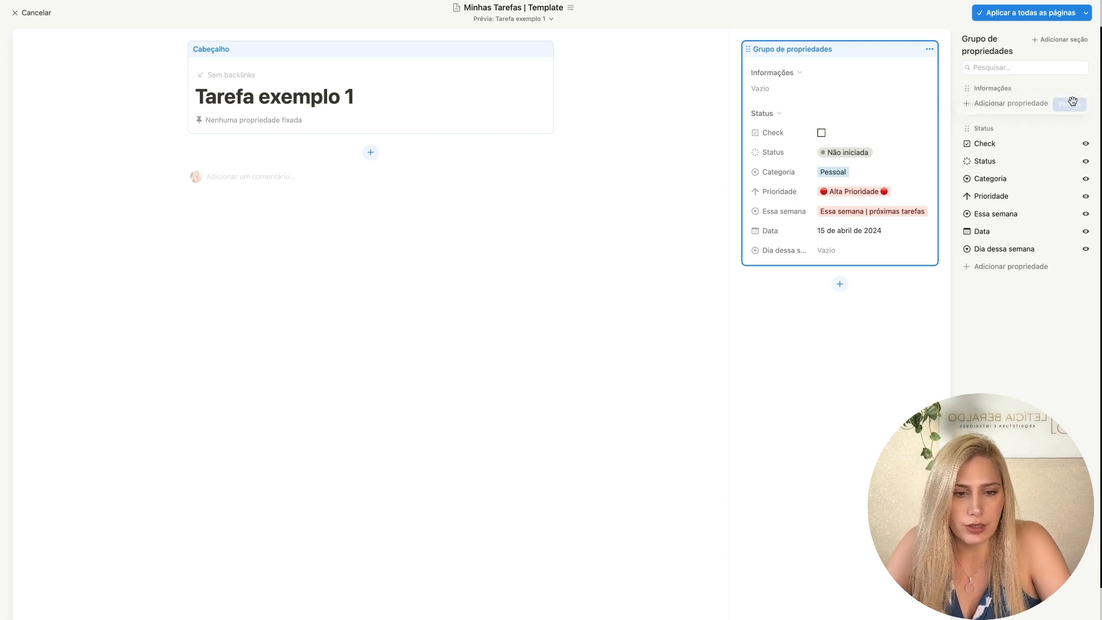
drag(984, 88, 979, 266)
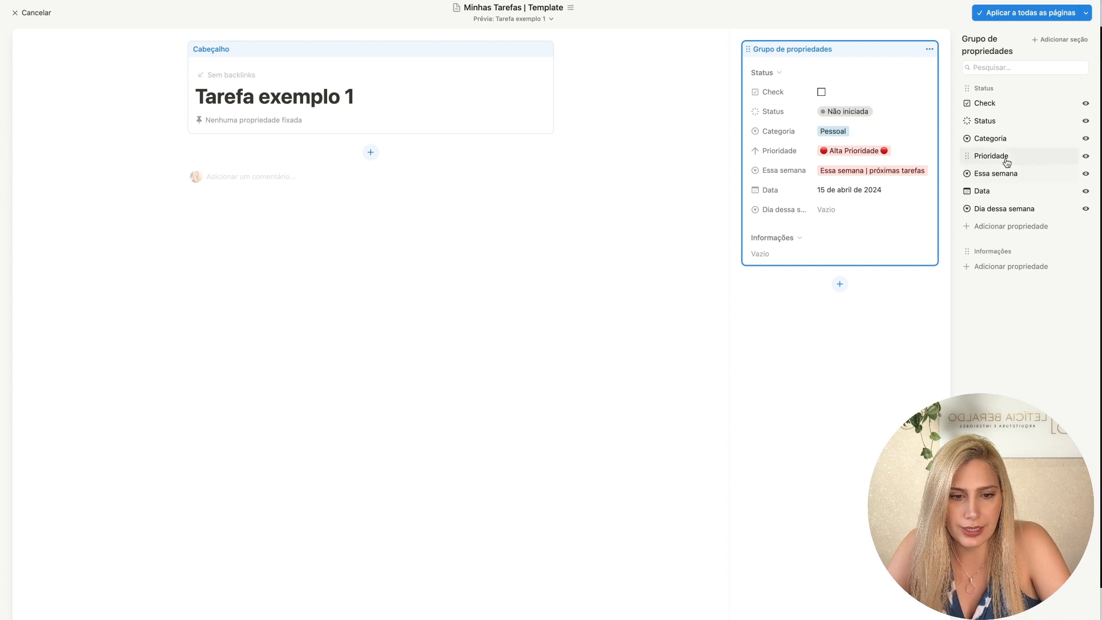
drag(999, 155, 992, 253)
Step: Add a Data section below Informações holding Data, Dia dessa semana and Essa semana in that order, and apply the layout to all pages
click(1078, 44)
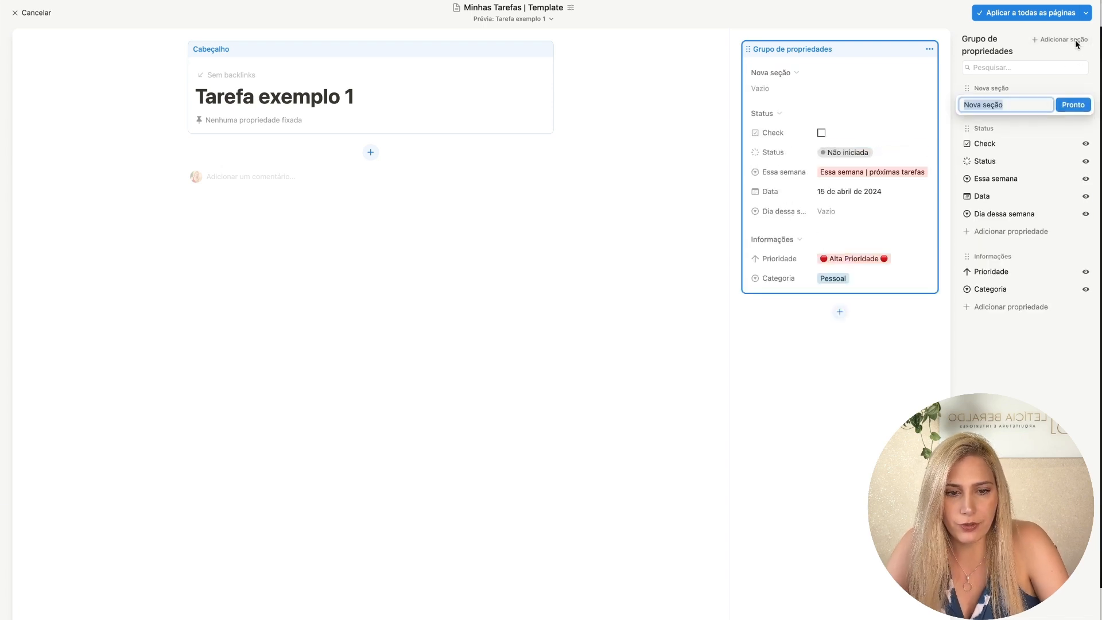
text(Data)
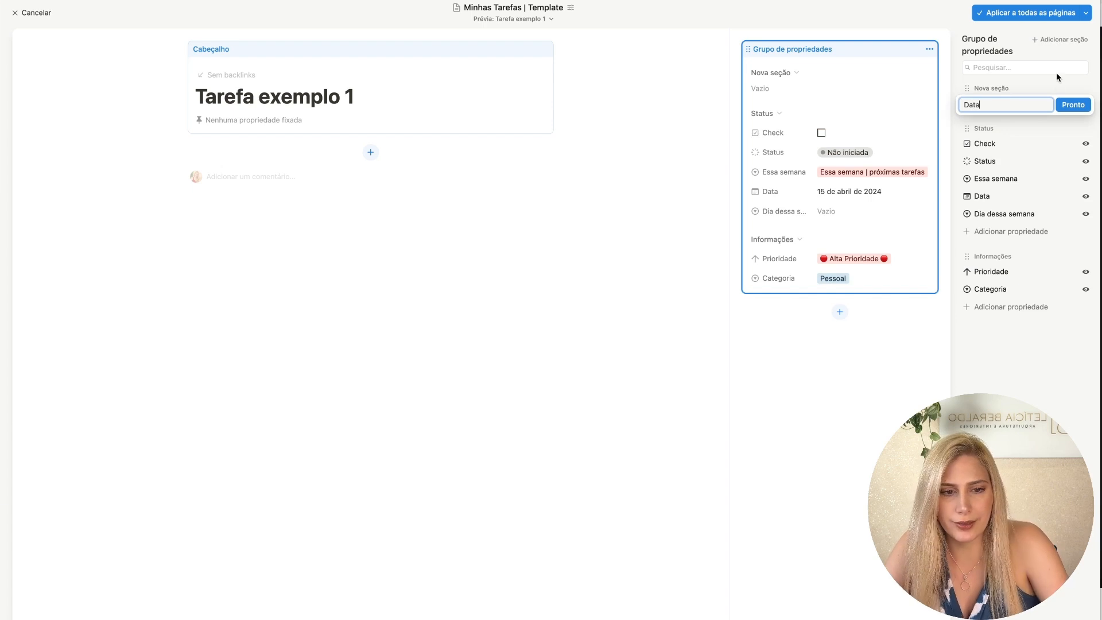
click(1073, 104)
drag(998, 88, 991, 310)
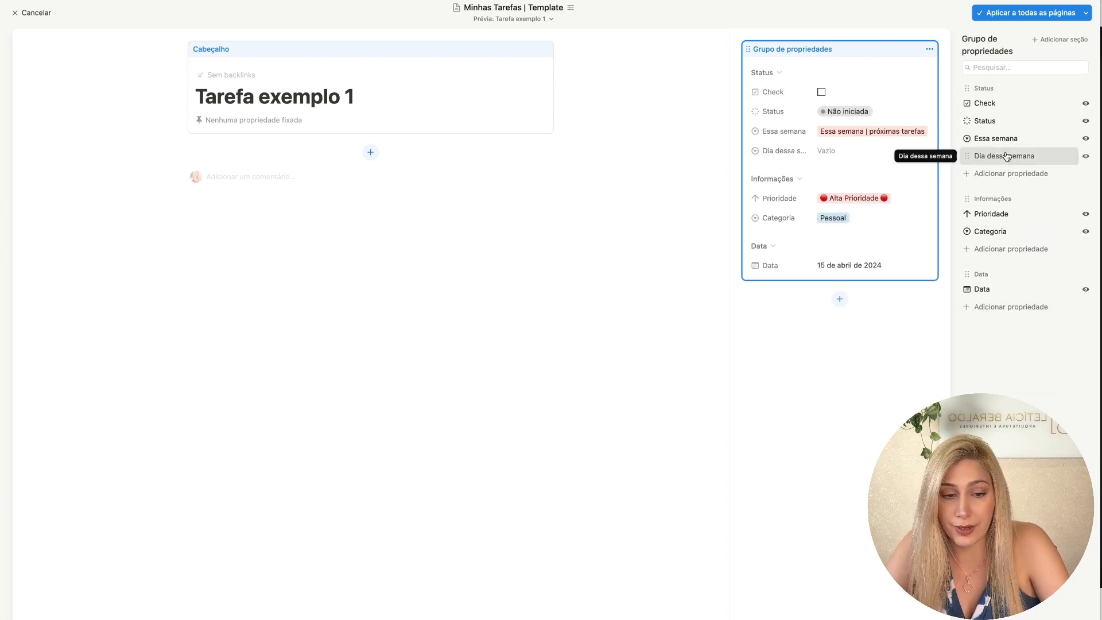
drag(1008, 156, 993, 297)
drag(996, 138, 999, 278)
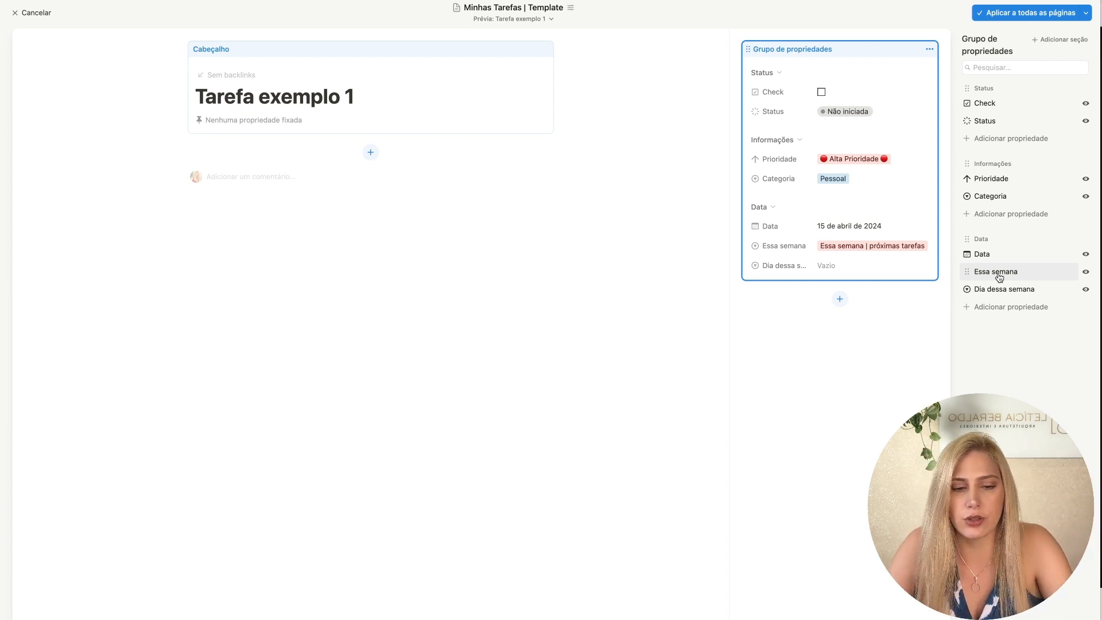
drag(1000, 277, 1002, 289)
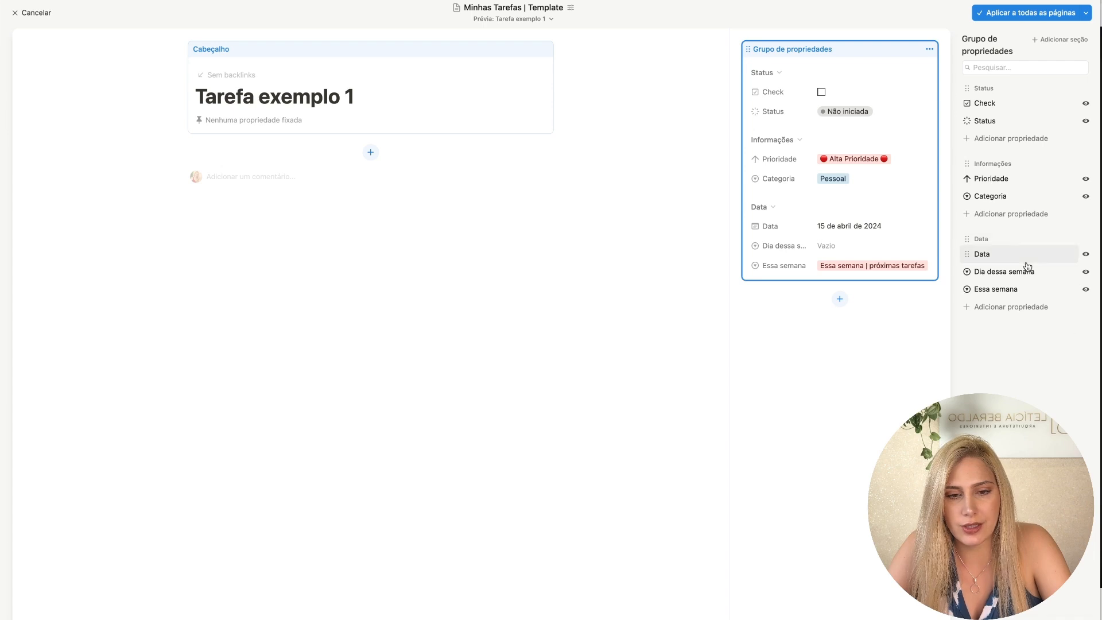
click(1022, 13)
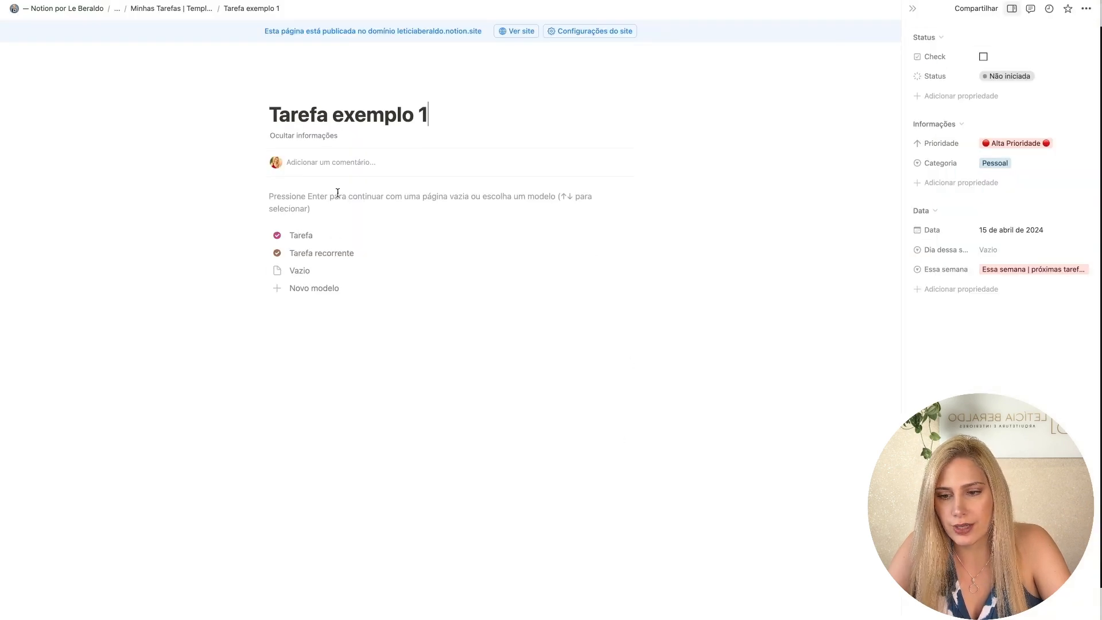
Step: Add a to-do item reading "Tarefa" to the body of the Tarefa exemplo 1 page
click(342, 197)
text(In)
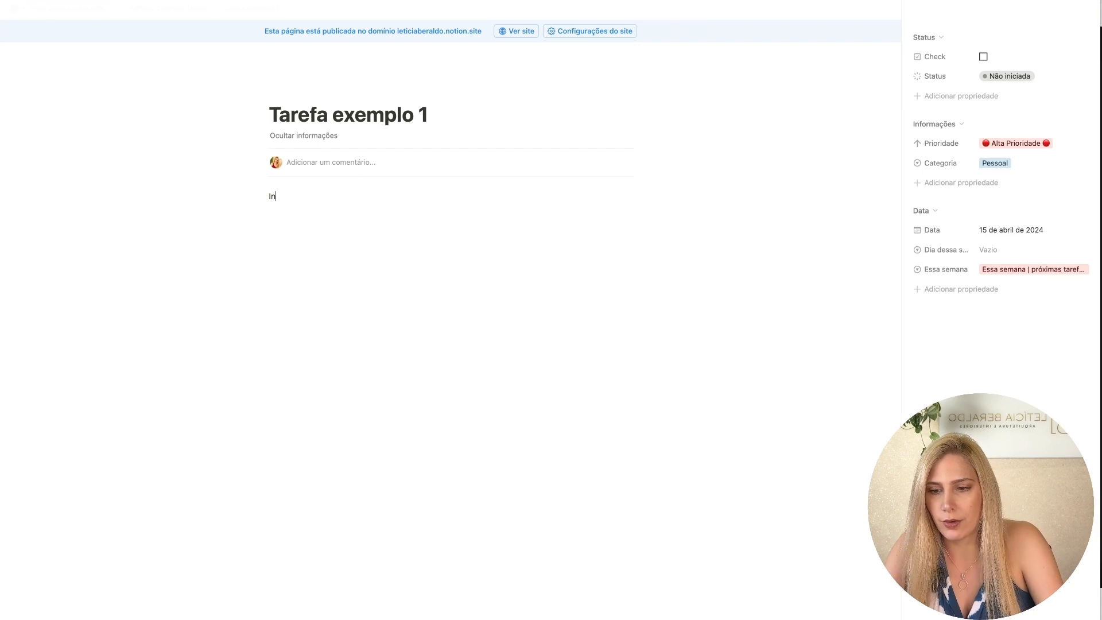
text(/to)
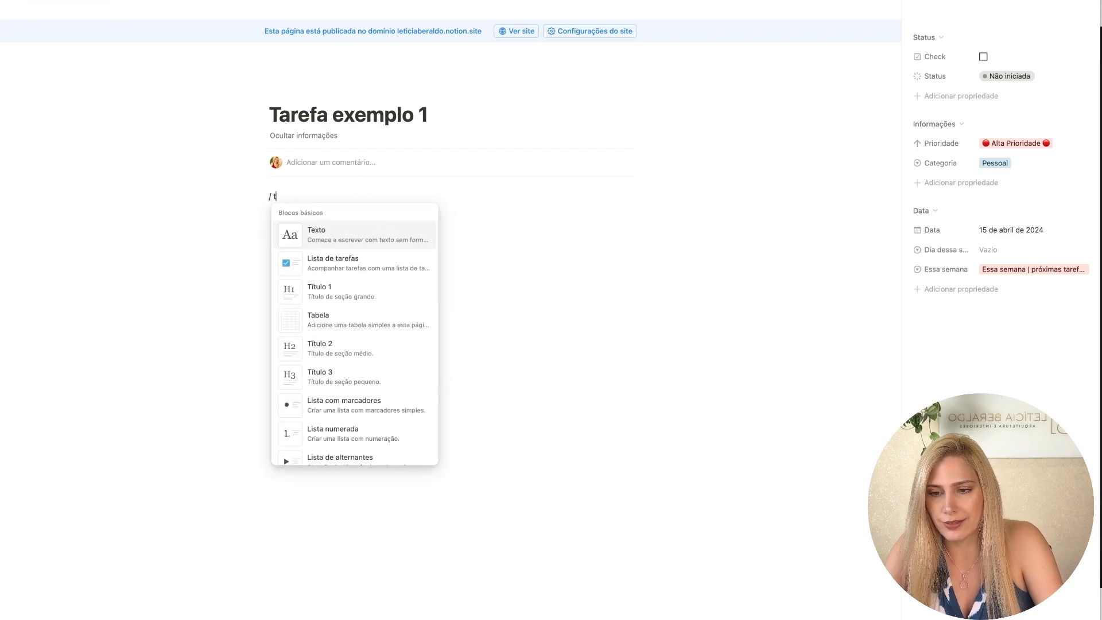
click(333, 232)
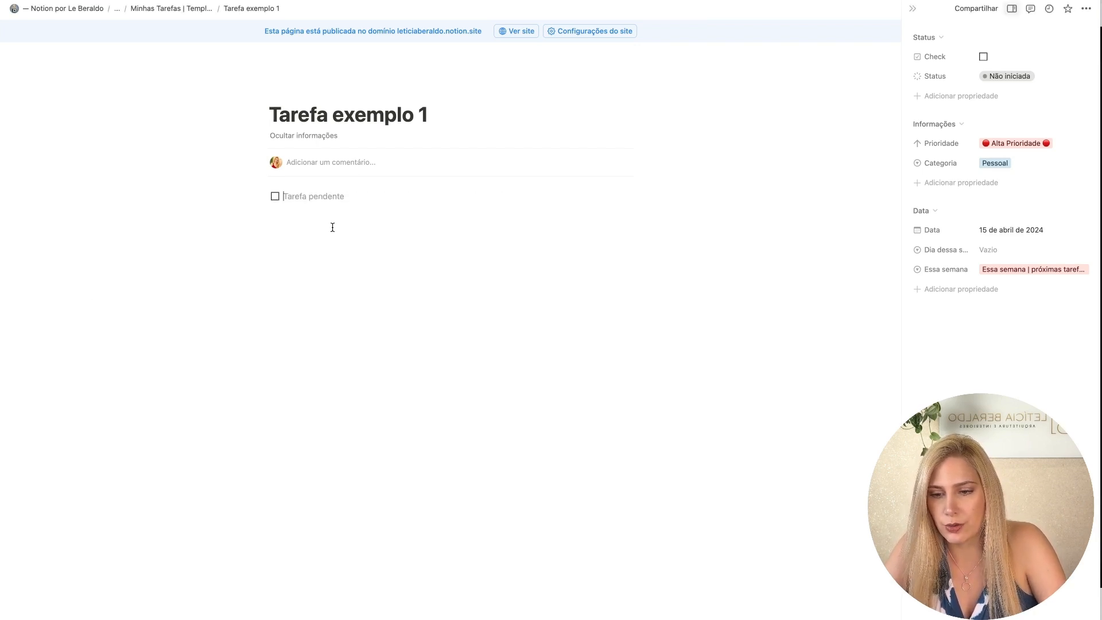
text(Tarefa)
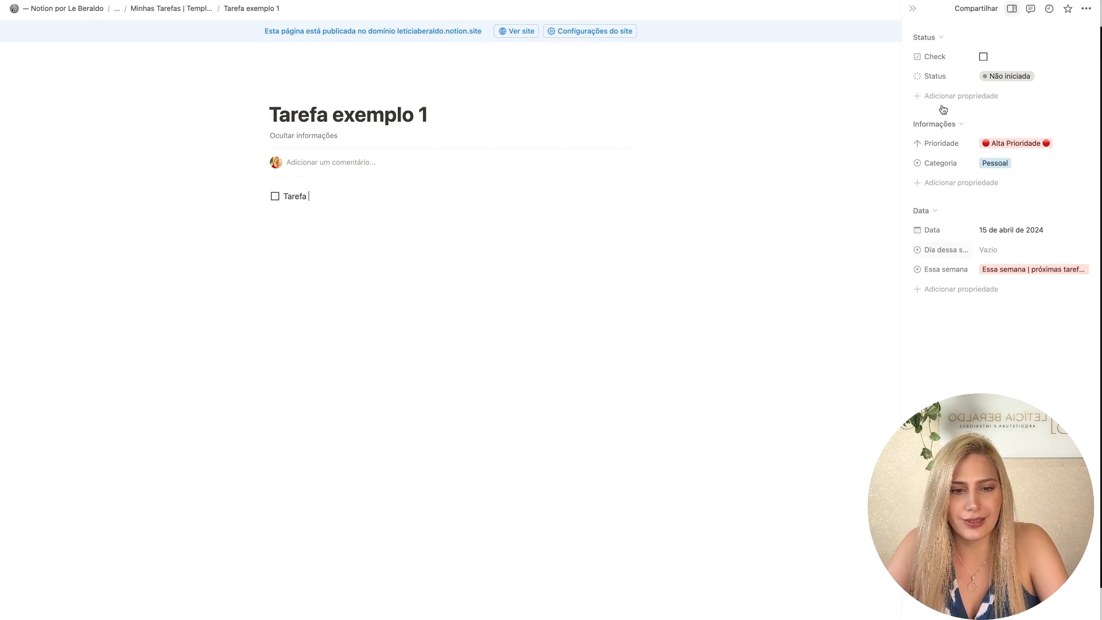
Step: Return to Rotina e Planejamento, reopen Tarefa exemplo 1 from the board, and collapse and expand its Data section
click(118, 8)
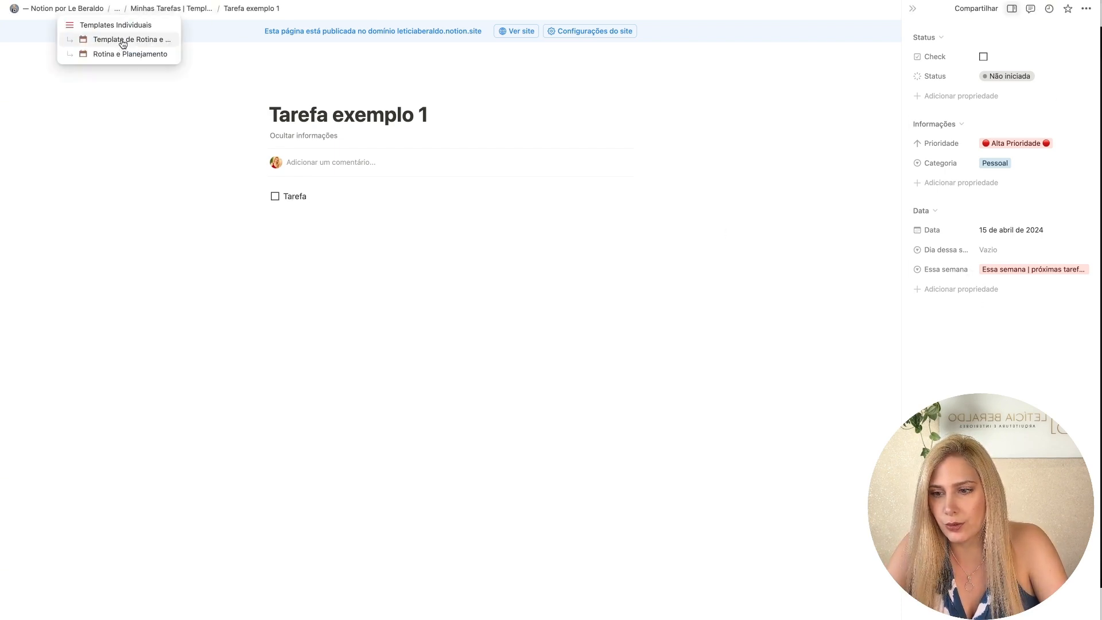
click(127, 54)
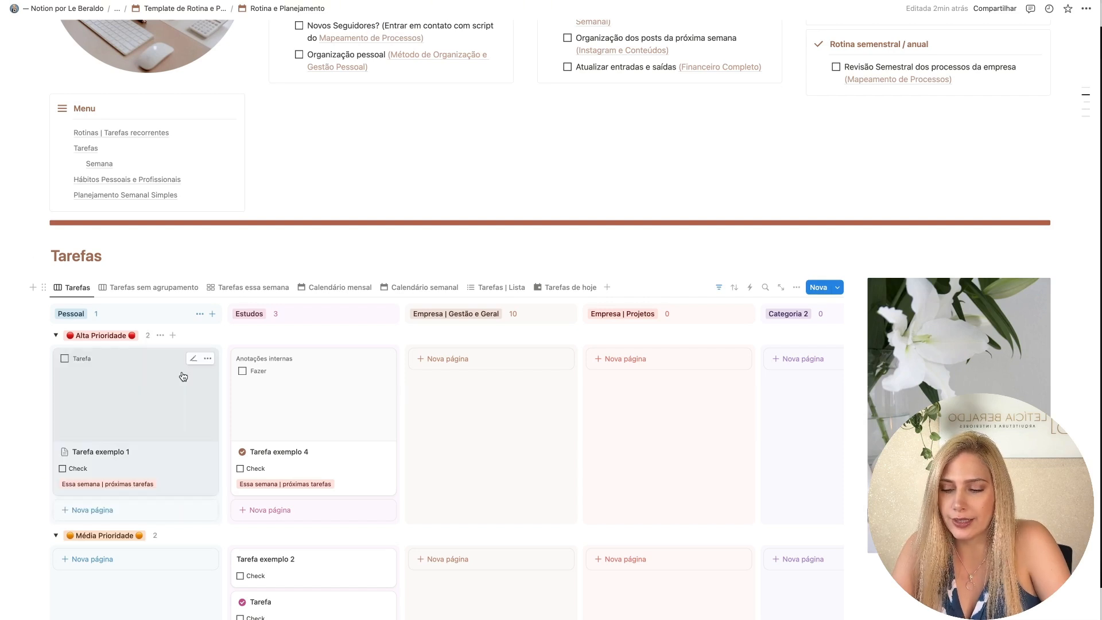
click(183, 380)
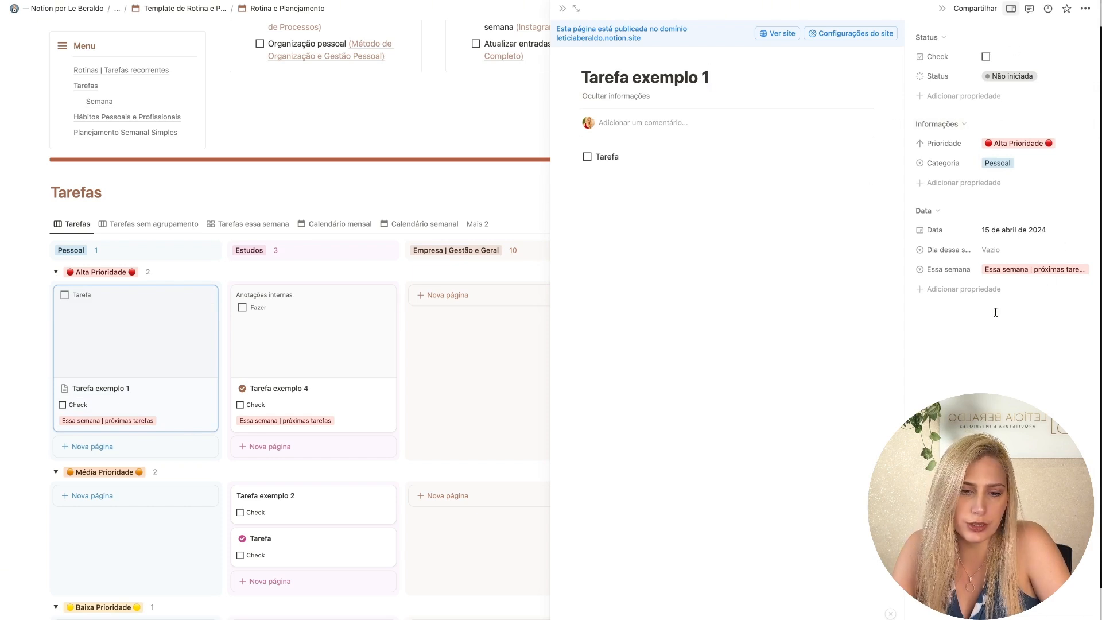
click(933, 213)
click(932, 213)
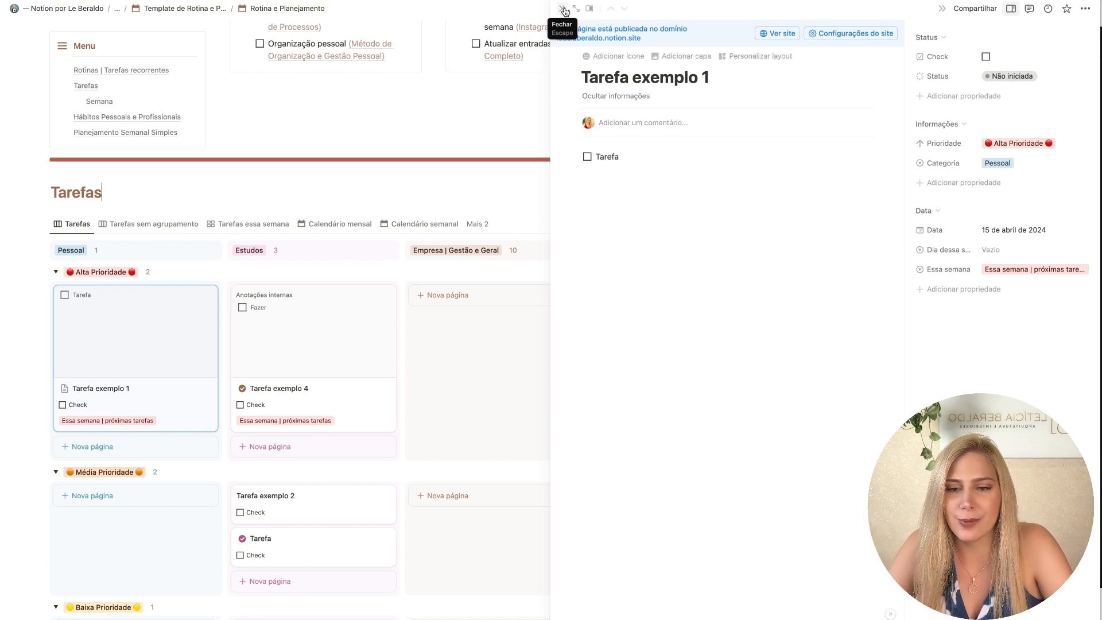
Step: Close the Tarefa exemplo 1 side view and examine the Rotina e Planejamento page, from the recurring routines to the priority-grouped task board
click(530, 188)
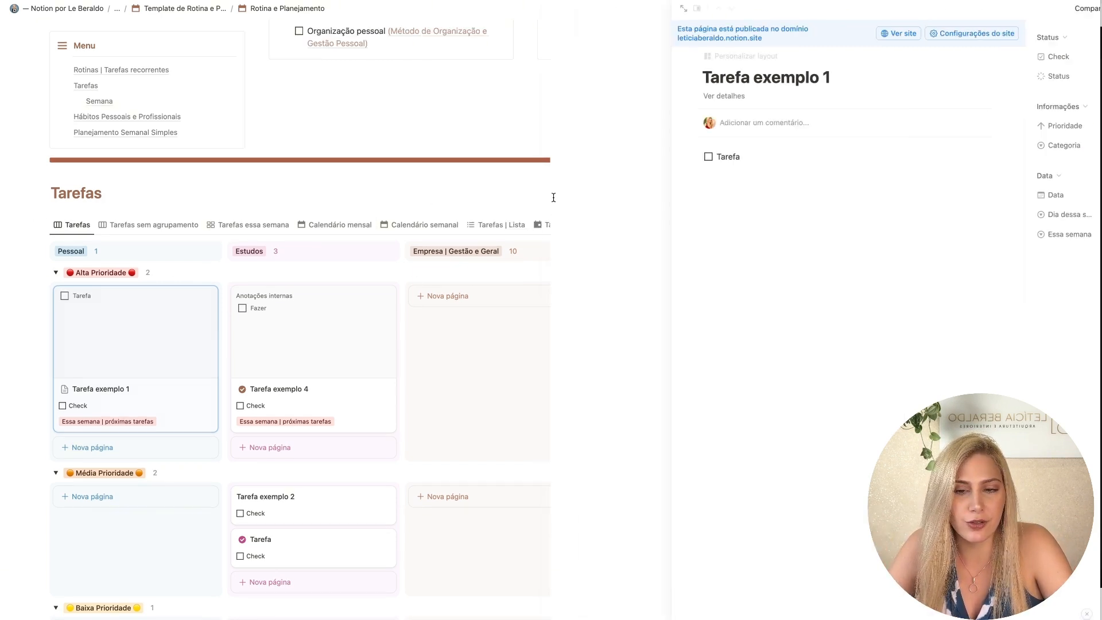
scroll(663, 301, up, 8)
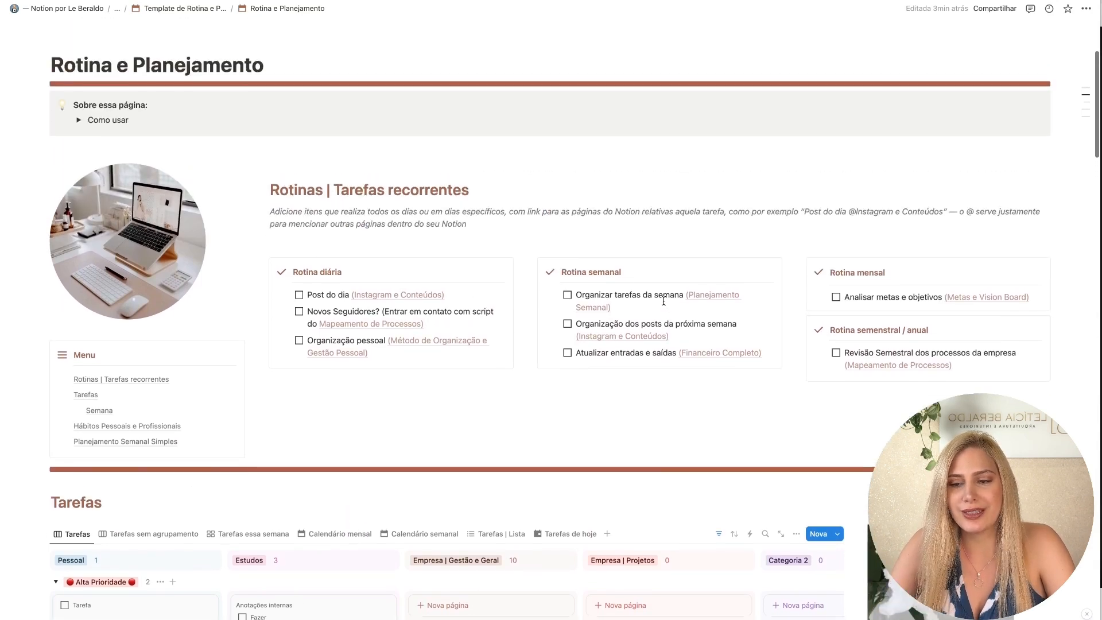
scroll(664, 300, down, 5)
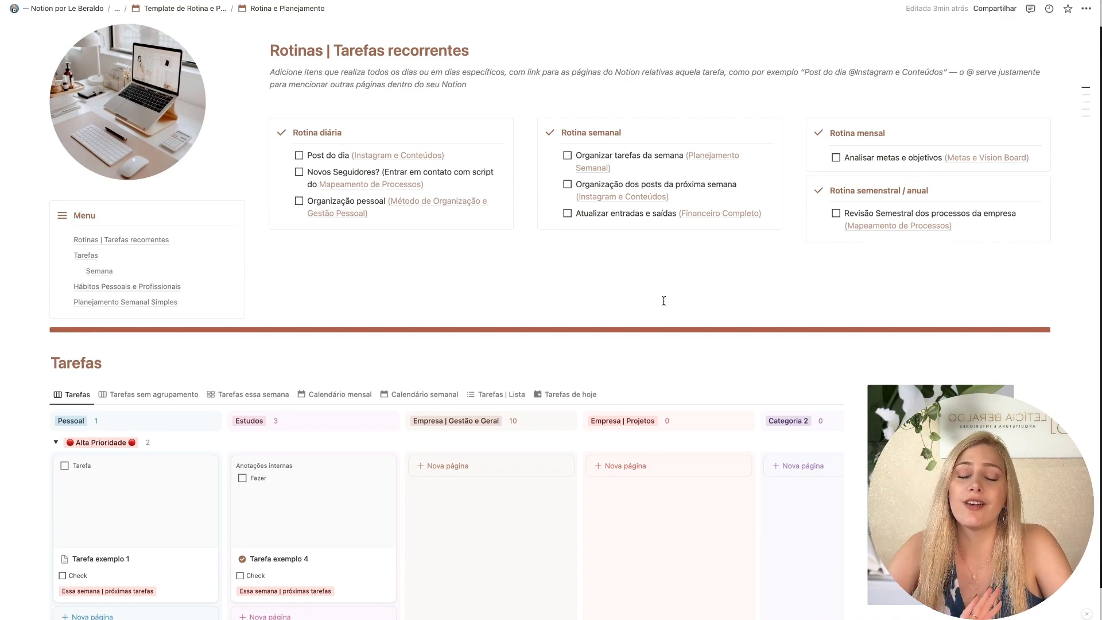
scroll(664, 300, down, 3)
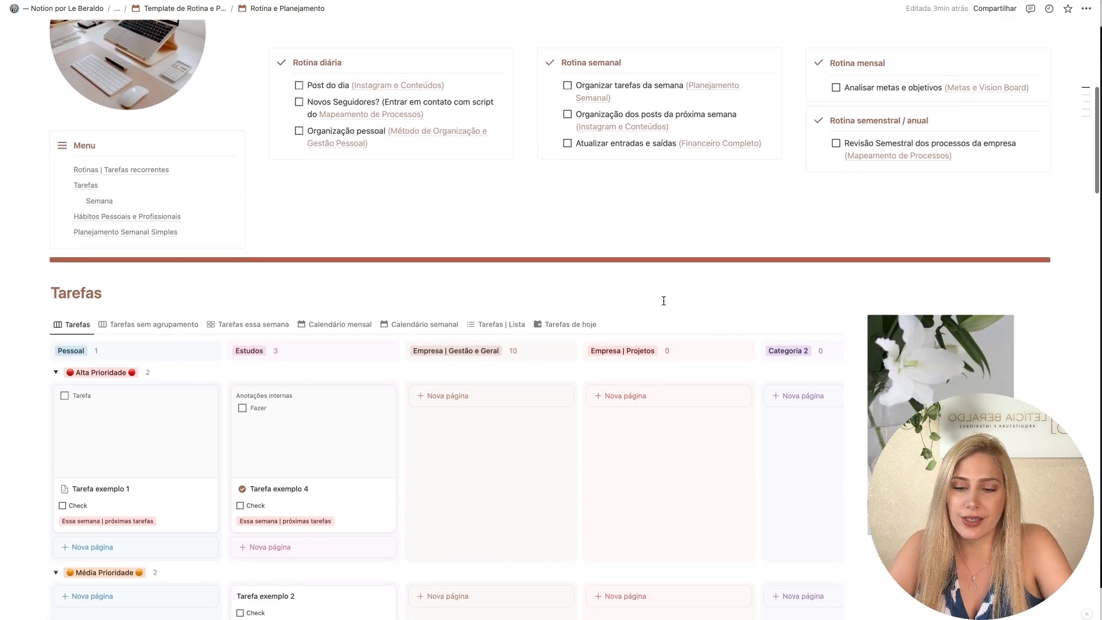
scroll(664, 301, down, 10)
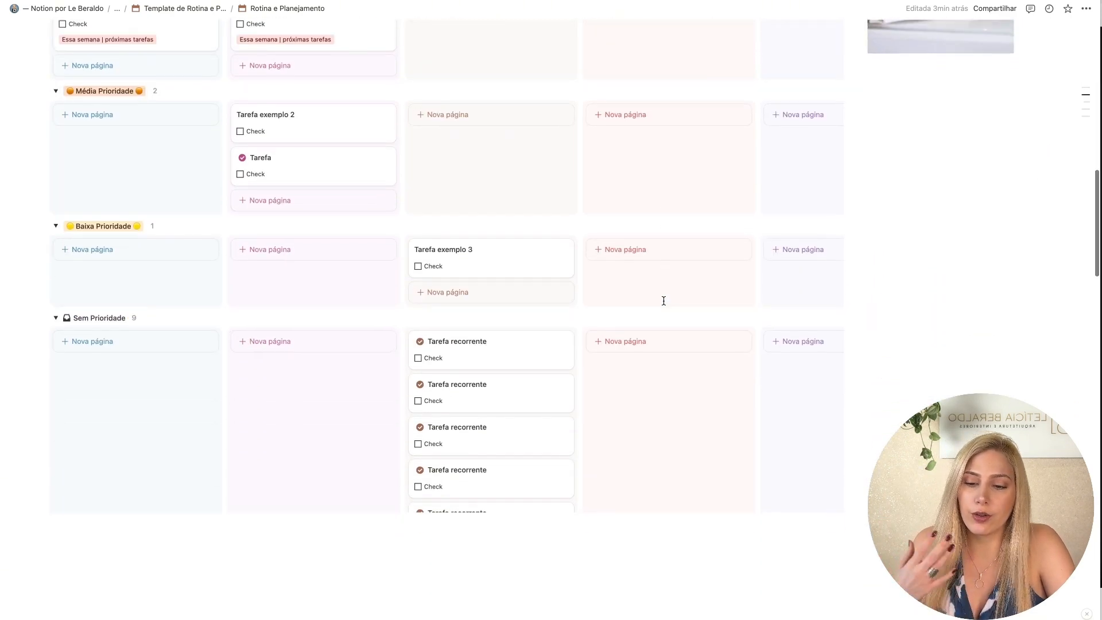
scroll(664, 301, down, 10)
scroll(664, 301, up, 20)
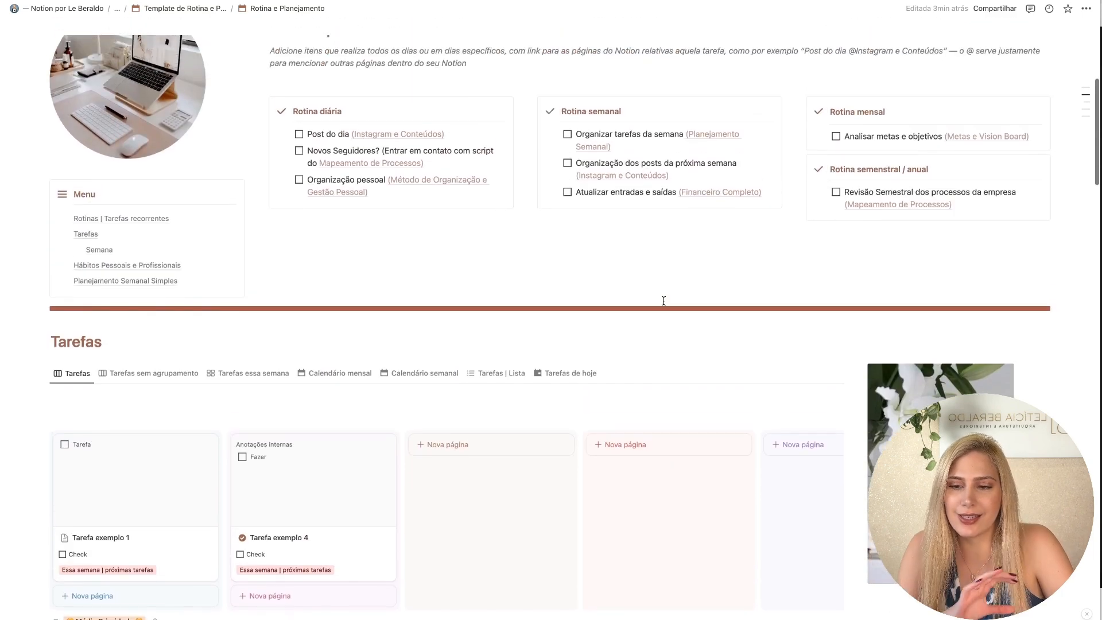
scroll(664, 301, up, 4)
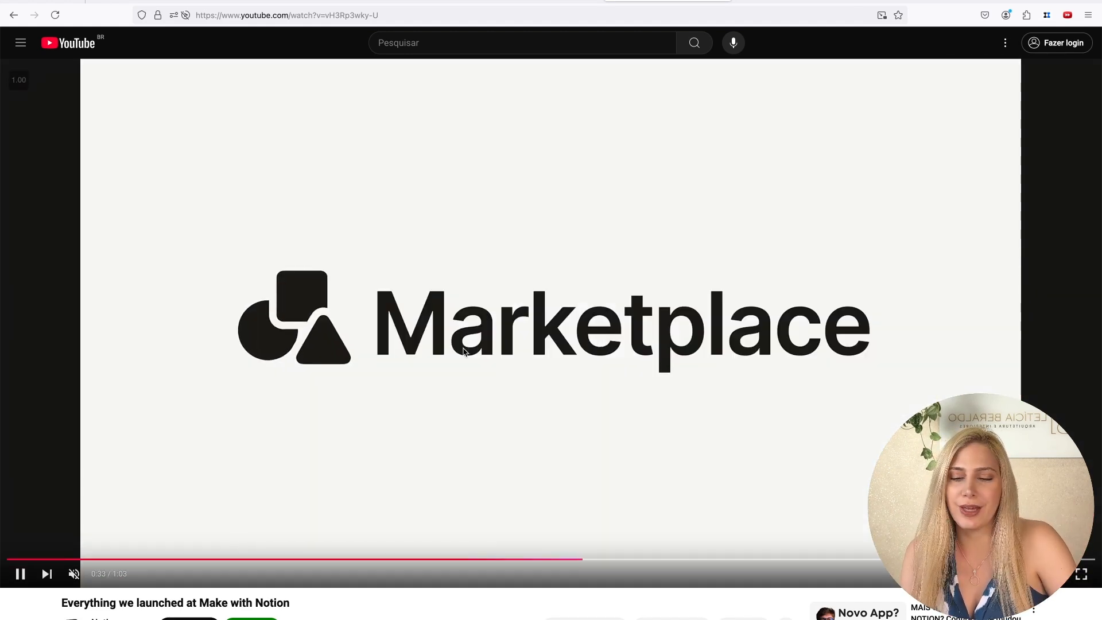
Step: Switch to the "Everything we launched at Make with Notion" video on YouTube and pause it at the Marketplace title
click(464, 352)
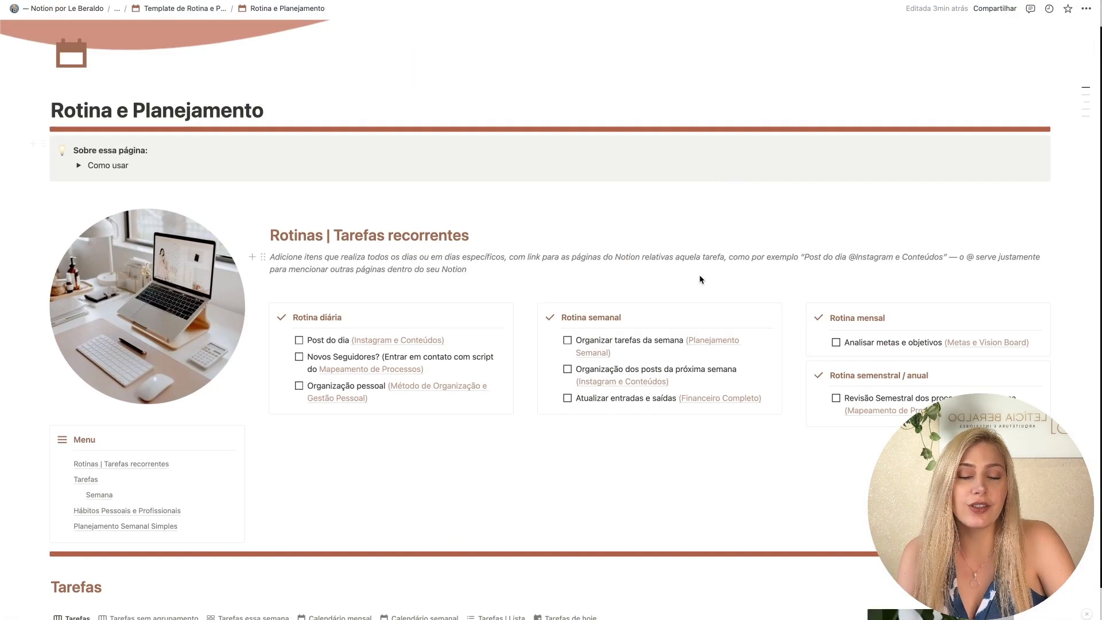
Step: Return to Rotina e Planejamento in Notion, start a new automation on the Tarefas database, and review the available triggers
scroll(700, 280, down, 7)
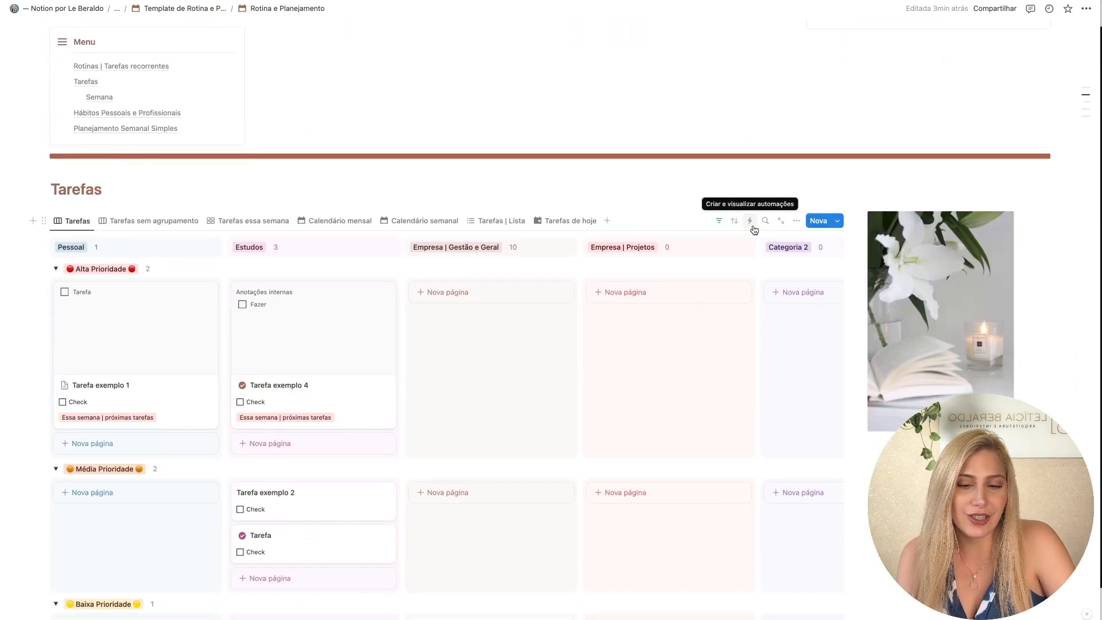
click(750, 223)
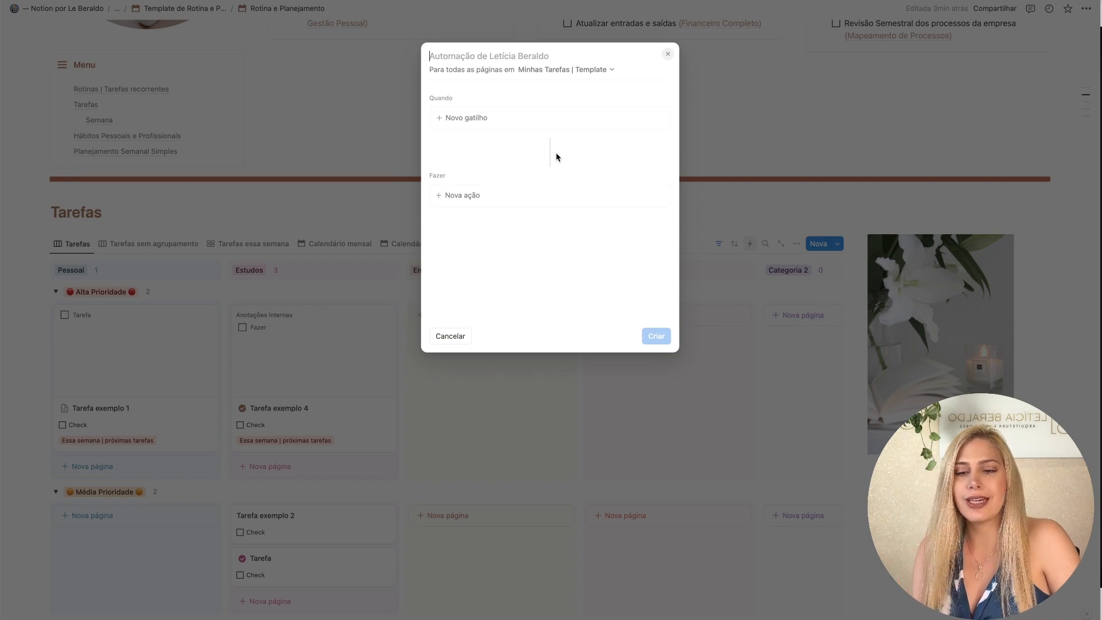
click(495, 120)
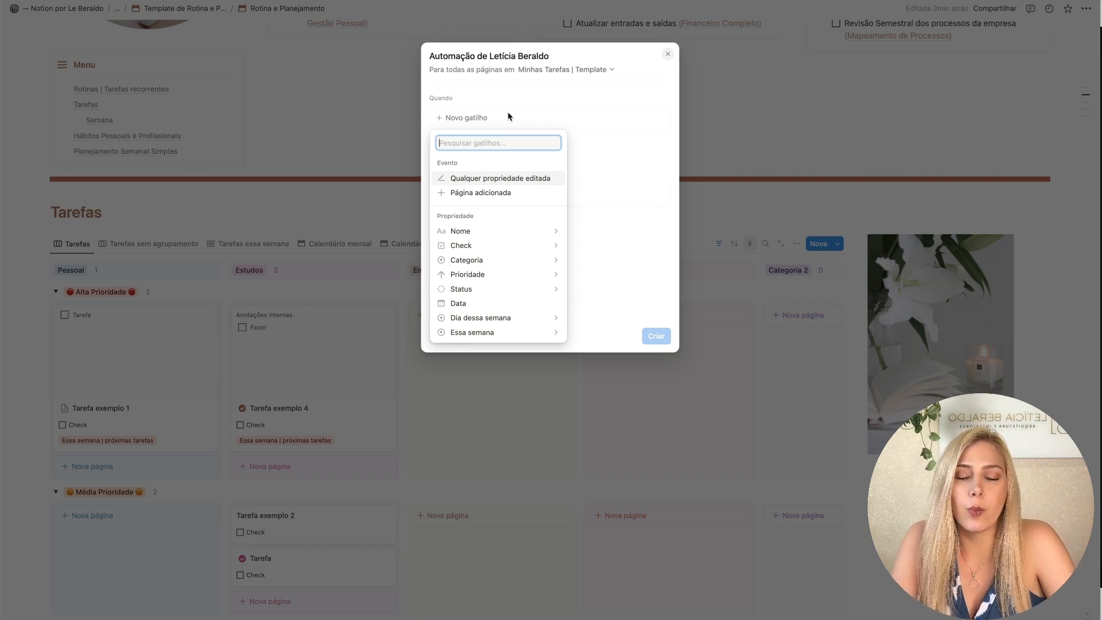
click(515, 77)
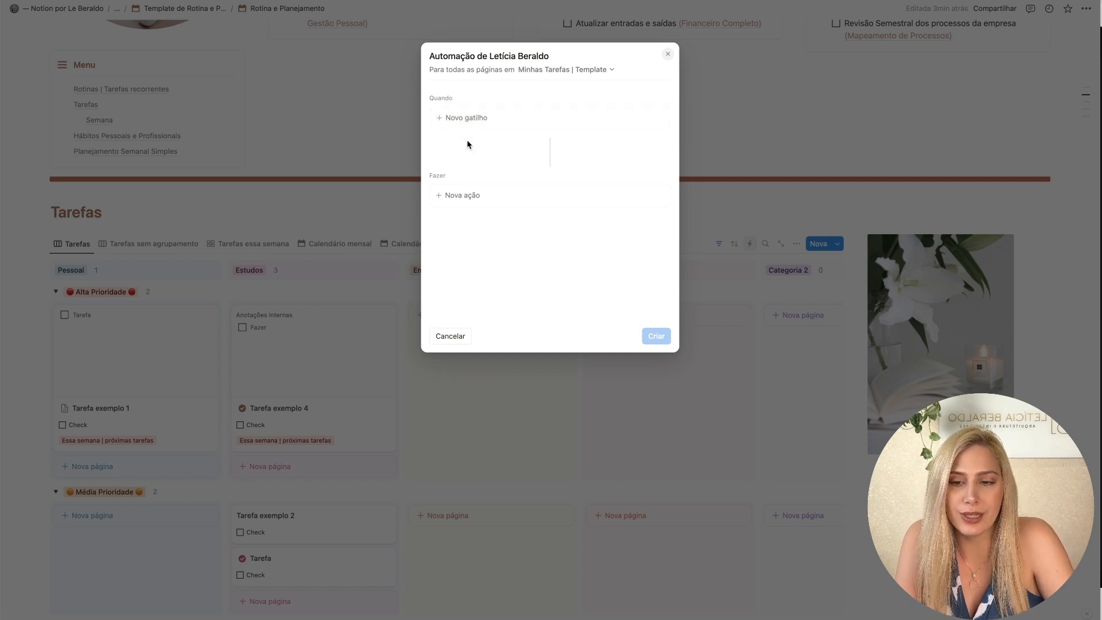
Step: Set the automation's trigger to the Check property being Marcado, and view the available actions
click(447, 118)
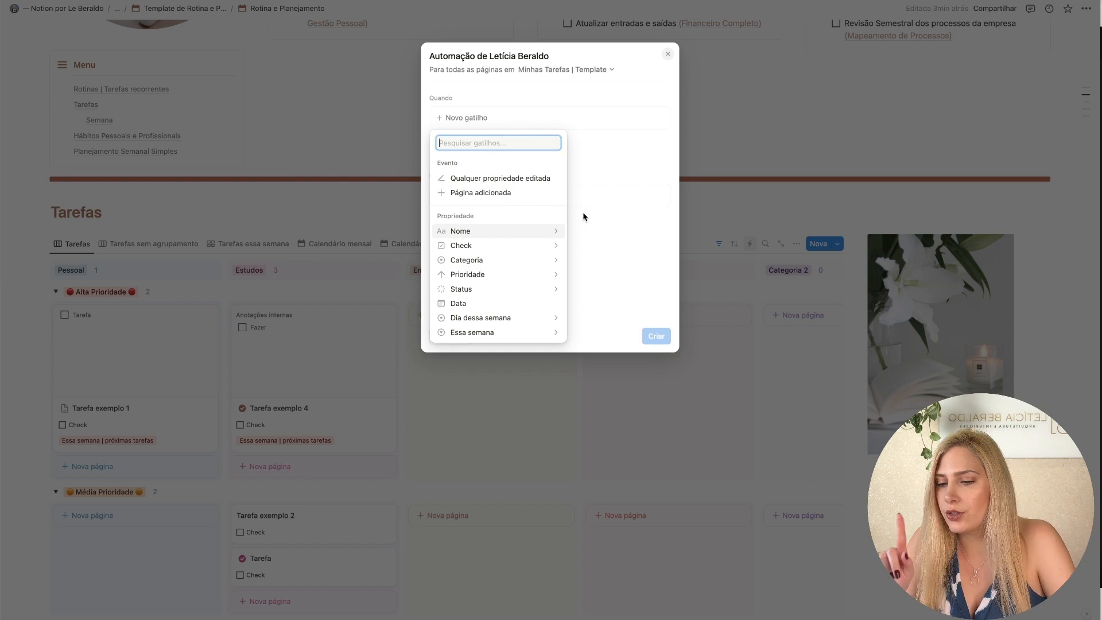
click(494, 245)
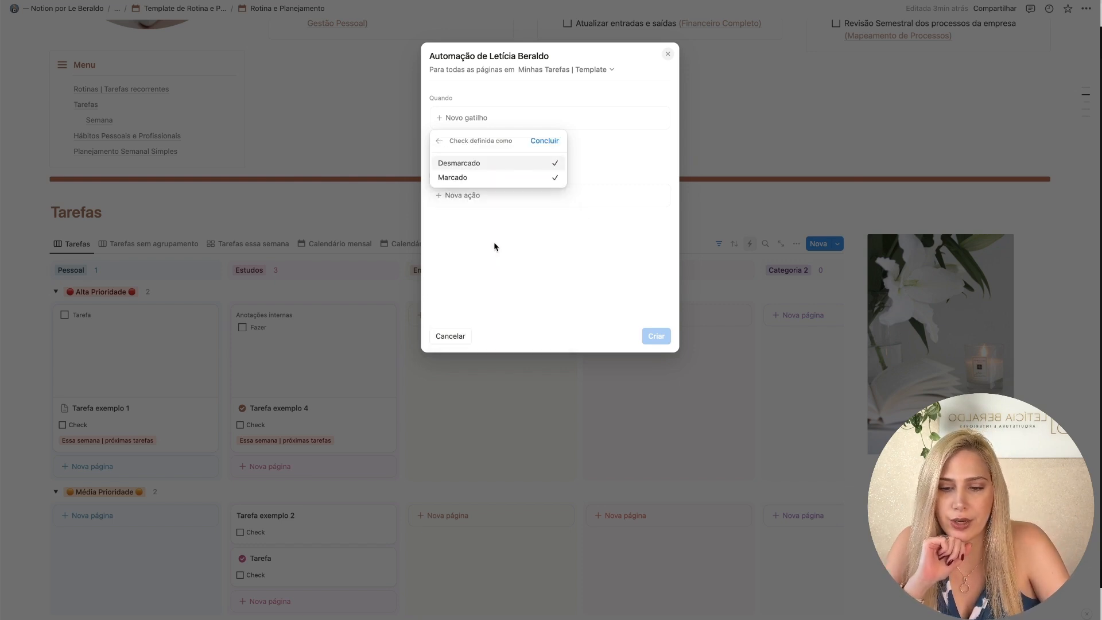
click(479, 178)
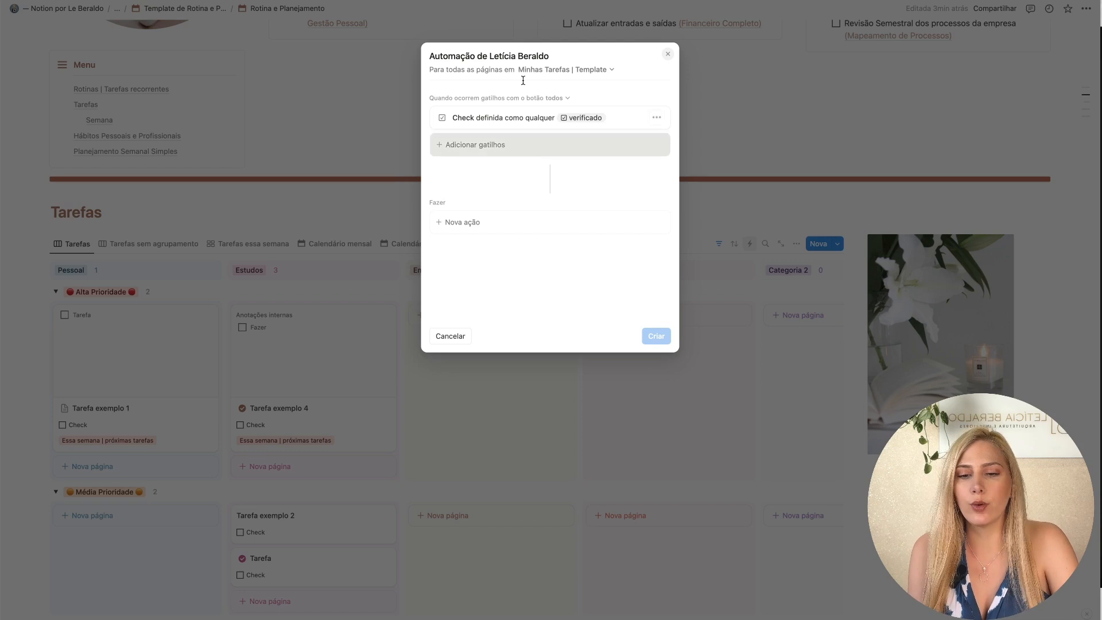
click(461, 229)
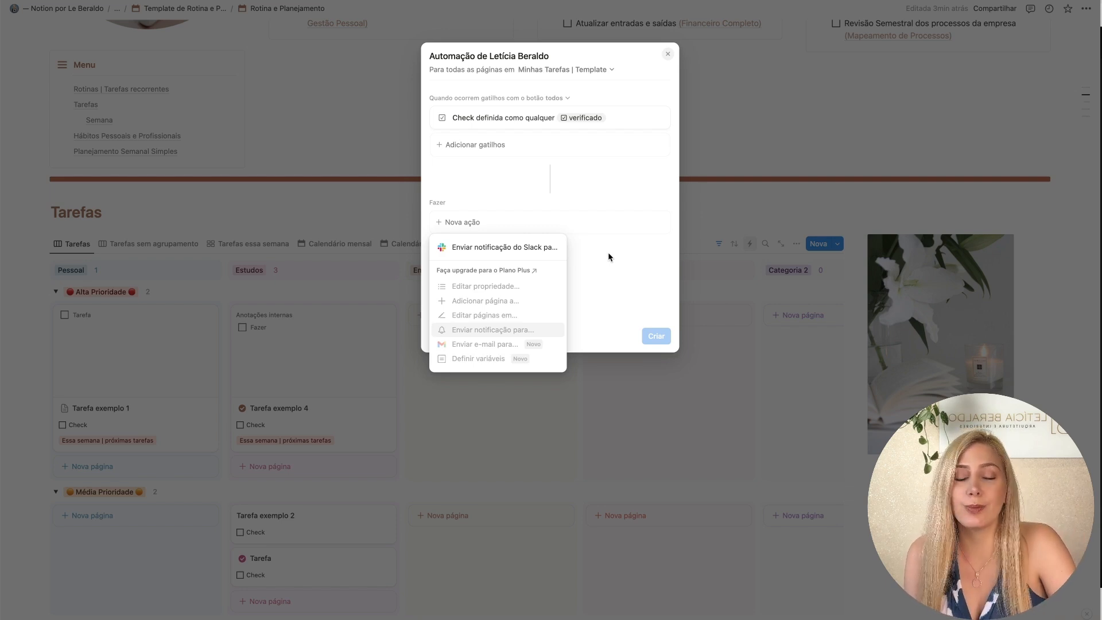
key(Escape)
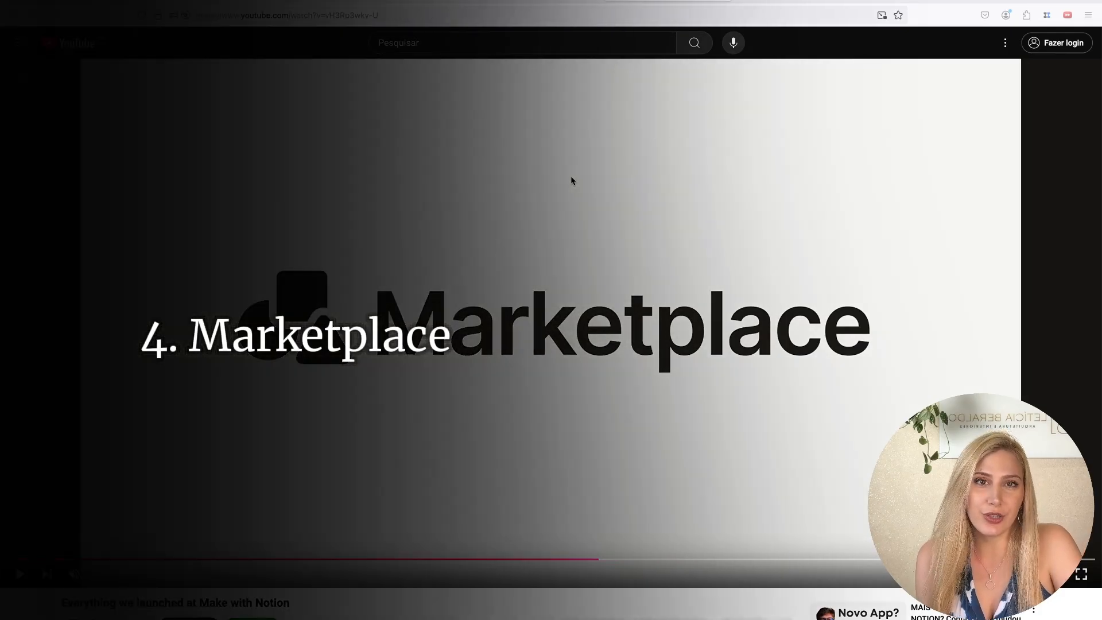
Step: Switch to the YouTube launch video and play its Marketplace segment in short stretches, pausing at the template gallery and the checkout screen
click(576, 424)
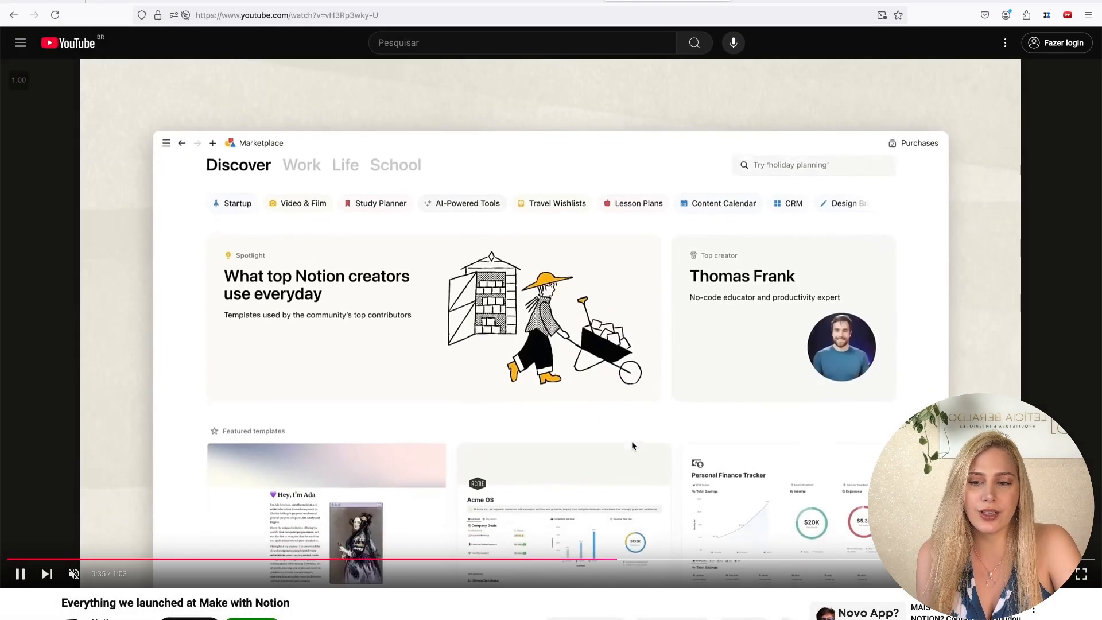
click(633, 442)
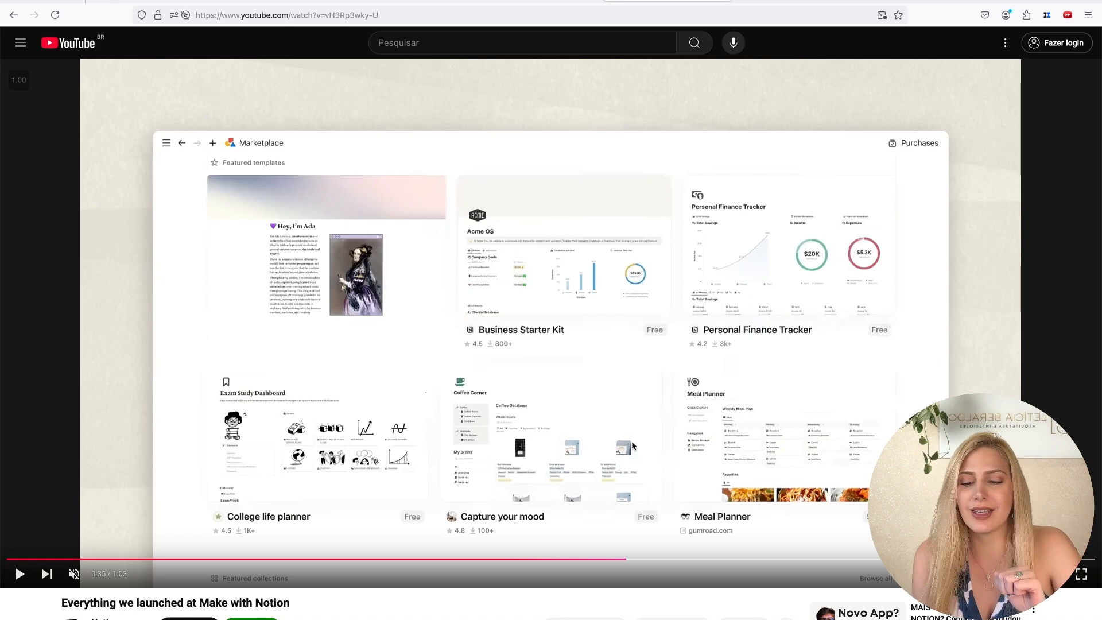
click(719, 404)
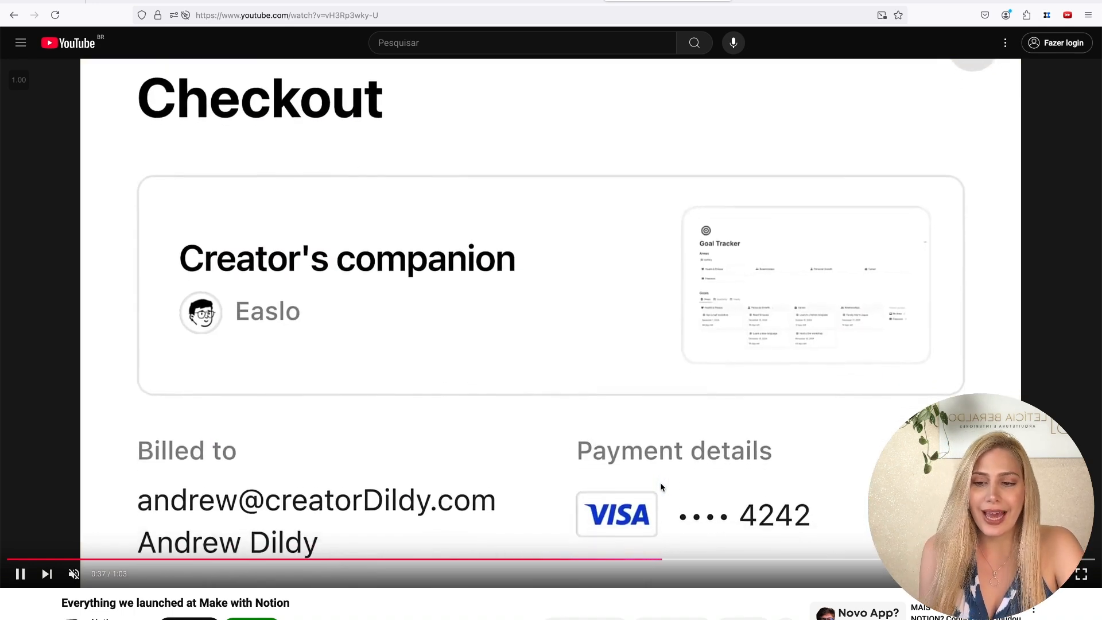
click(660, 482)
click(661, 482)
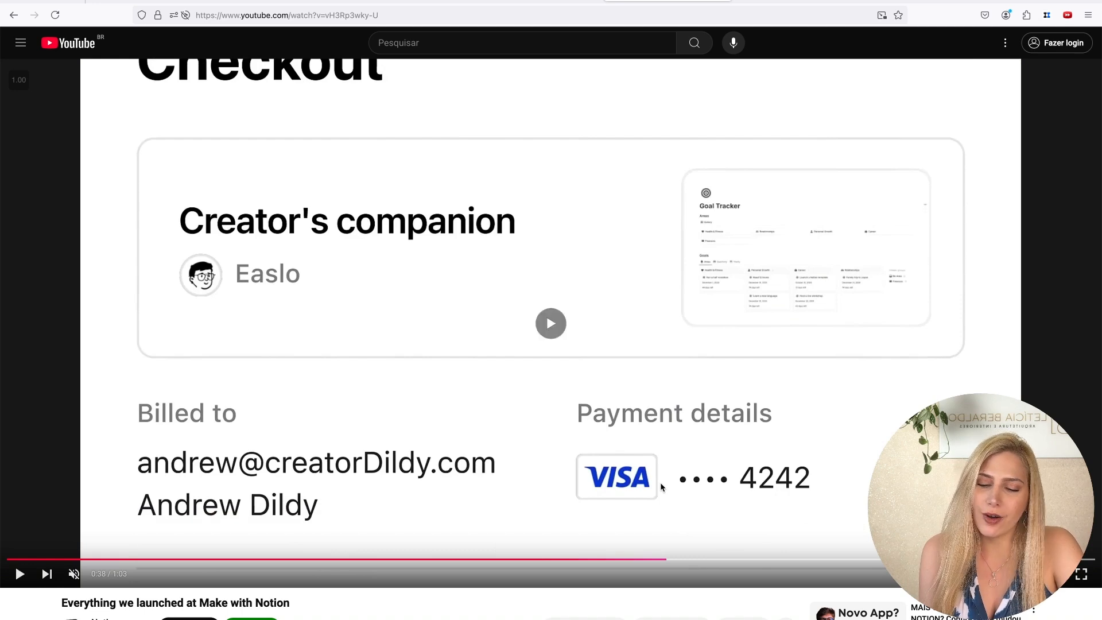